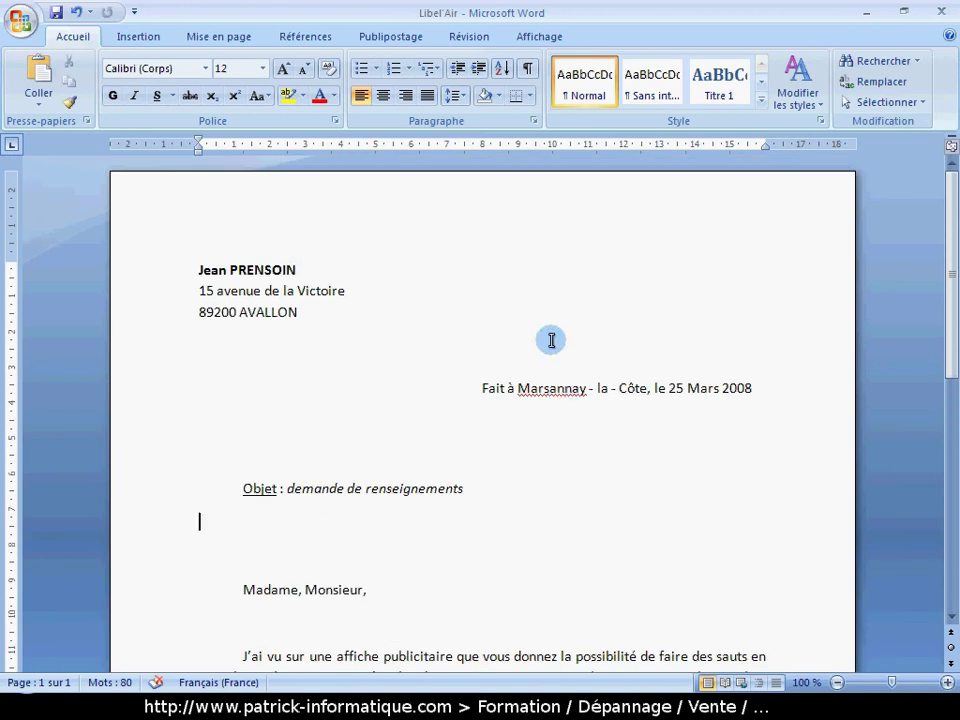
Place the insertion point mid-page on the blank line above the date and start the step-by-step mail merge wizard for letters.
double_click(570, 343)
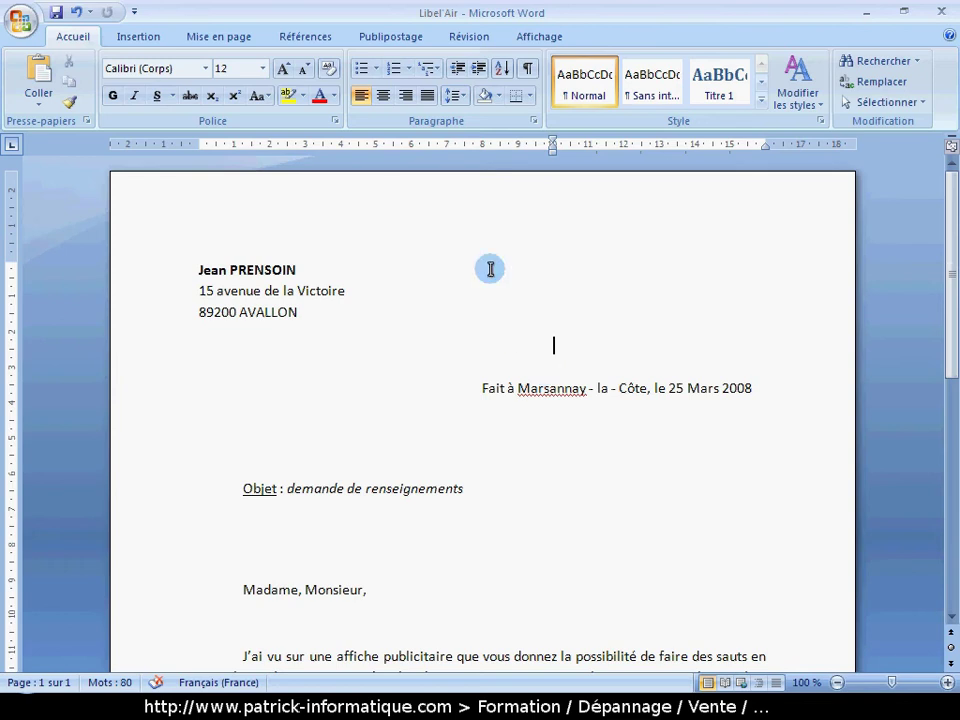
left_click(382, 42)
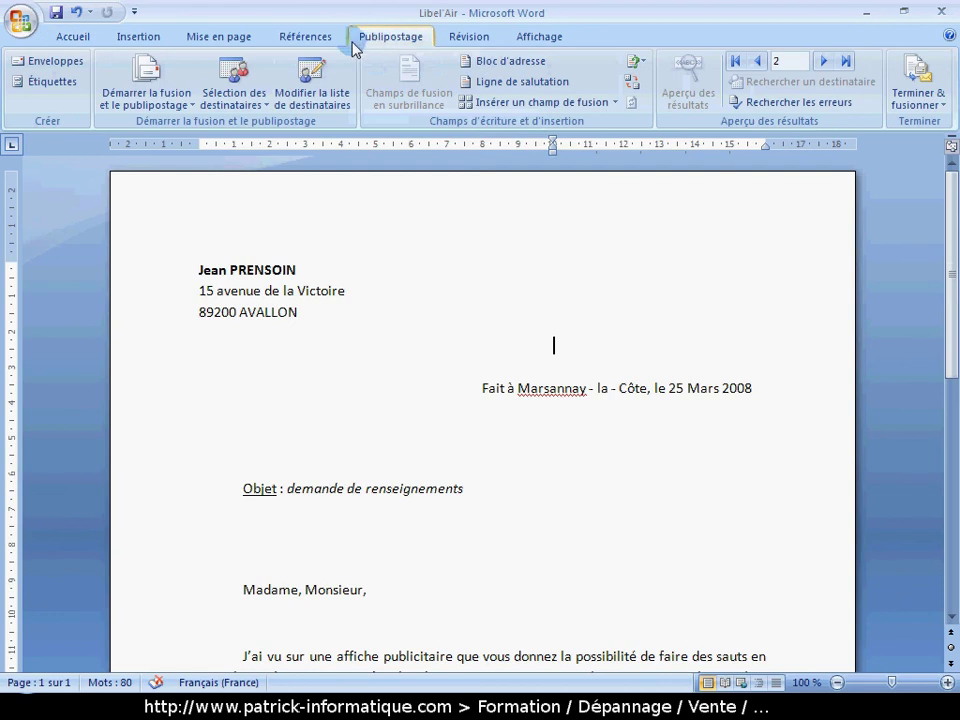
left_click(153, 106)
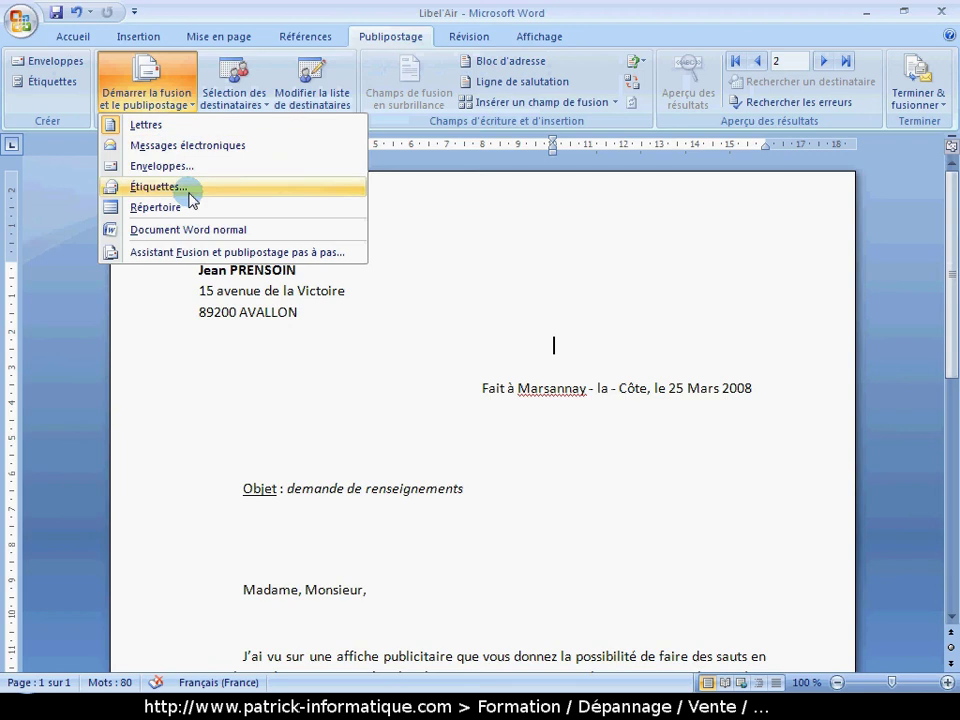
left_click(201, 253)
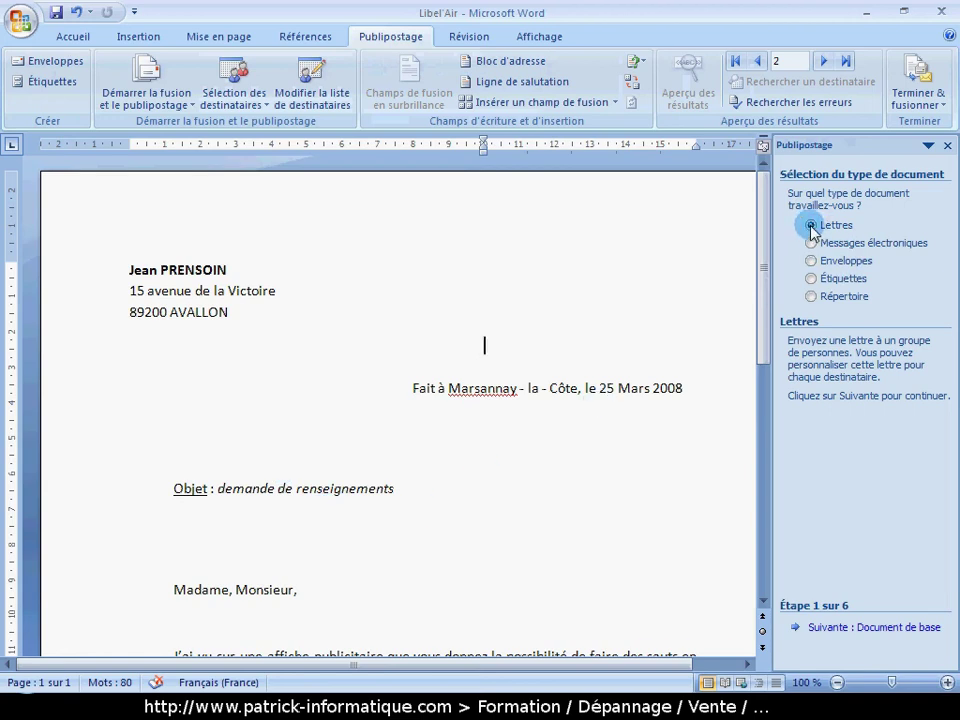
left_click(830, 630)
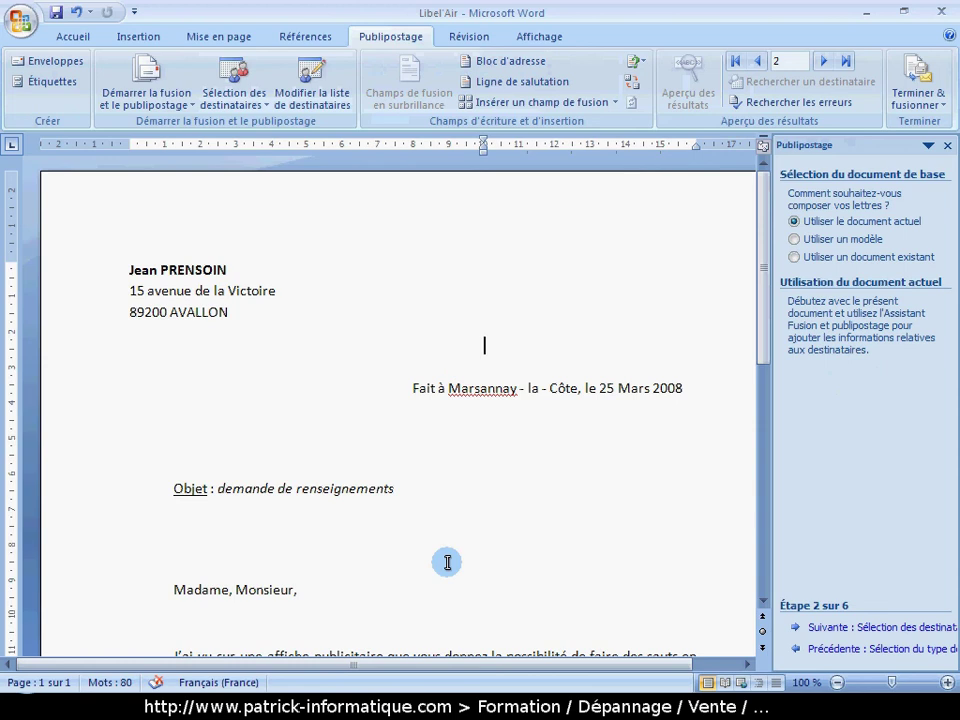
Keep the current document as the base for the letters and advance to the recipient selection.
scroll(499, 454, "down", 3)
scroll(499, 454, "up", 3)
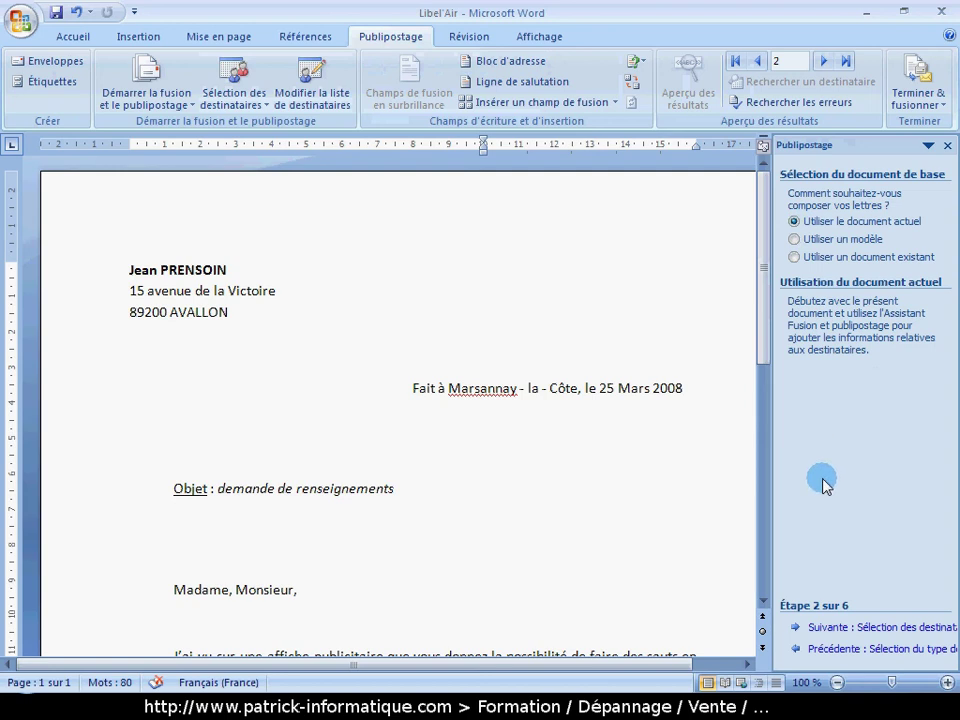
left_click(828, 628)
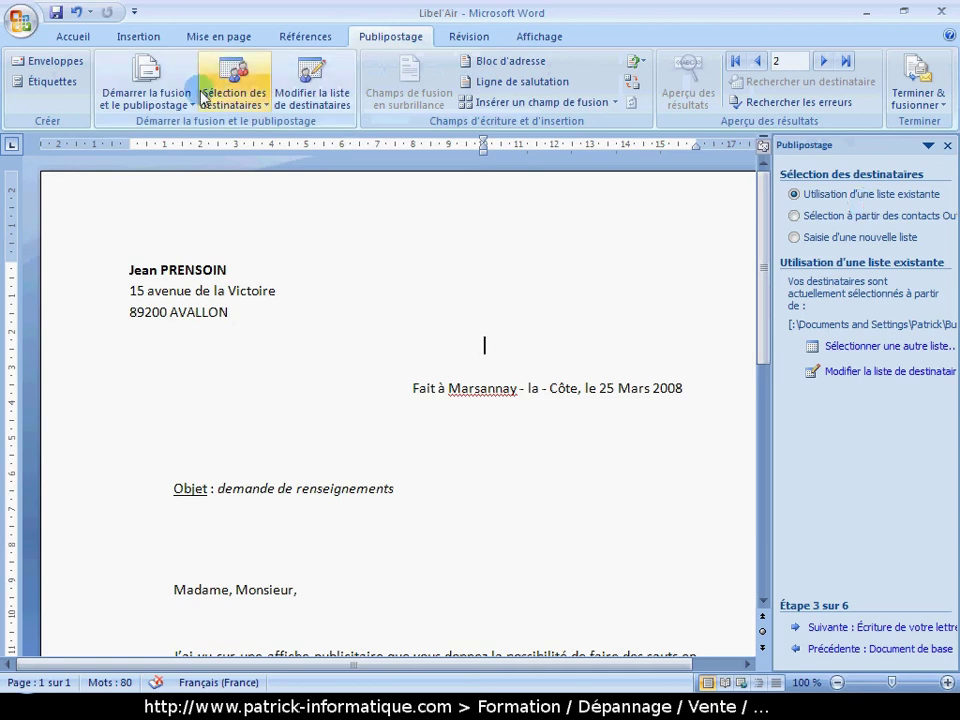
Open the recent document Liste Adresses, examine its table of recipient addresses, and close it.
left_click(24, 22)
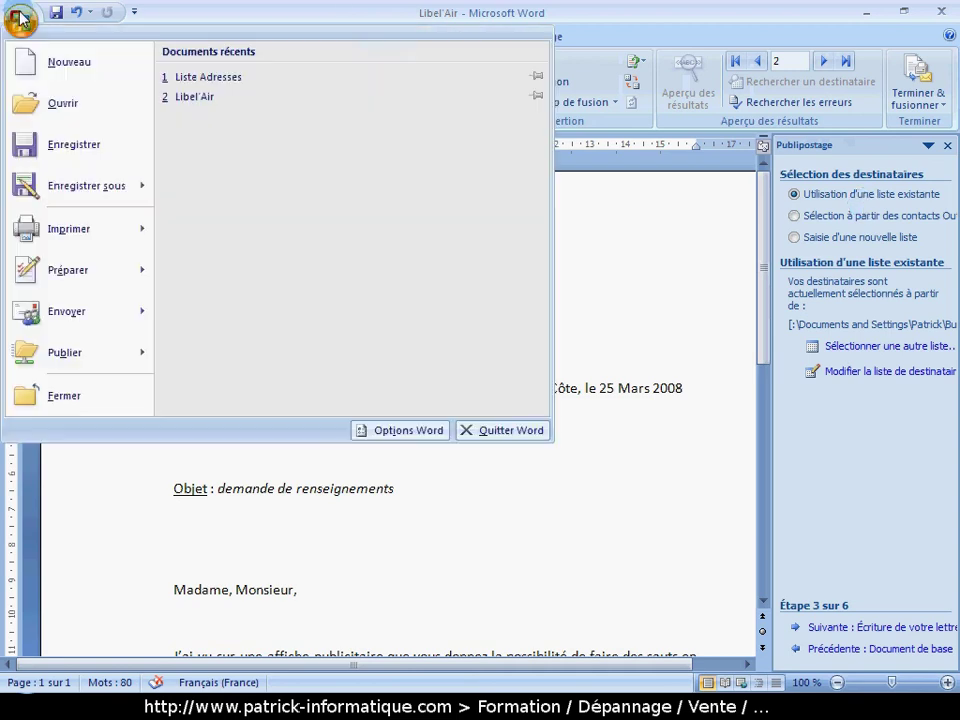
left_click(204, 80)
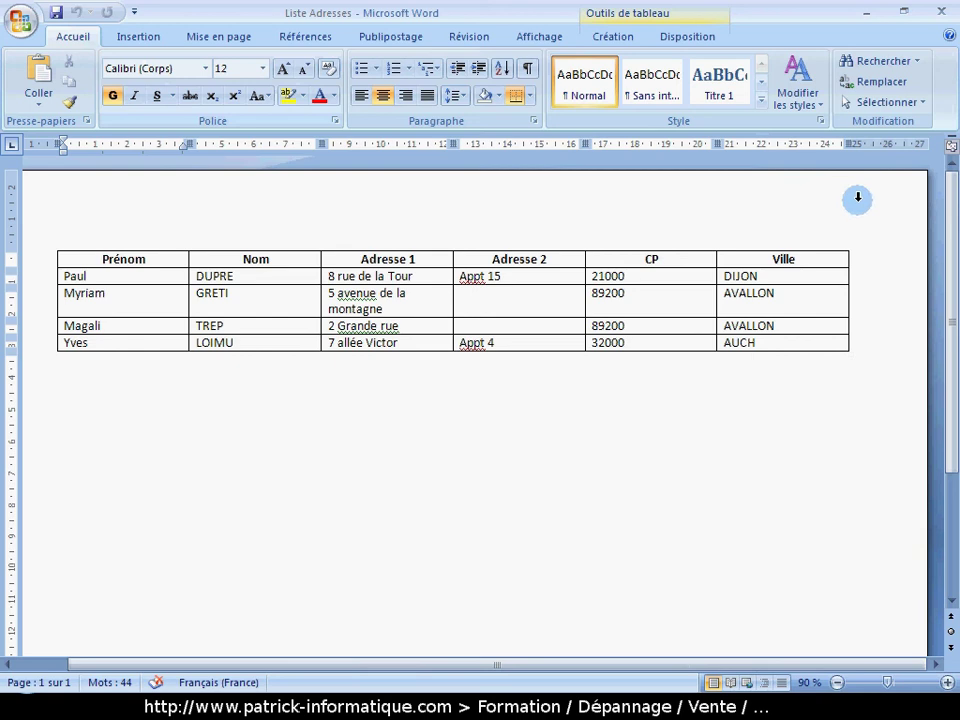
left_click(940, 14)
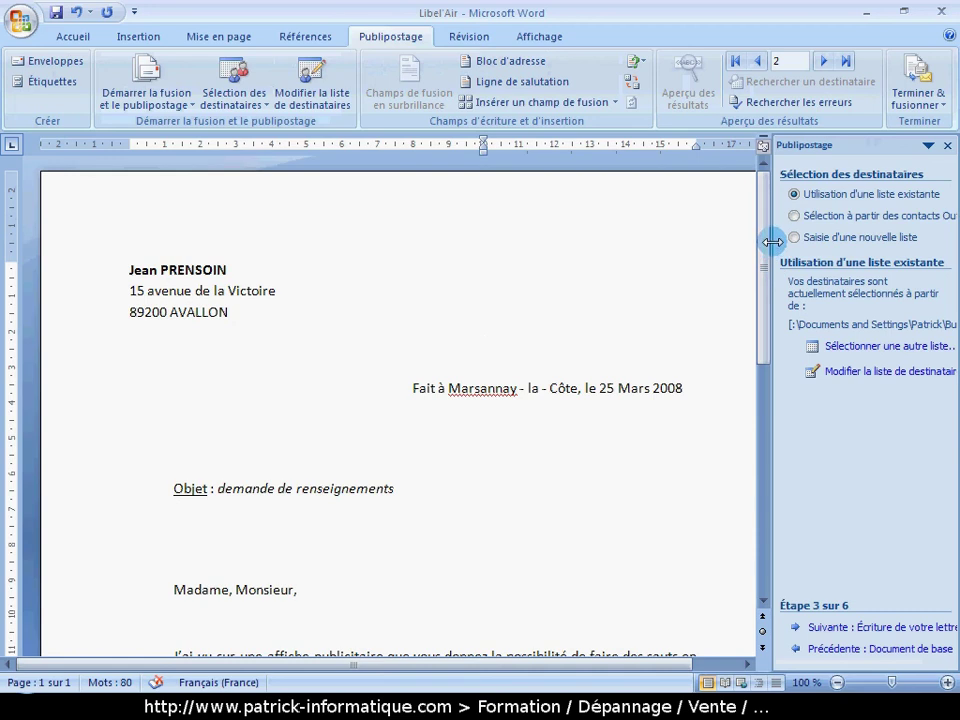
Choose to enter a new recipient list and start creating it.
mouse_move(772, 242)
left_mouse_down()
mouse_move(707, 227)
mouse_move(768, 218)
left_mouse_up()
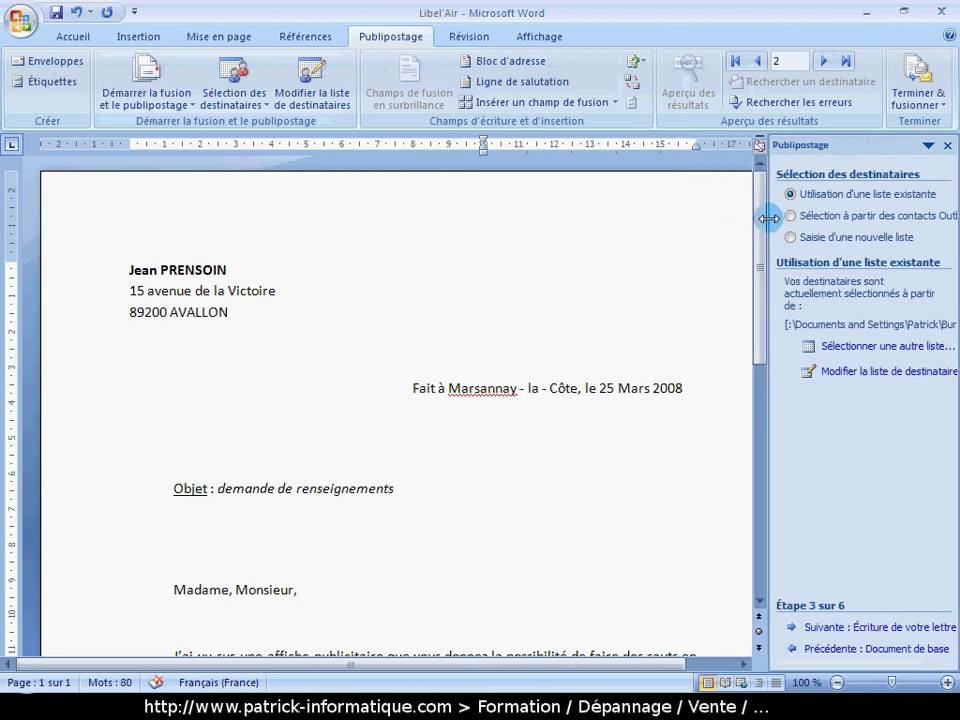
left_click_drag(768, 215, 769, 214)
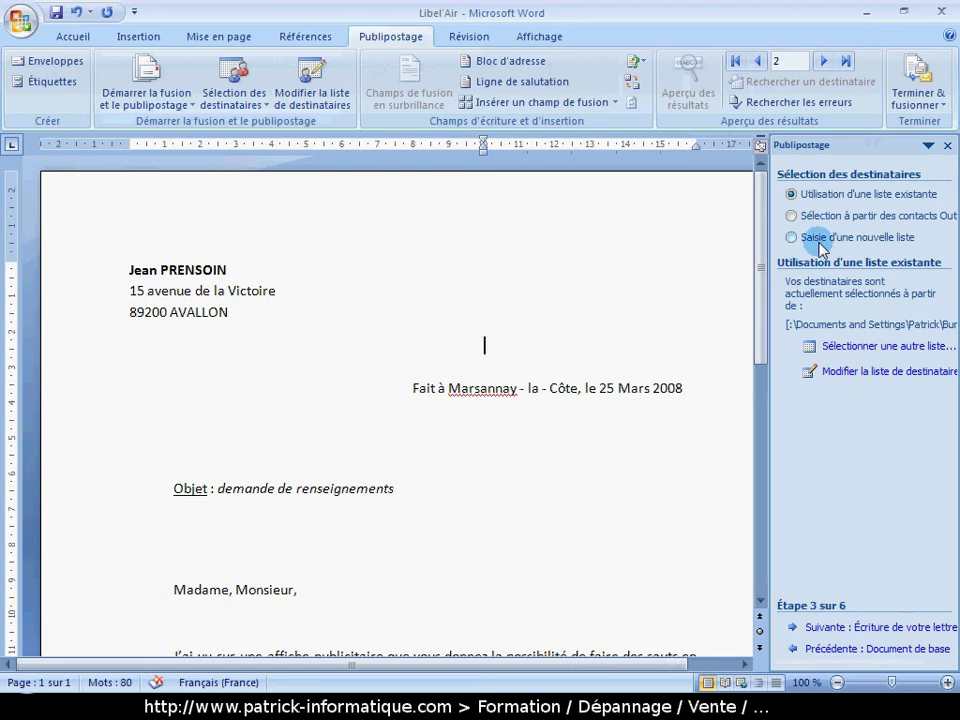
left_click(816, 246)
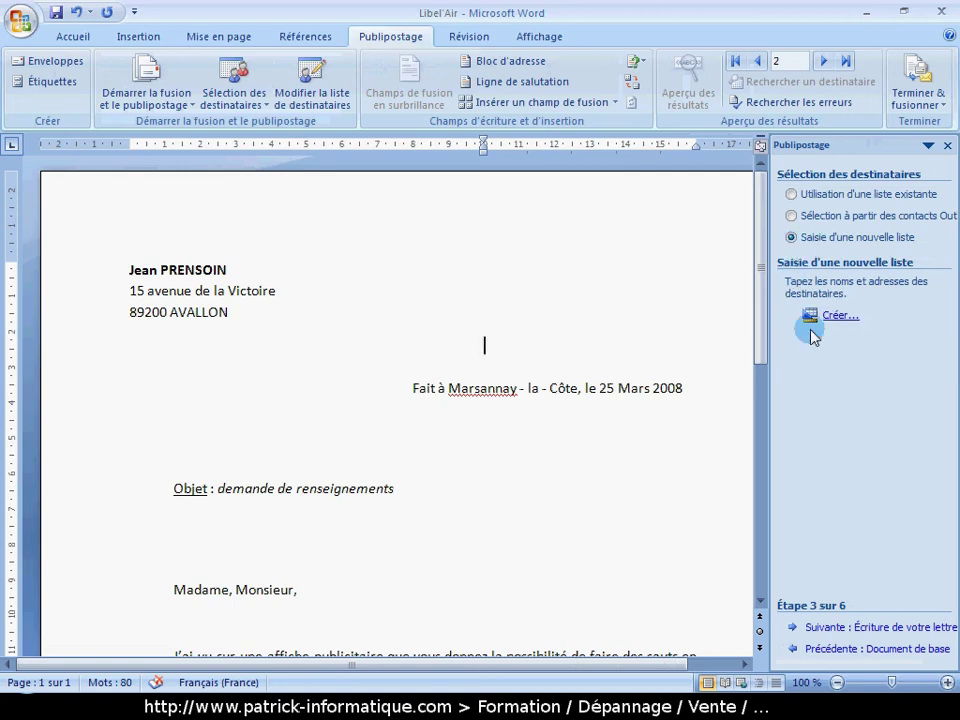
left_click(840, 316)
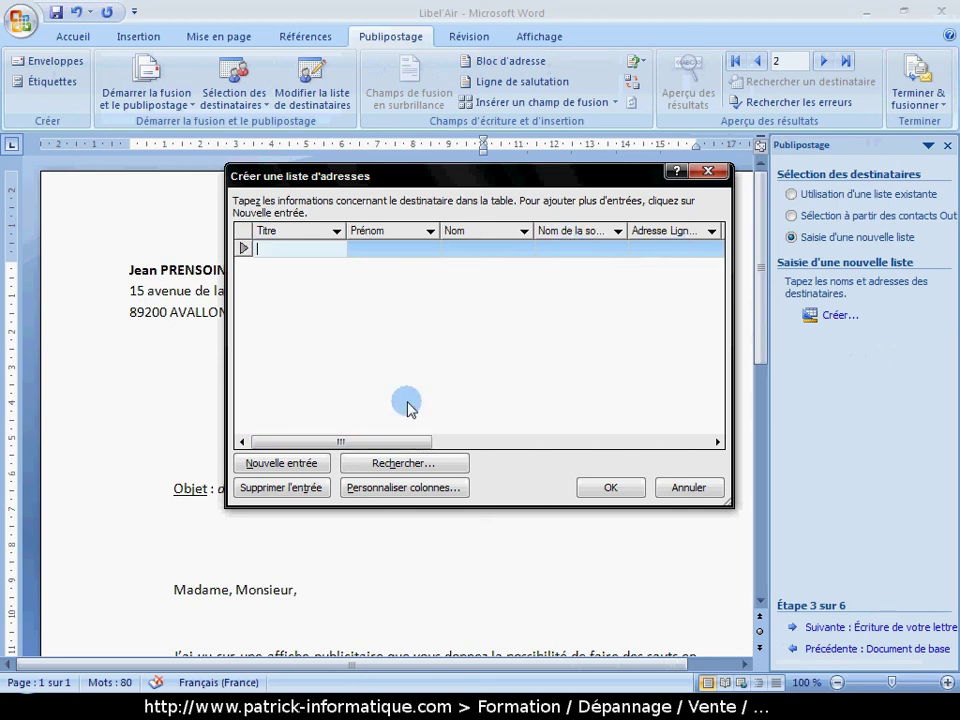
Widen the Adresse Ligne 1 and Adresse Ligne 2 columns of the address list so their headings fit.
left_click_drag(336, 447, 437, 442)
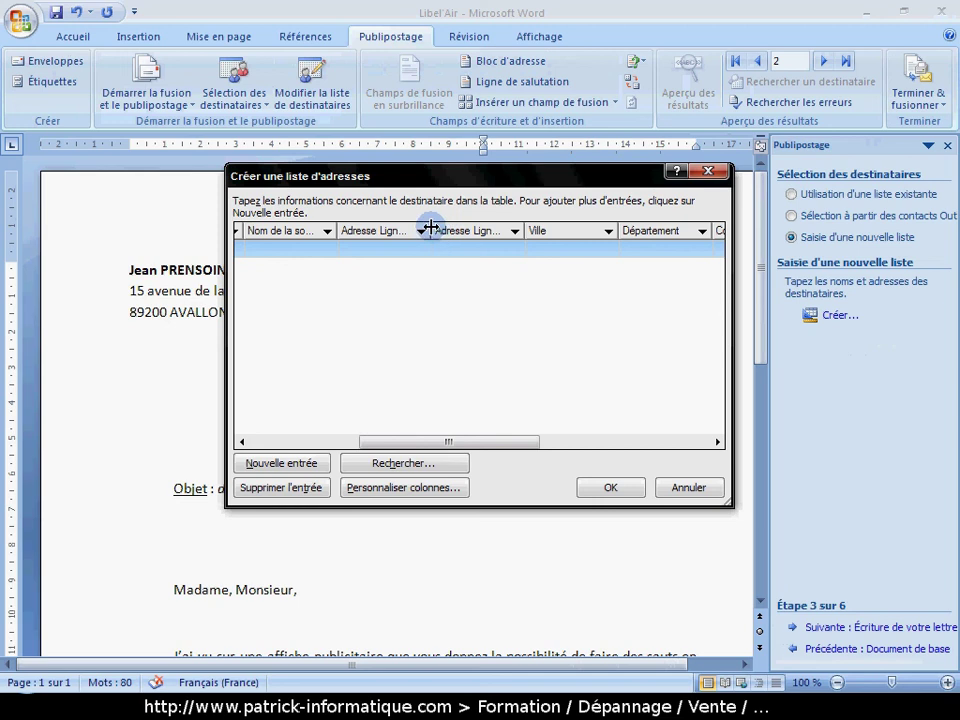
mouse_move(432, 230)
left_mouse_down()
mouse_move(453, 230)
mouse_move(433, 229)
left_mouse_up()
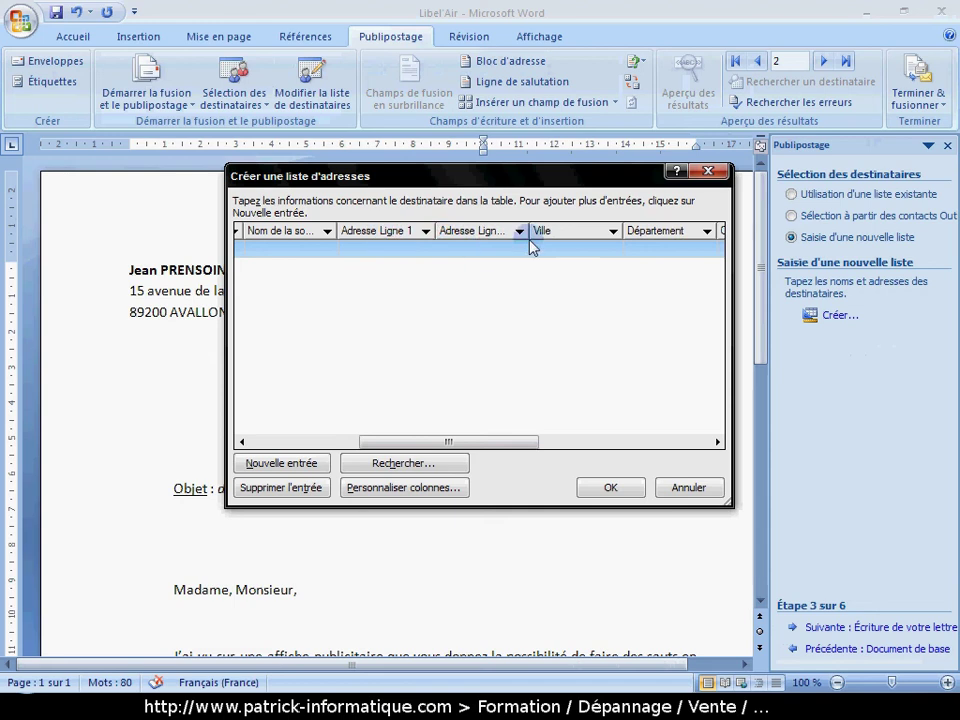
left_click_drag(531, 231, 540, 234)
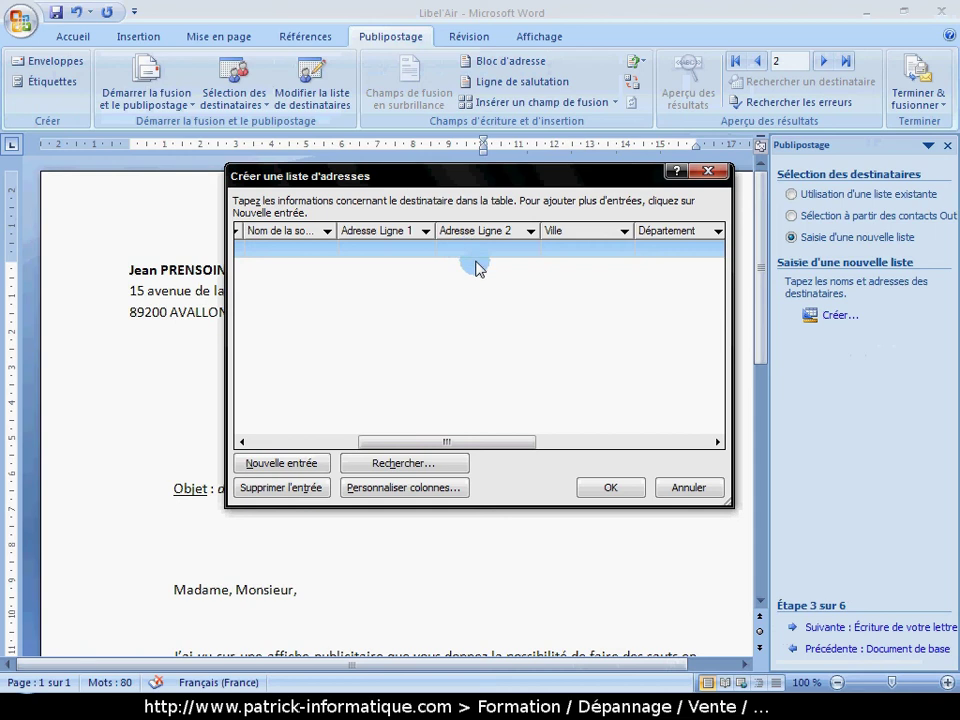
left_click_drag(446, 441, 276, 375)
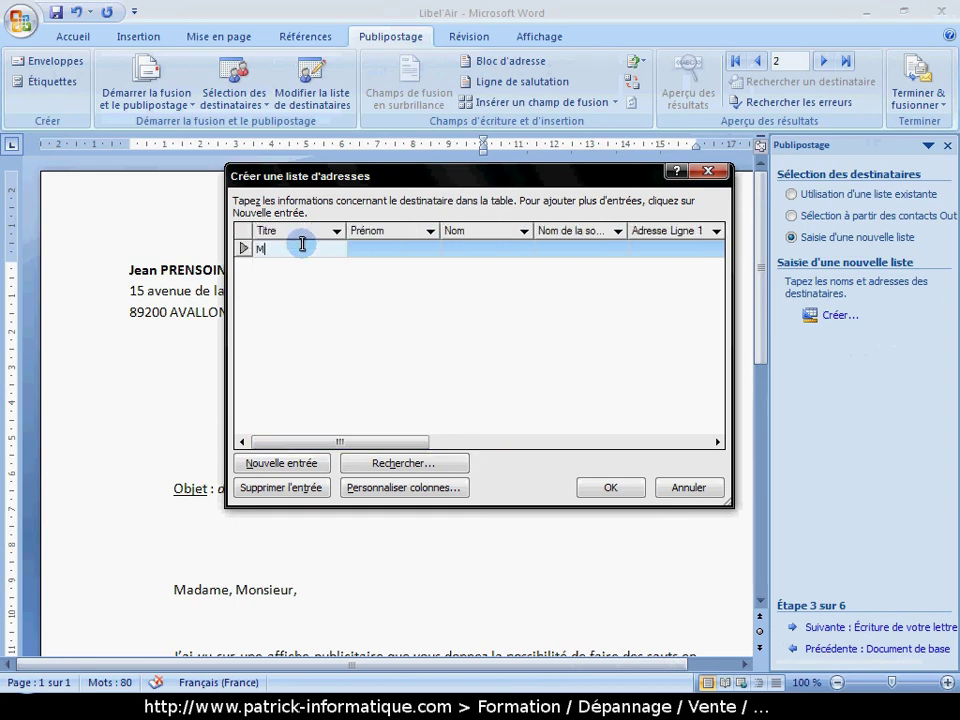
Fill in the first entry with the title Monsieur and the recipient's first name, and add a second blank entry.
type("ieur")
key("Tab")
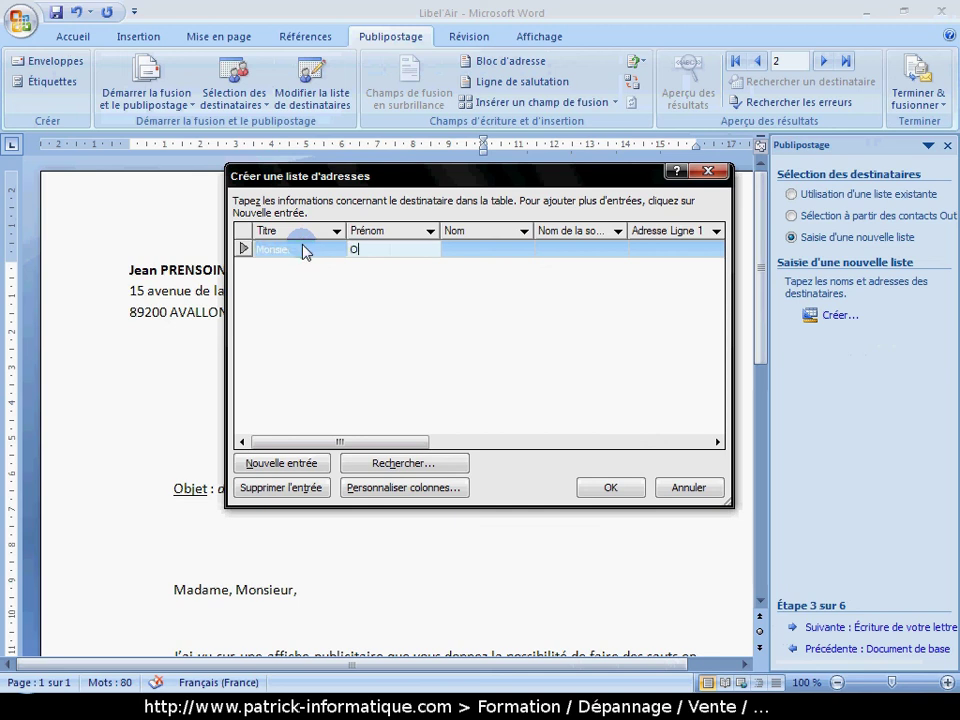
type("Olivier")
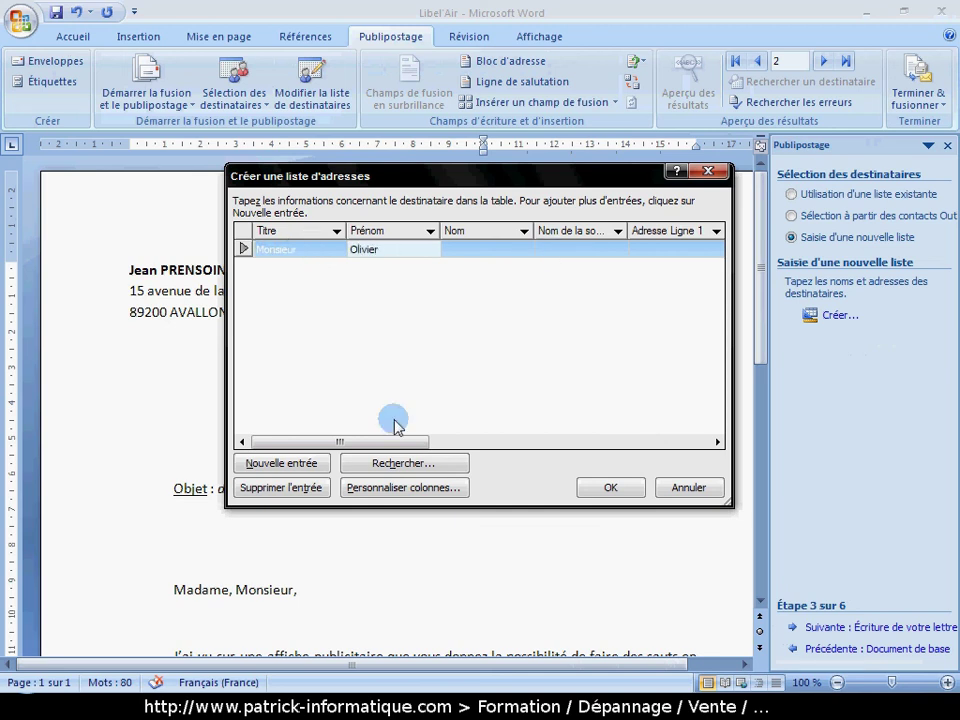
left_click_drag(362, 438, 564, 441)
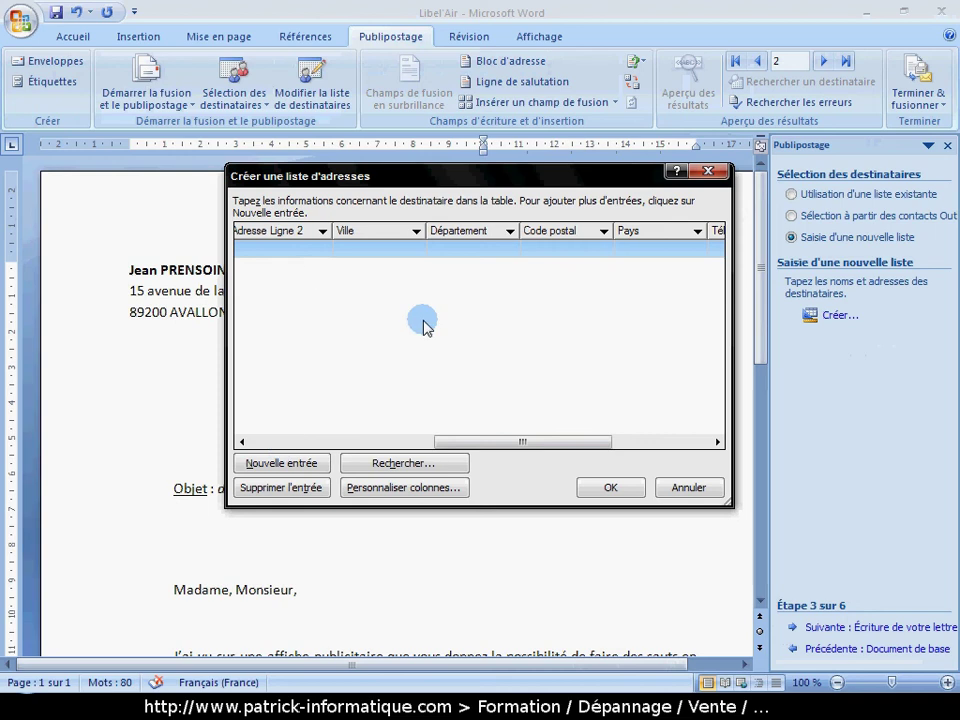
left_click(292, 470)
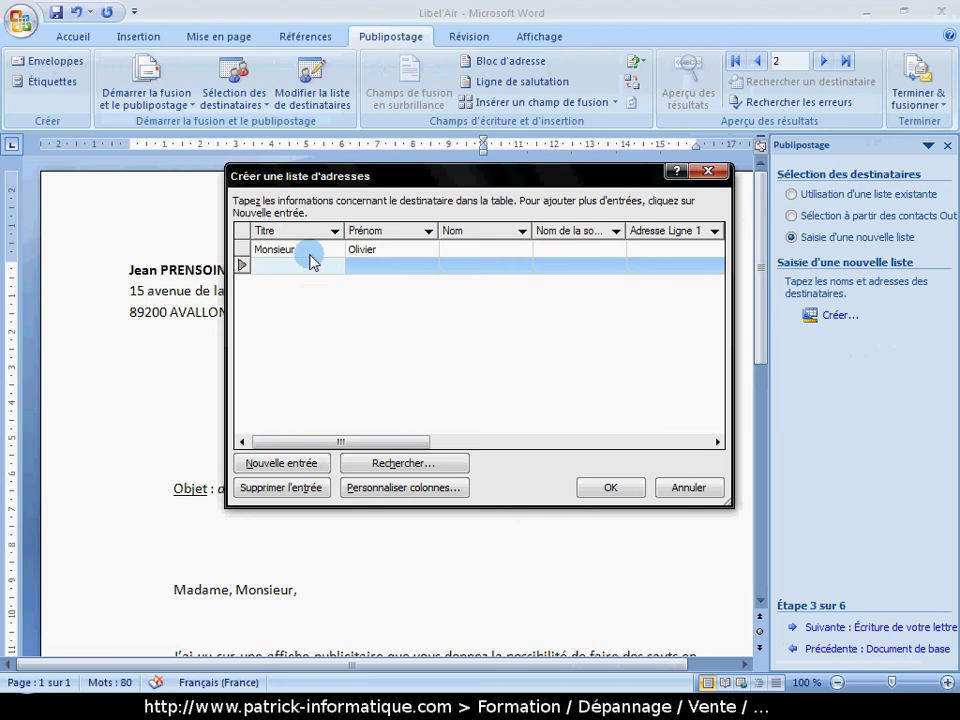
Erase the last three letters of the first entry's first name and retype them.
left_click(405, 252)
left_click(387, 248)
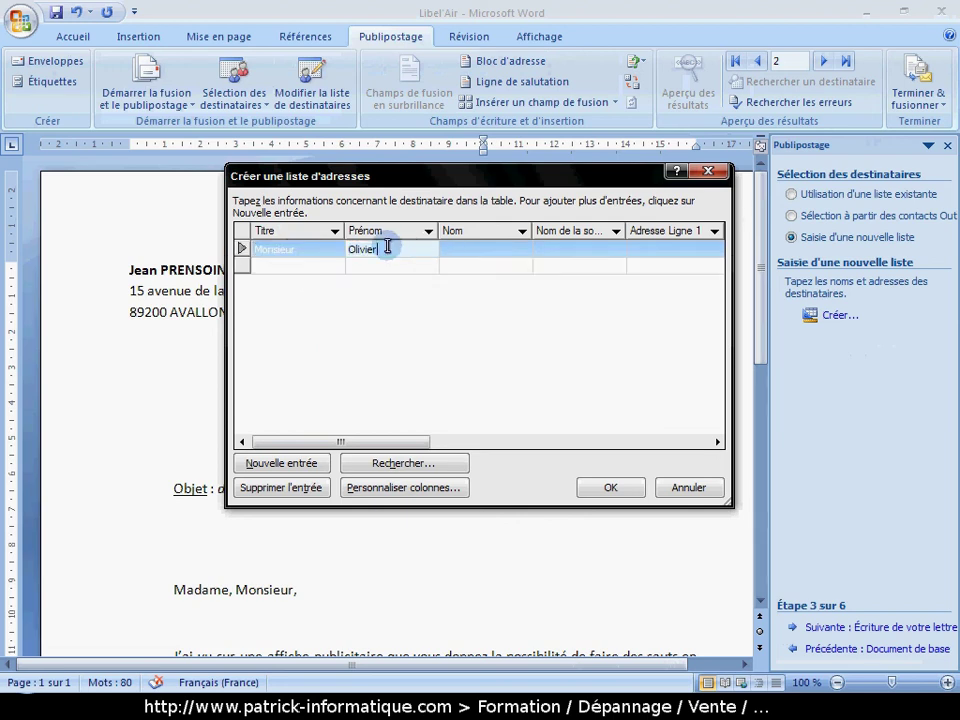
key("BackSpace")
key("BackSpace")
key("BackSpace")
type("ier")
left_click(378, 325)
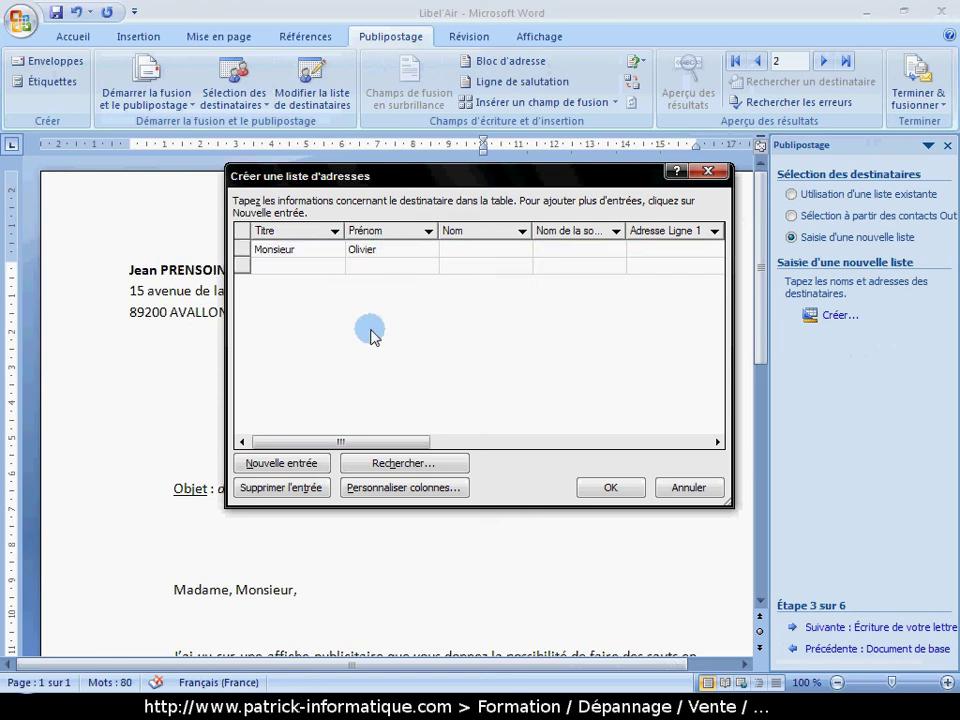
Delete the first entry from the address list and cancel the list creation.
left_click(241, 250)
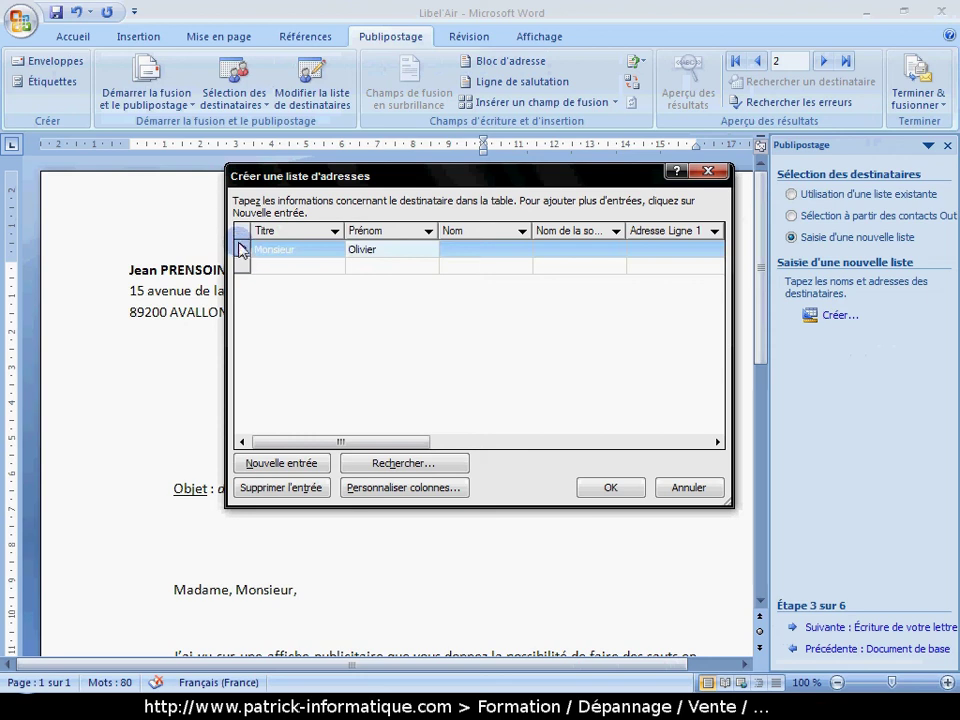
left_click(267, 492)
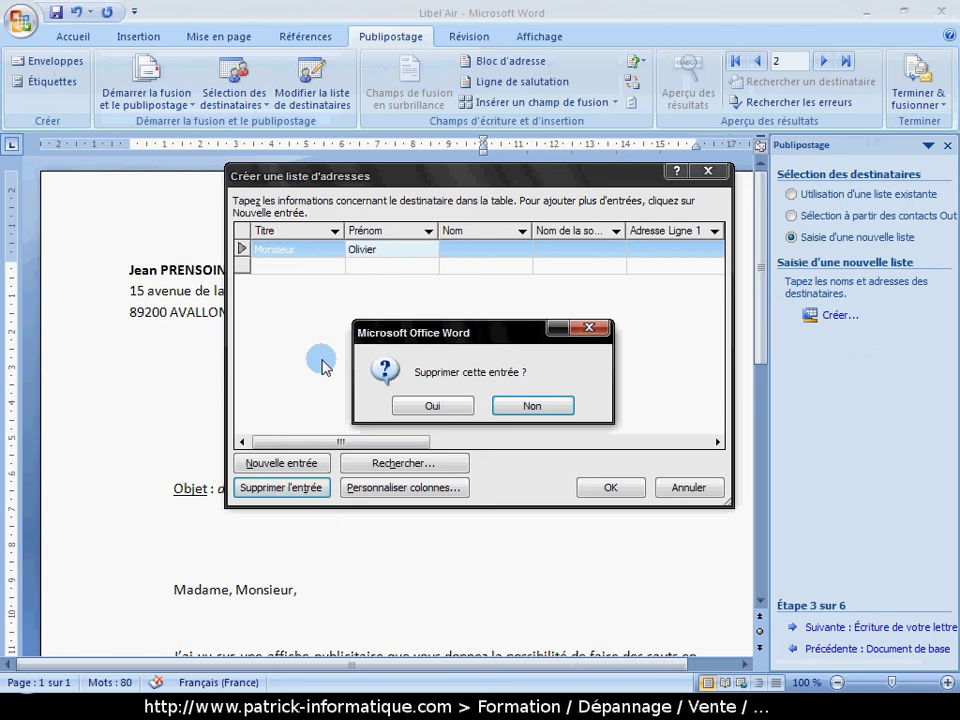
left_click(436, 408)
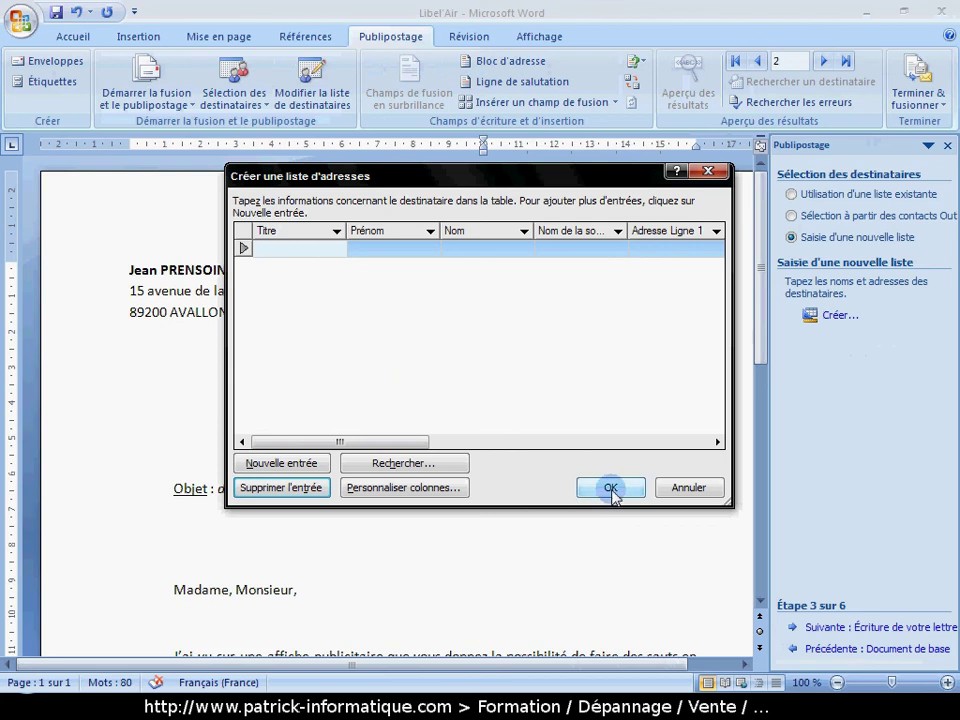
left_click(671, 494)
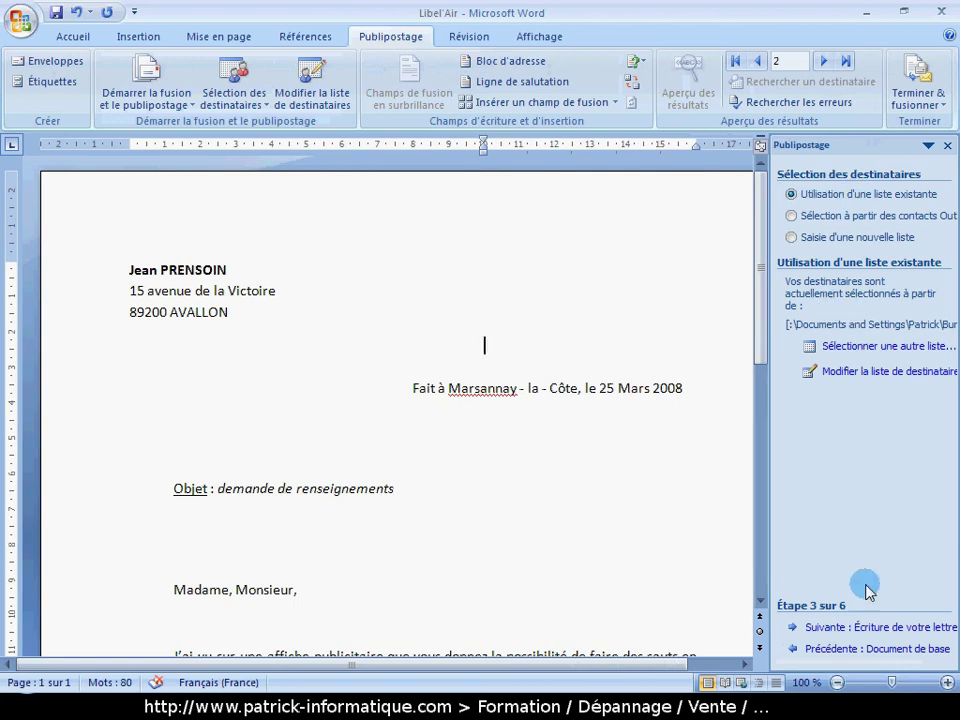
left_click(851, 647)
left_click(842, 630)
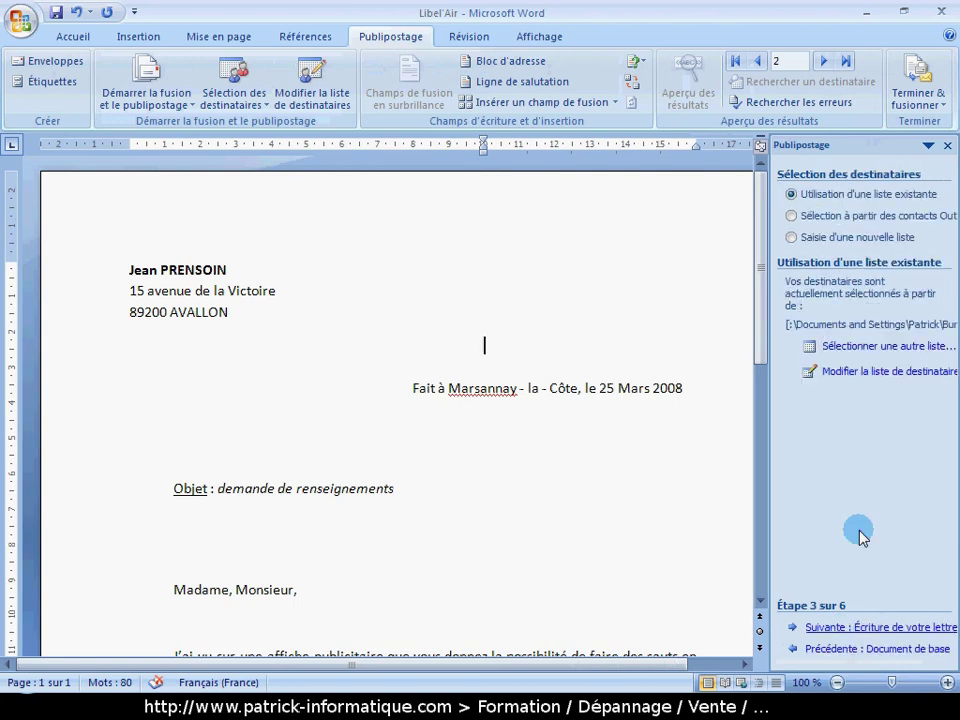
left_click(879, 345)
left_click(910, 546)
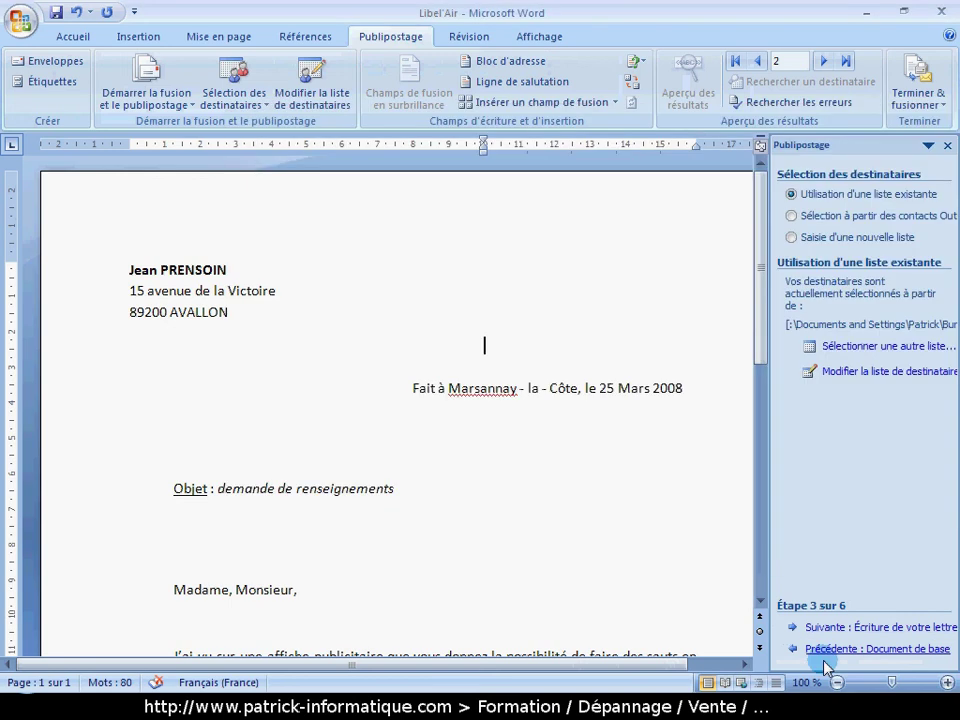
Choose to use an existing list and open Liste Adresses from the Cours Word folder on the desktop as the data source.
left_click(791, 195)
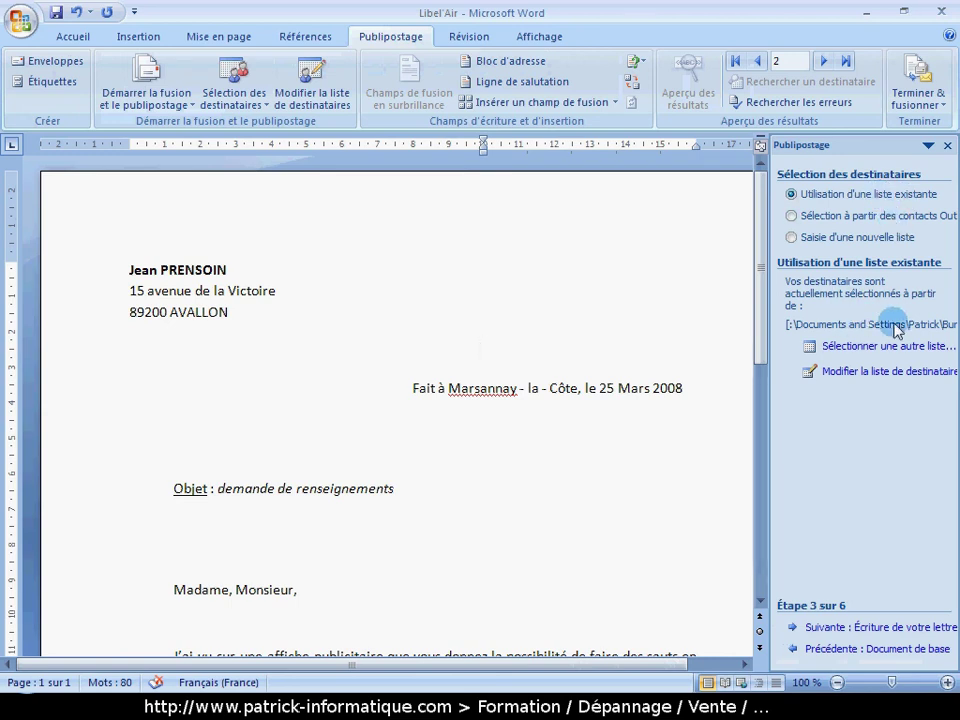
left_click(842, 348)
left_click_drag(813, 127, 573, 154)
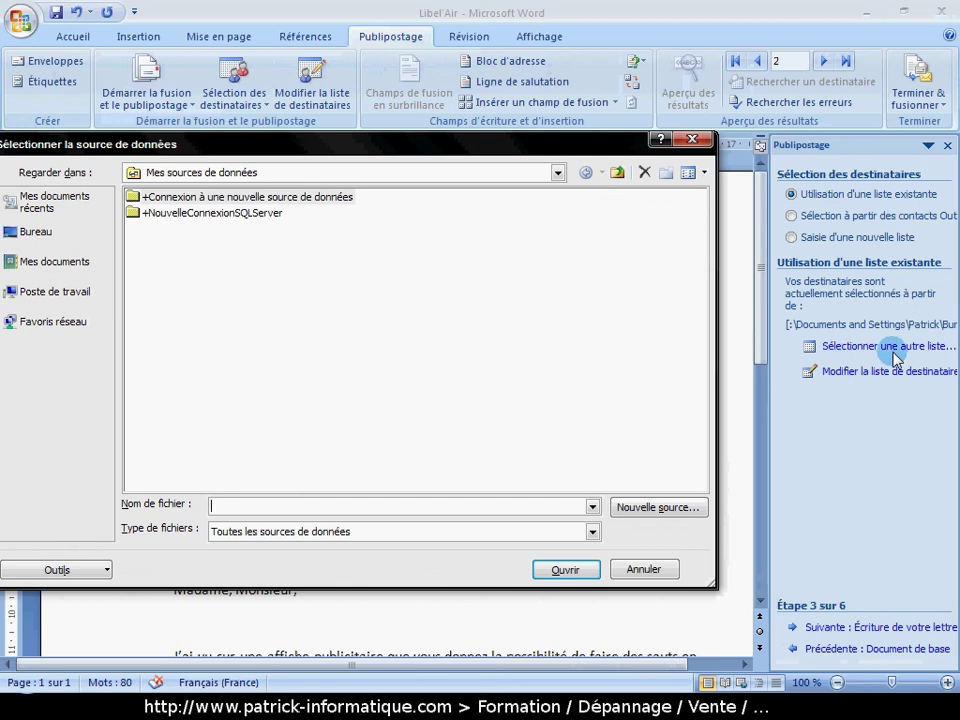
left_click_drag(528, 145, 630, 151)
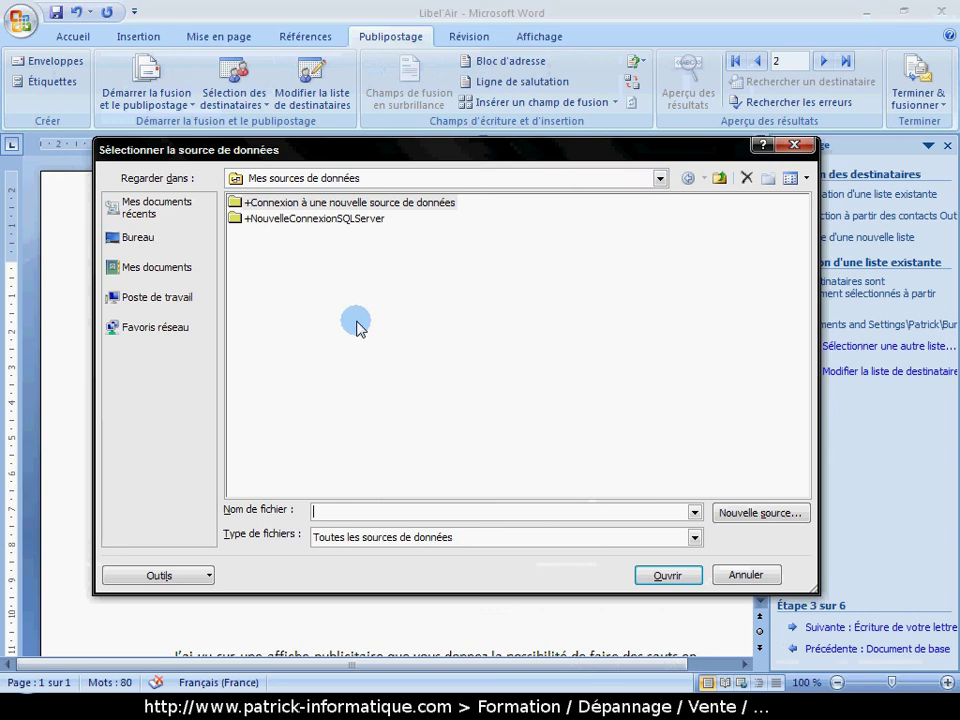
left_click(140, 240)
double_click(270, 329)
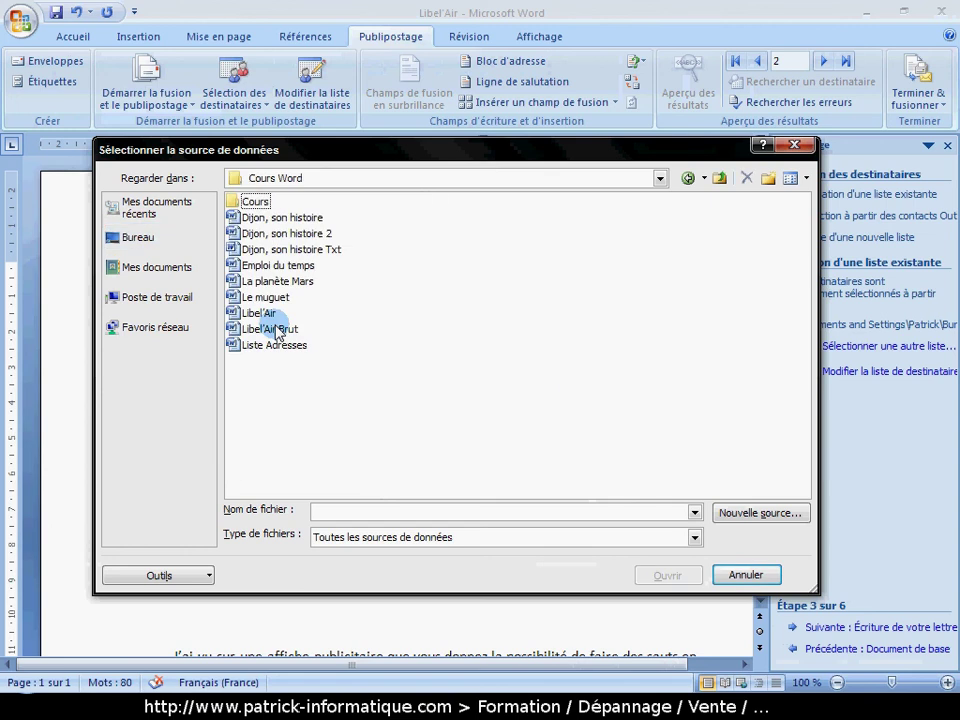
left_click(259, 348)
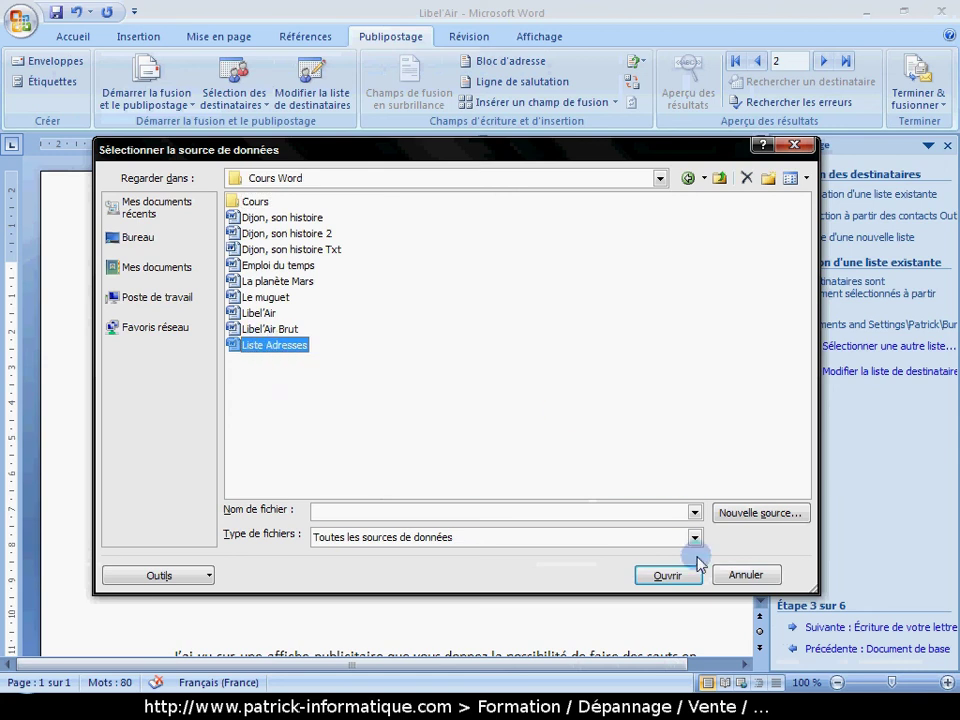
left_click(668, 575)
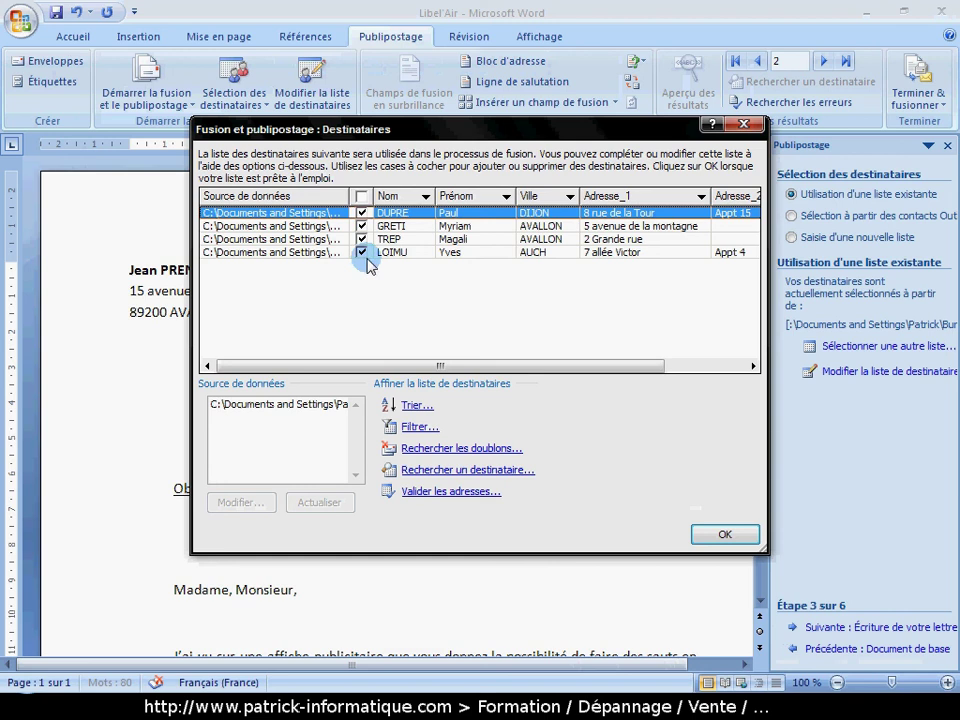
Exclude the fourth and second recipients from the merge, and include both again.
left_click(363, 253)
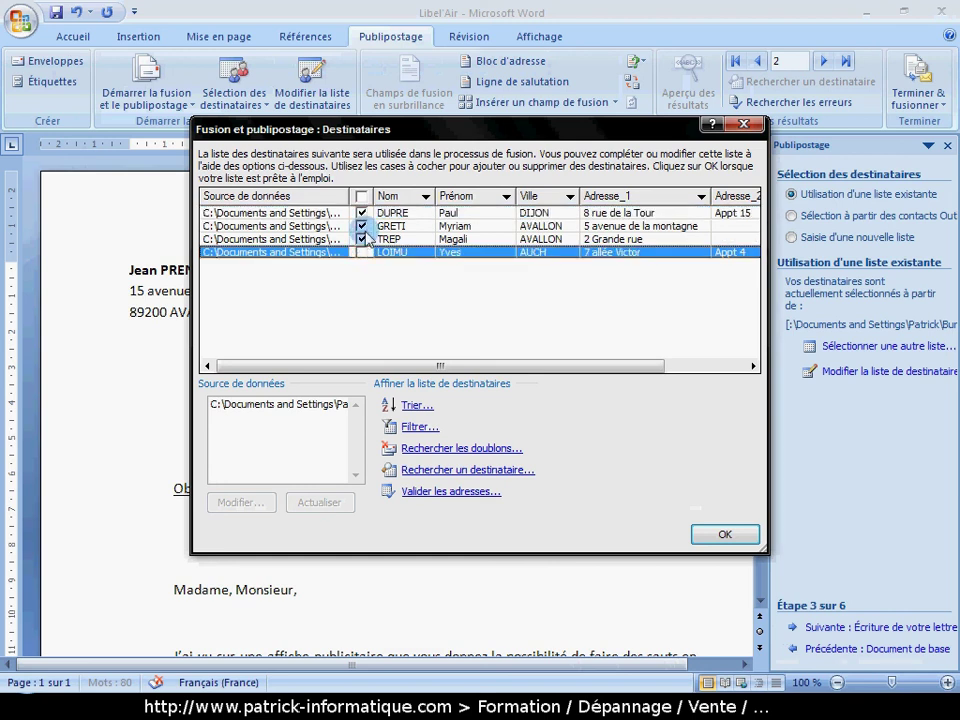
left_click(363, 227)
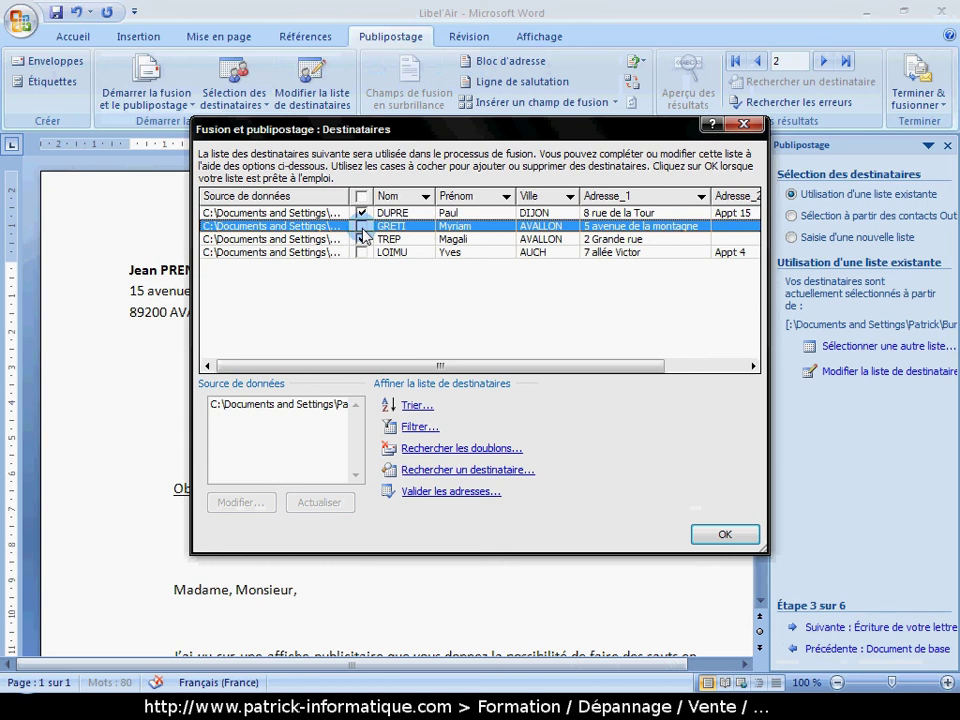
left_click(363, 226)
left_click(363, 253)
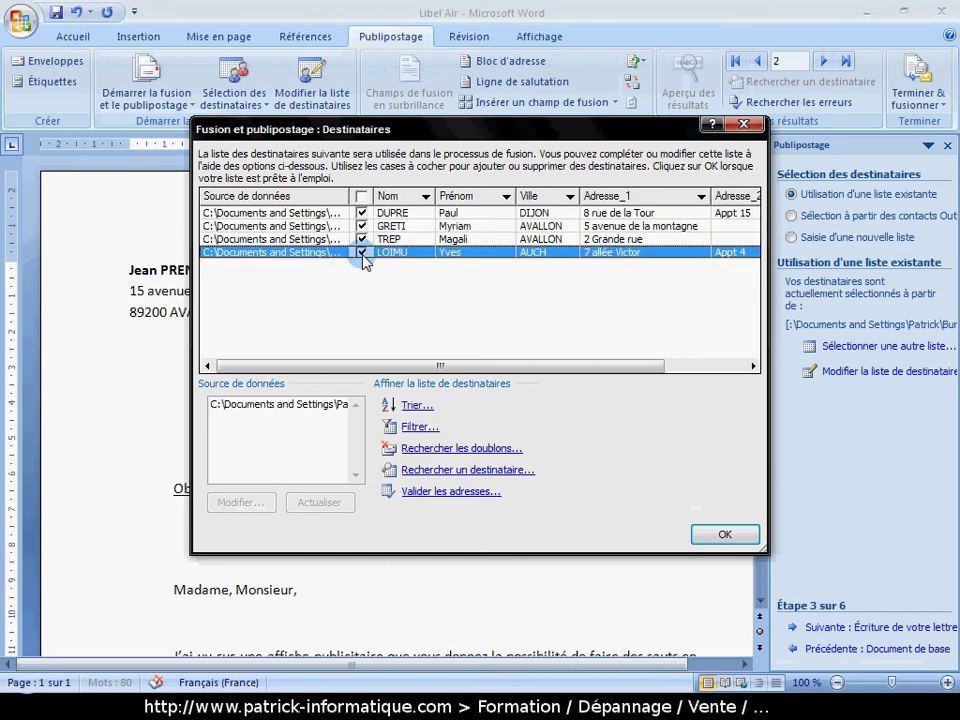
Confirm the recipient list with every recipient included, and reopen it for a check before closing it.
left_click(724, 535)
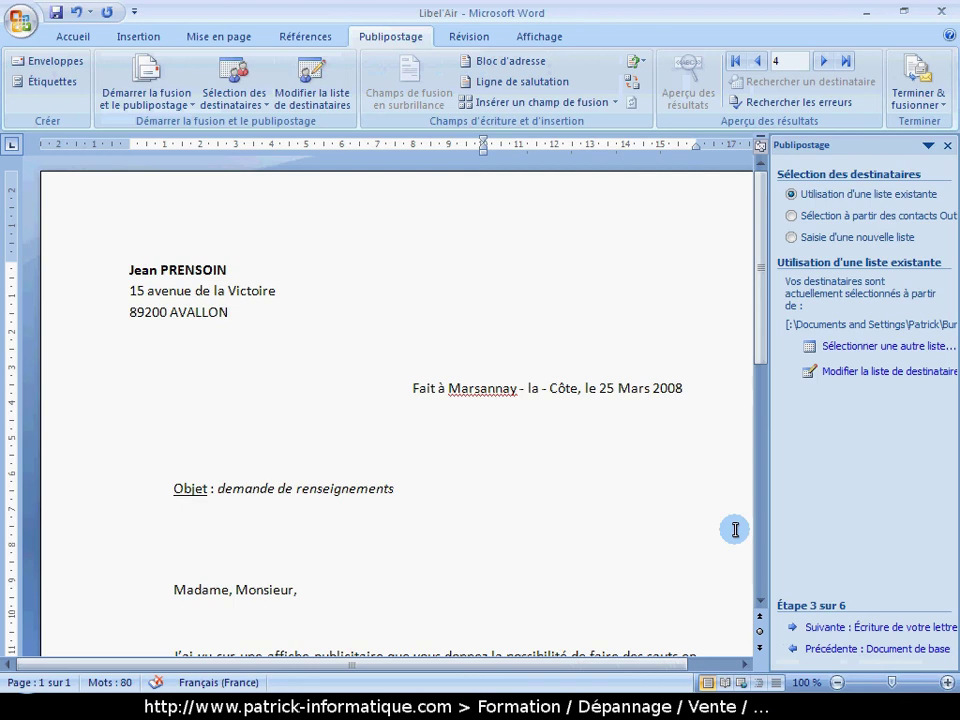
left_click(922, 347)
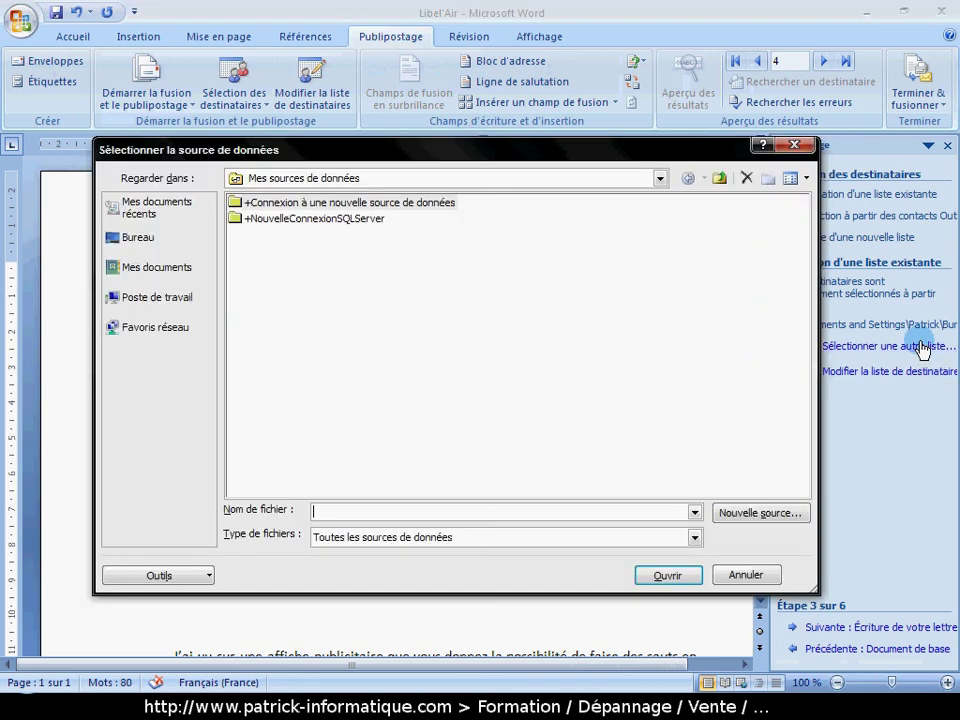
left_click(745, 575)
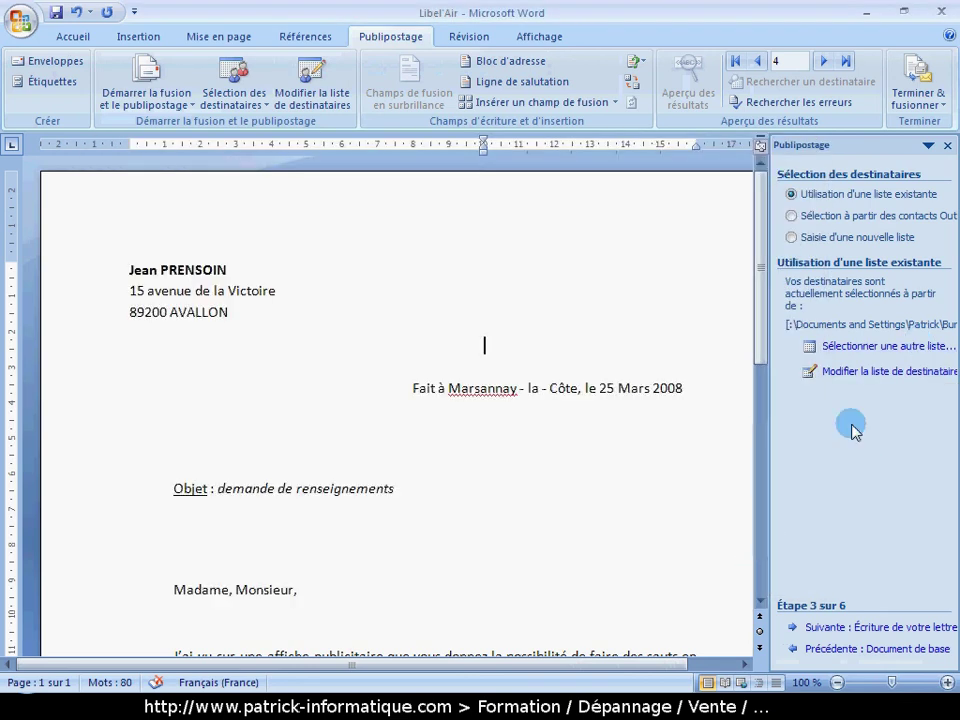
left_click(873, 375)
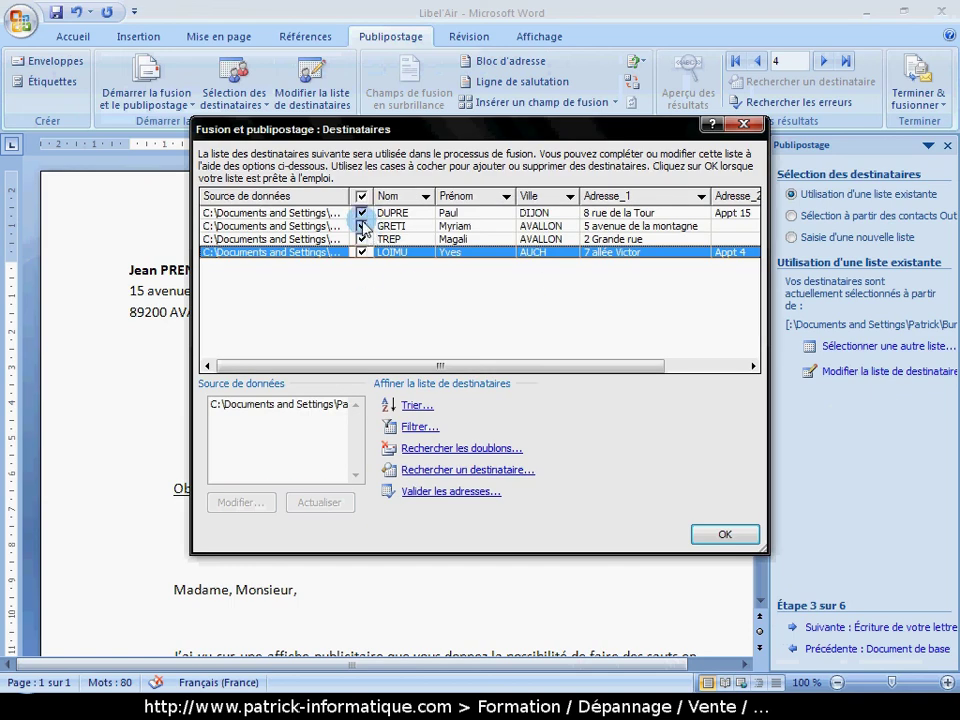
left_click(720, 536)
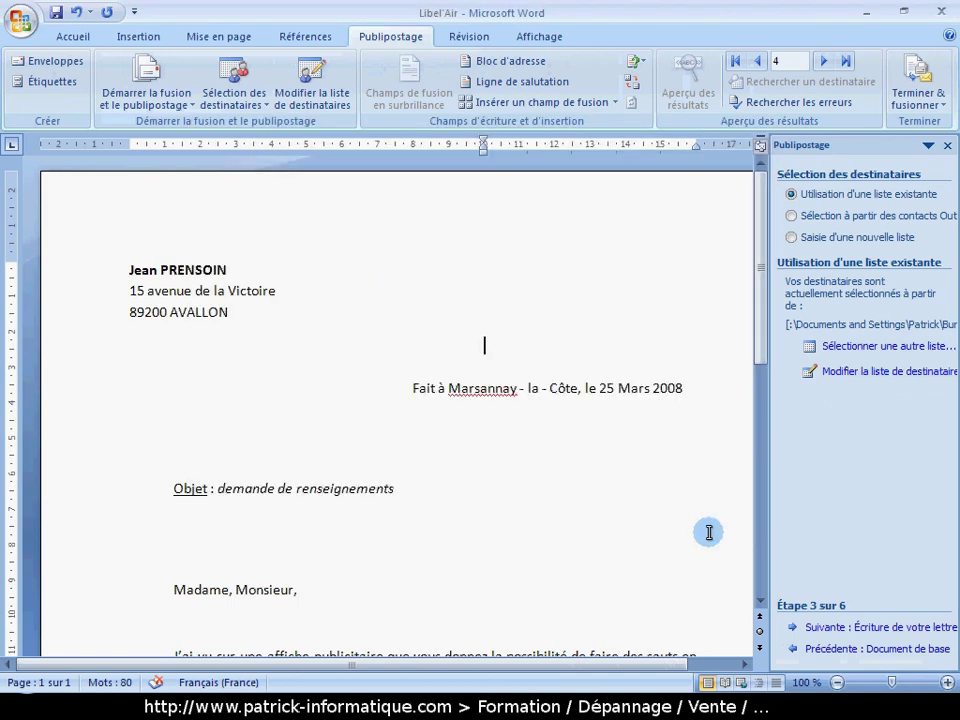
Advance to the letter-writing stage and start an address block with the recipient name format Pierre Martin Jr.
left_click(836, 628)
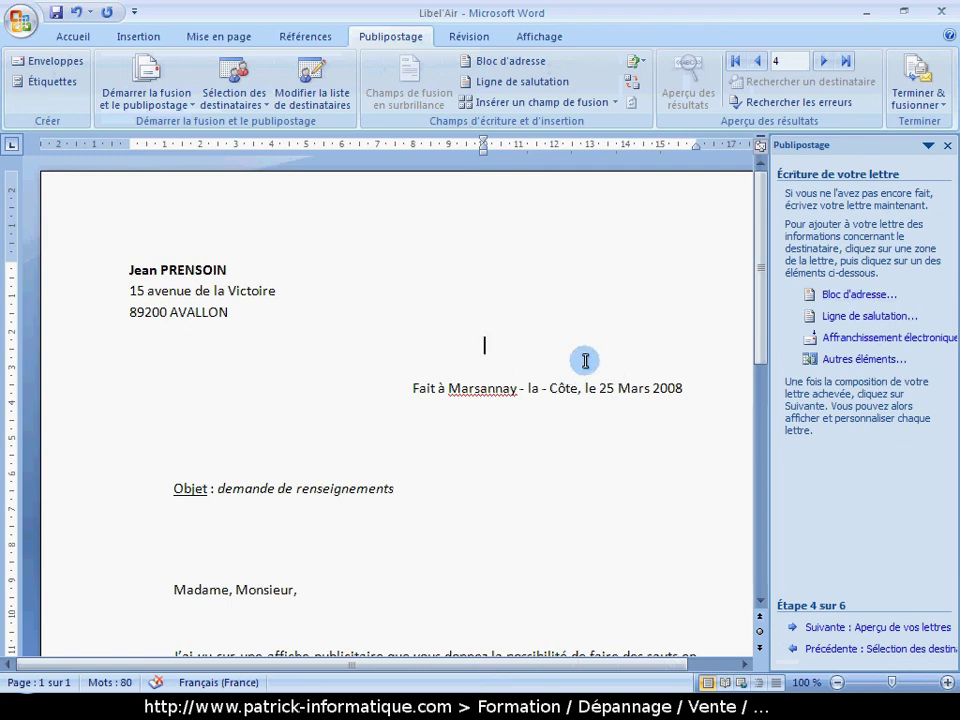
left_click(830, 295)
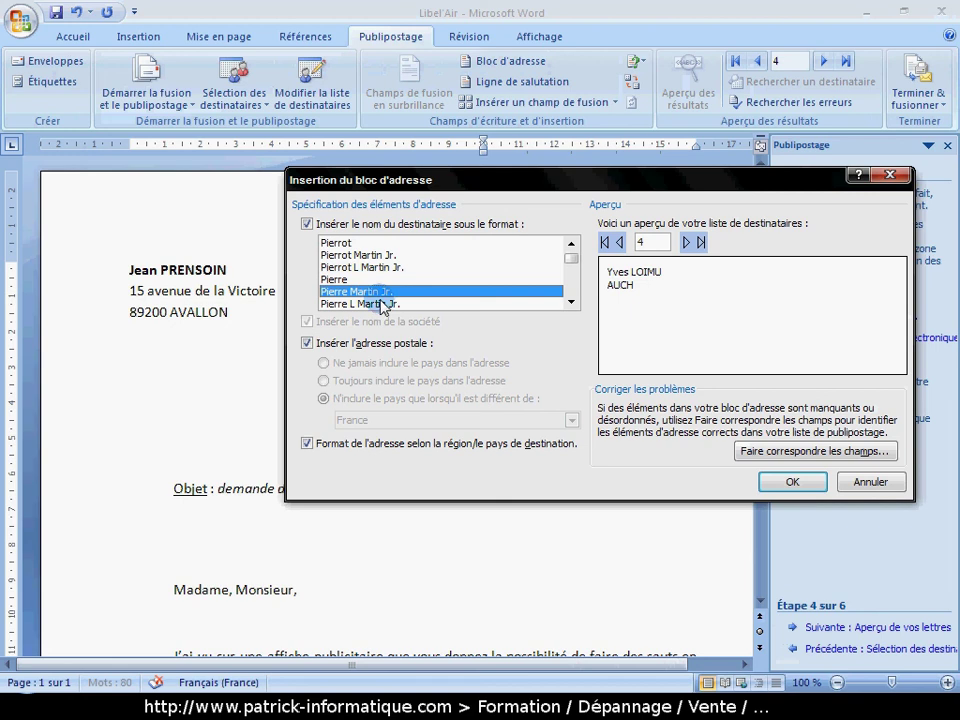
left_click(372, 303)
left_click(356, 281)
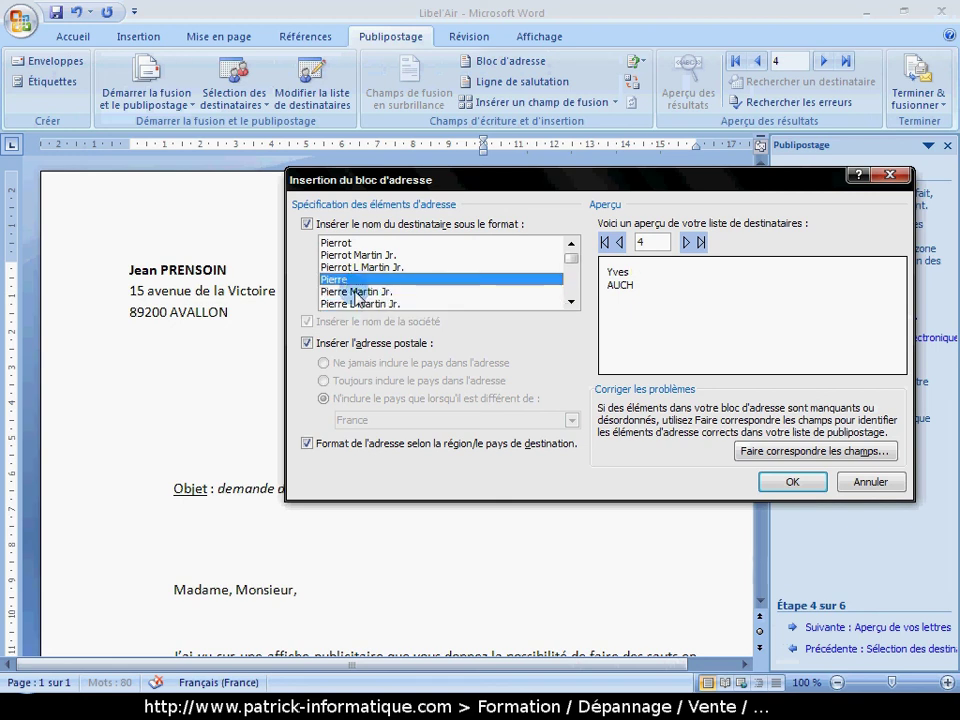
left_click(356, 292)
Try the recipient name formats Pierre and M. Pierre Martin Jr., and return to Pierre Martin Jr.
scroll(386, 272, "down", 1)
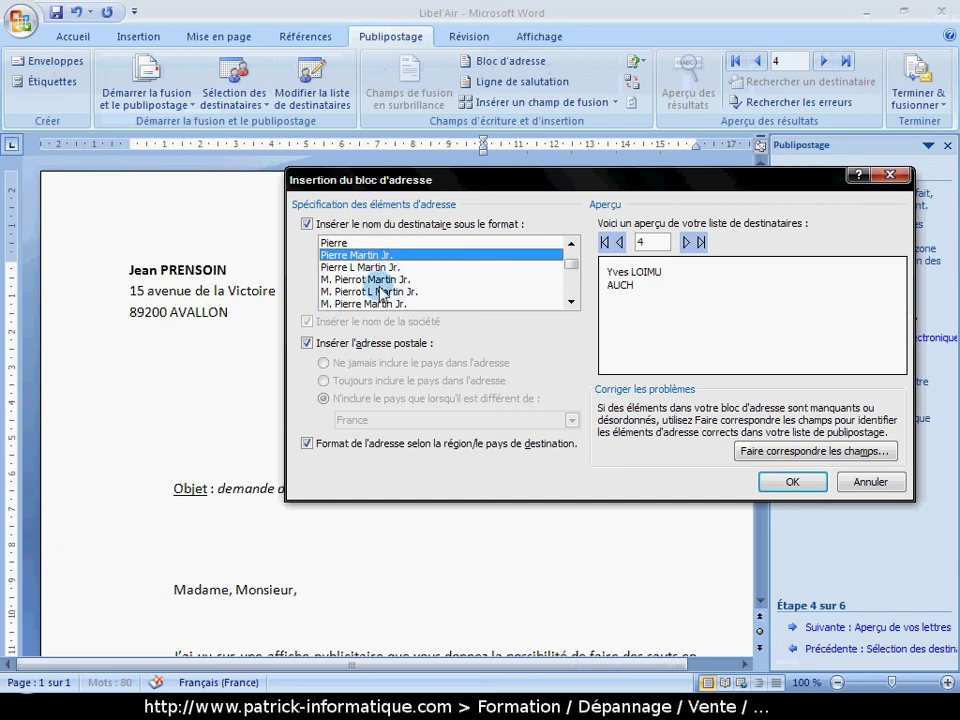
scroll(380, 292, "up", 1)
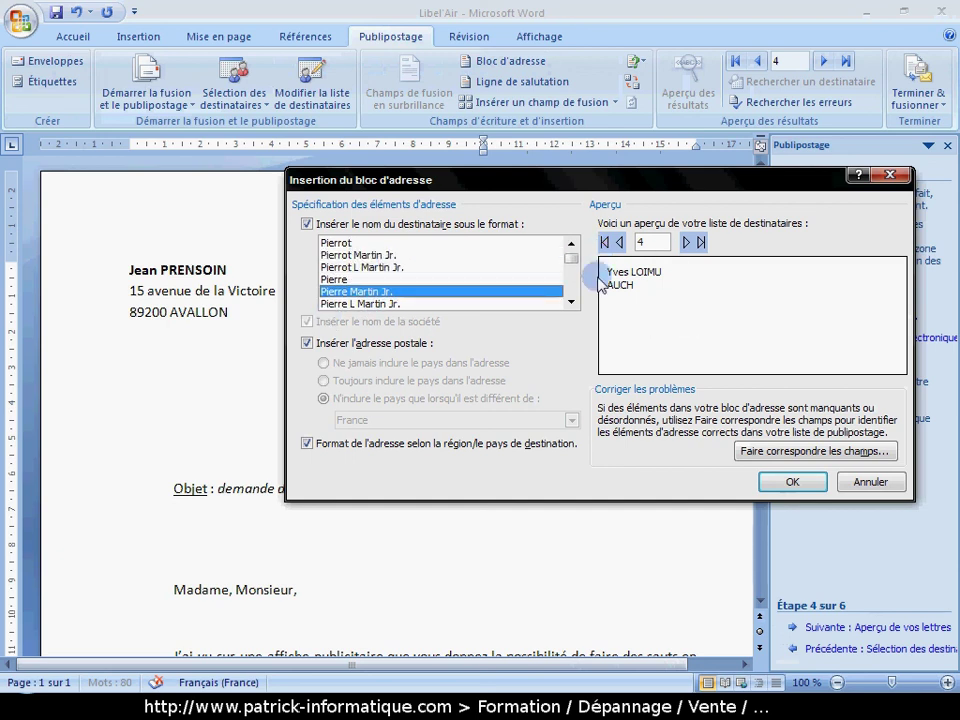
left_click(332, 280)
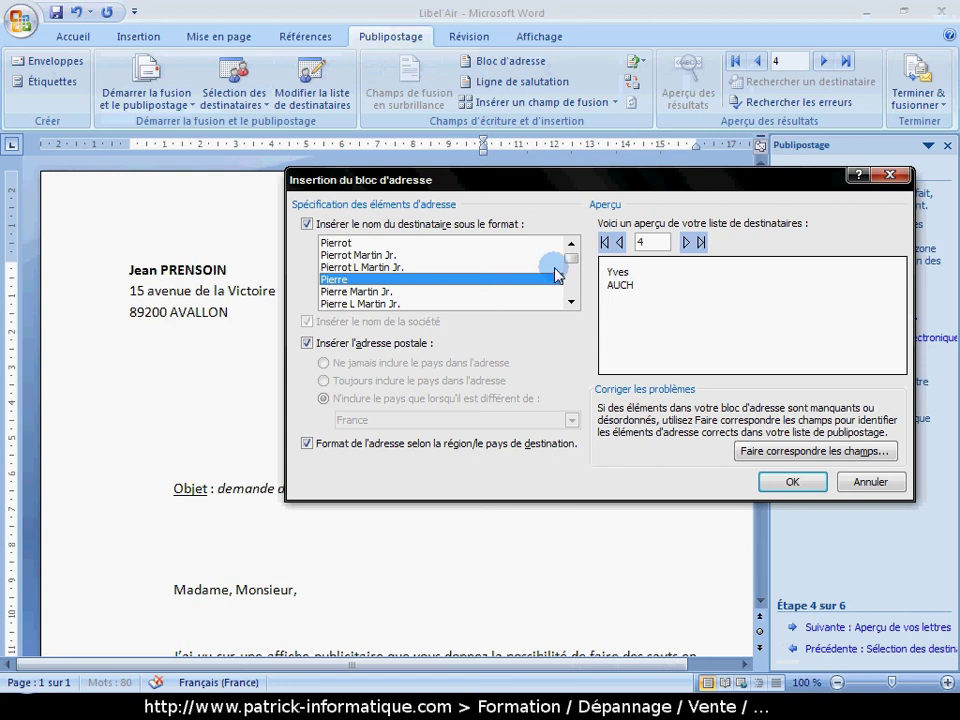
left_click(389, 292)
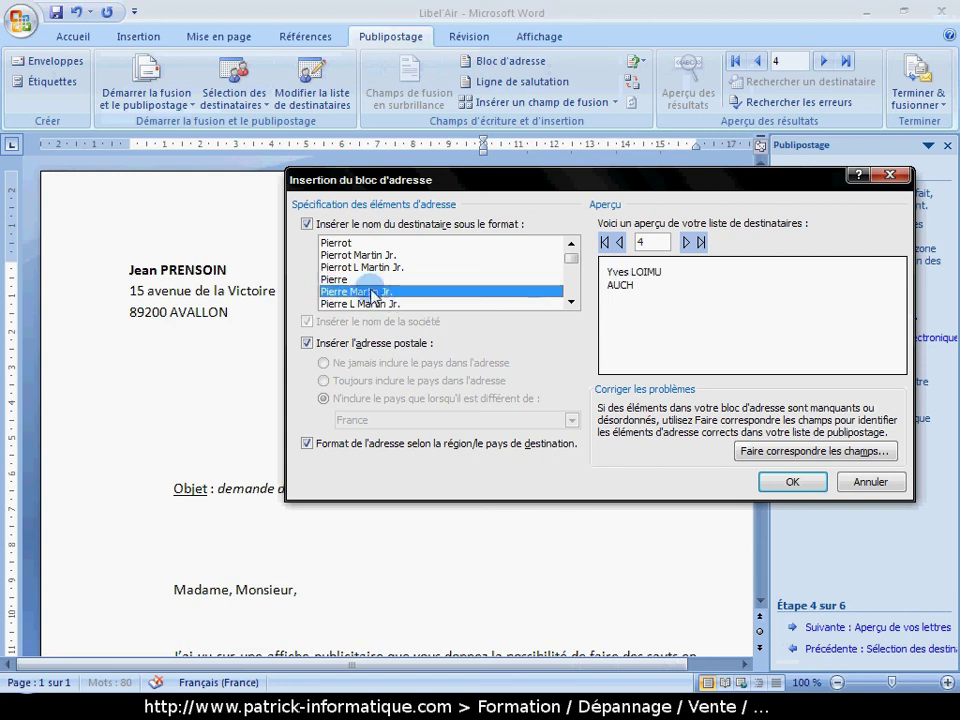
scroll(450, 268, "down", 2)
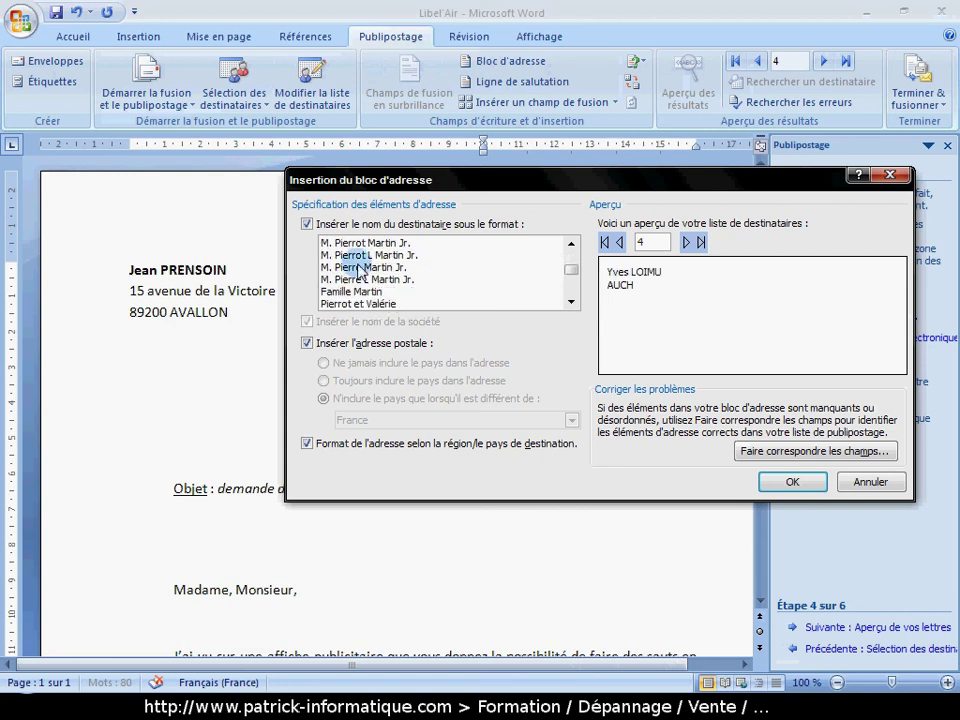
left_click(343, 266)
scroll(375, 279, "up", 1)
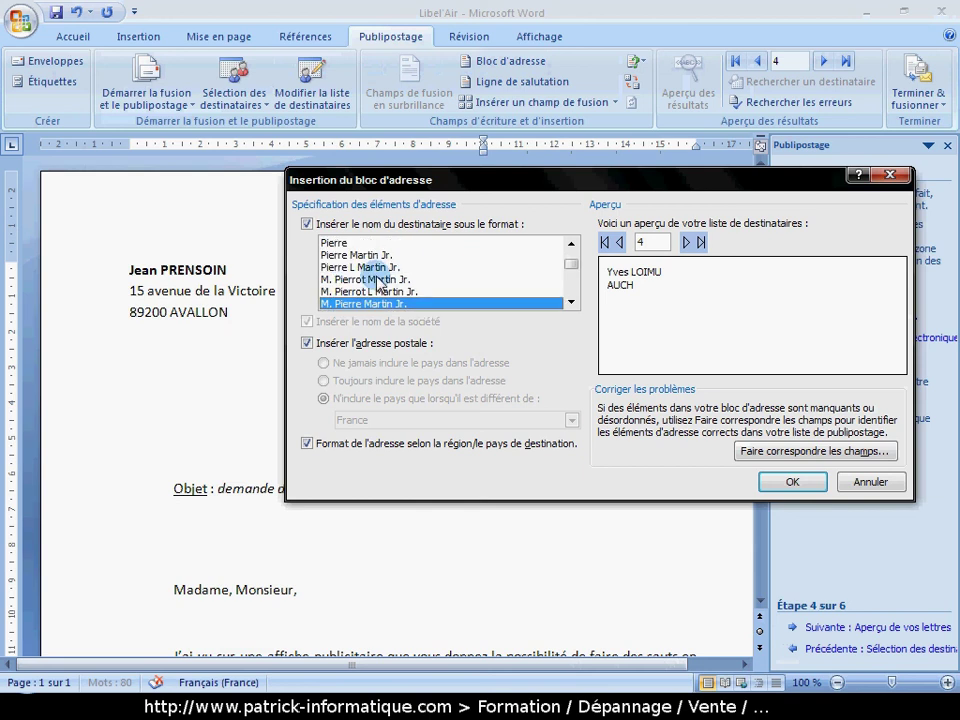
left_click(365, 256)
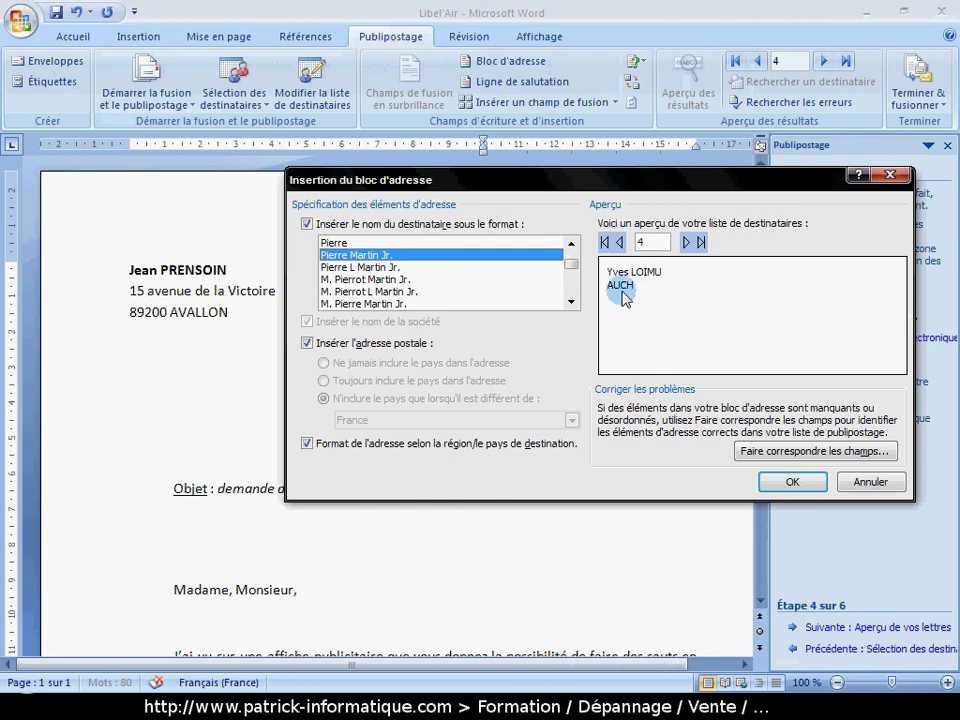
Match the address block fields Adresse 1 to Adresse_1, Adresse 2 to Adresse_2 and Code postal to CP.
left_click(785, 458)
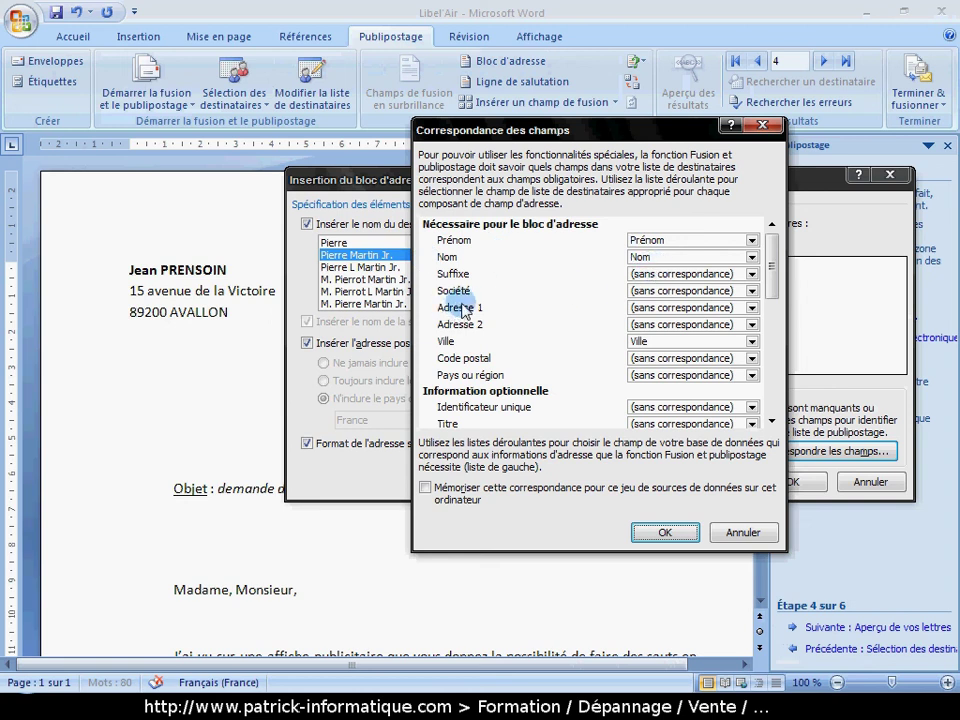
left_click(698, 308)
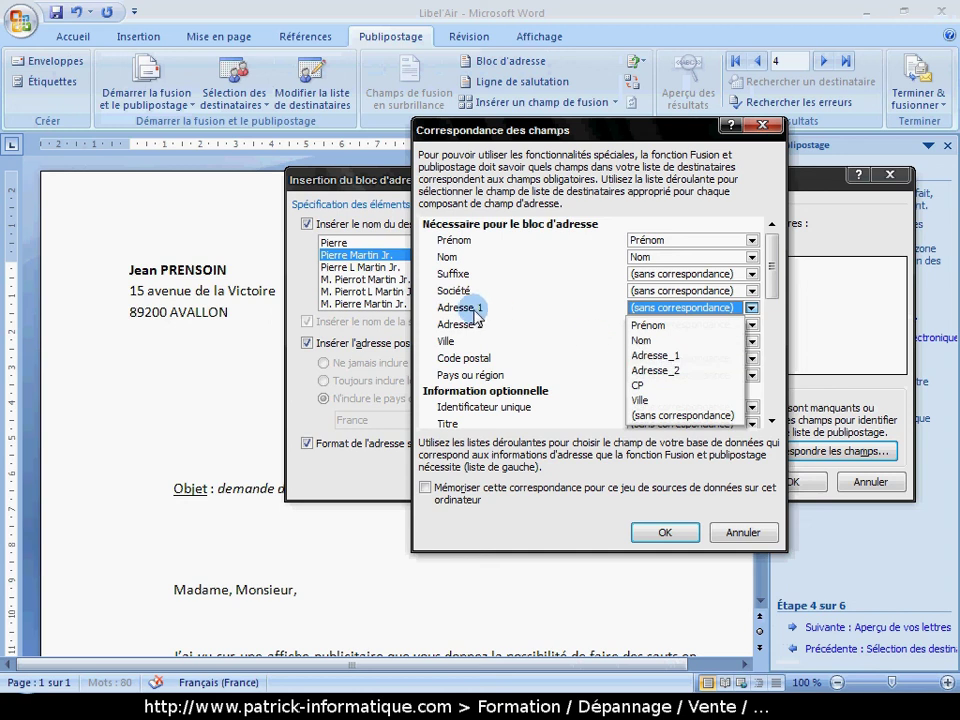
left_click(674, 355)
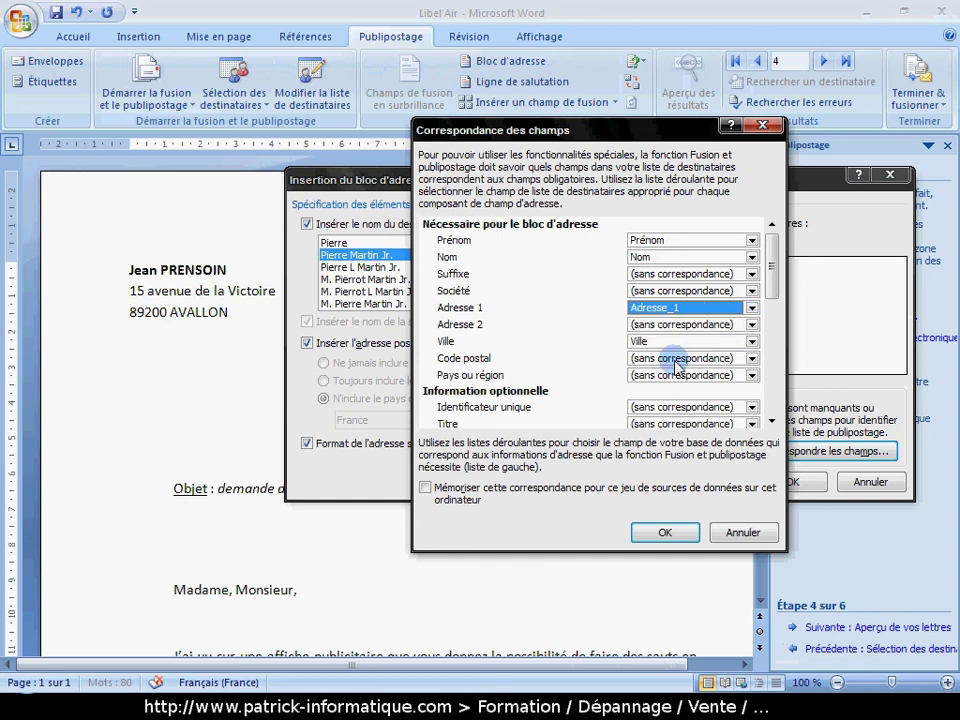
left_click(676, 325)
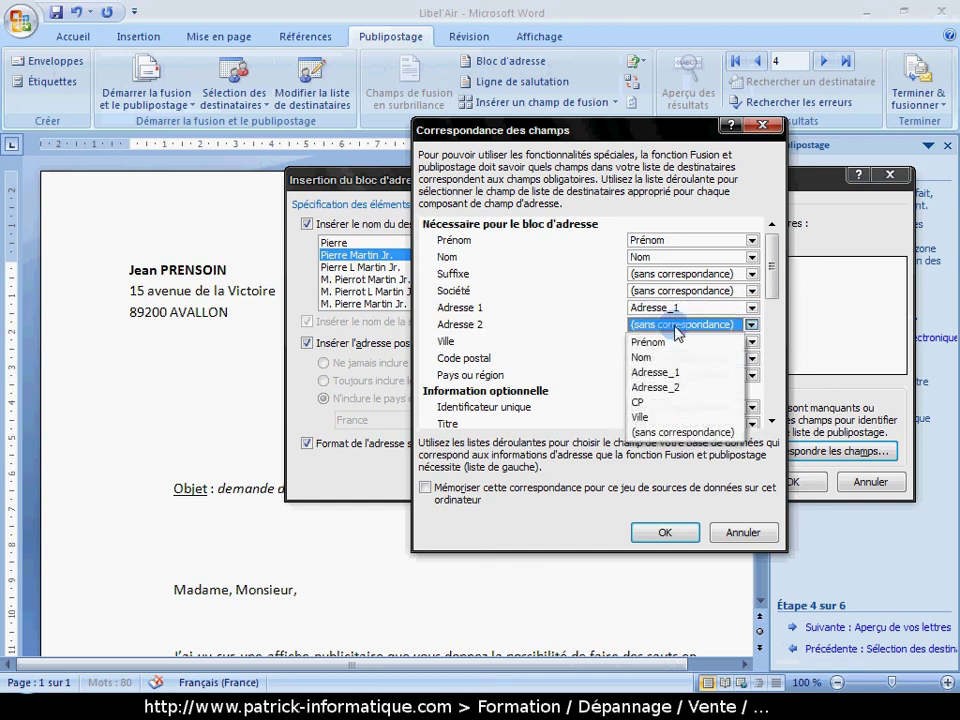
left_click(662, 390)
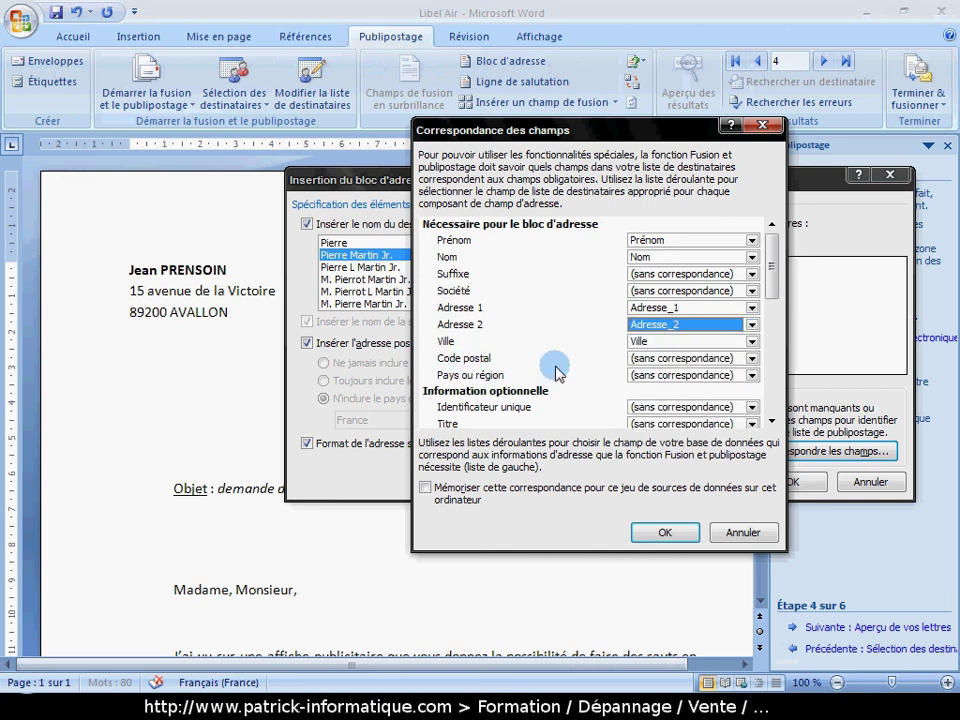
left_click(690, 362)
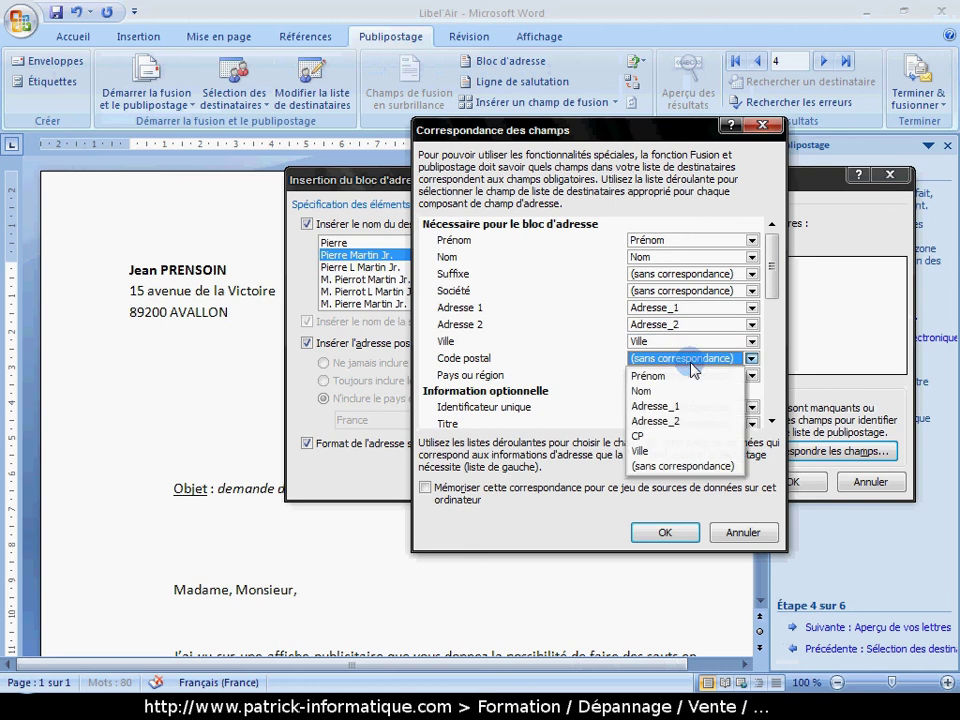
left_click(643, 438)
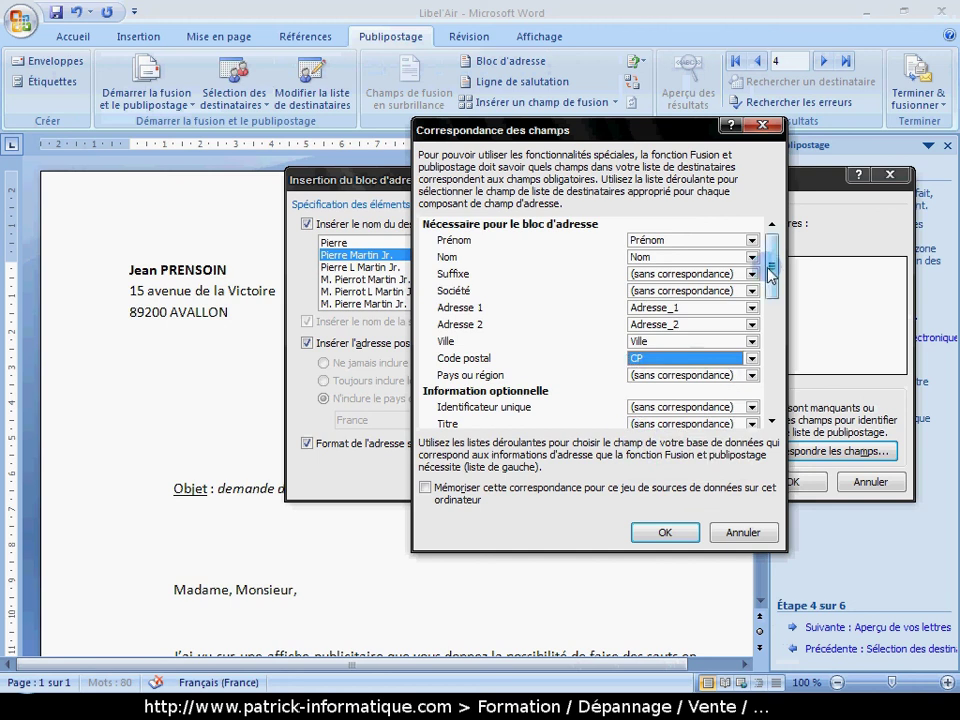
left_click_drag(771, 266, 758, 295)
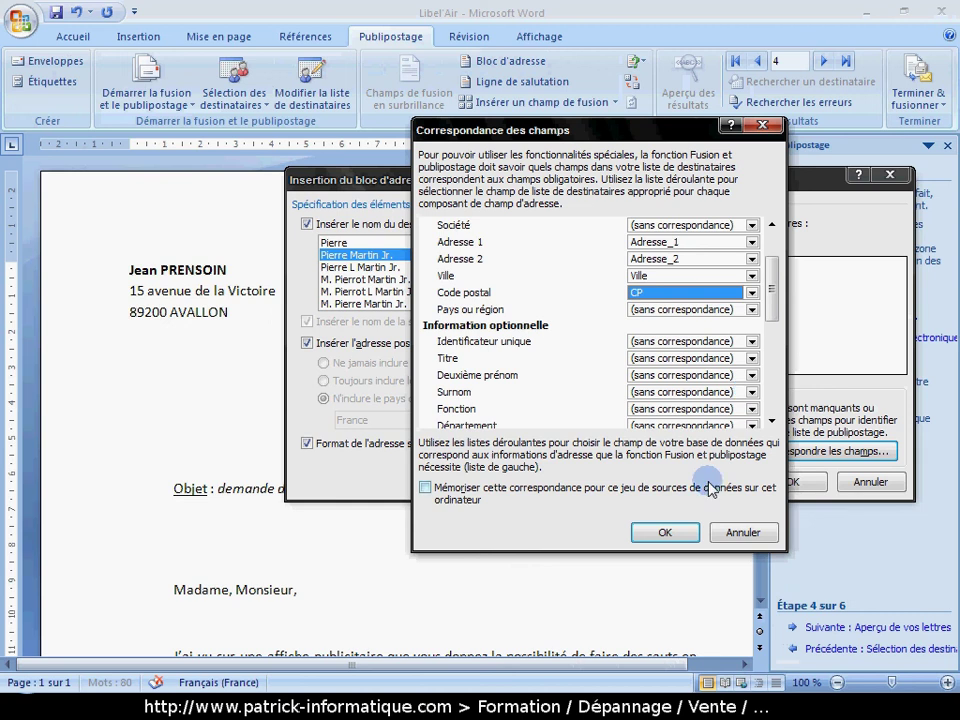
left_click(667, 535)
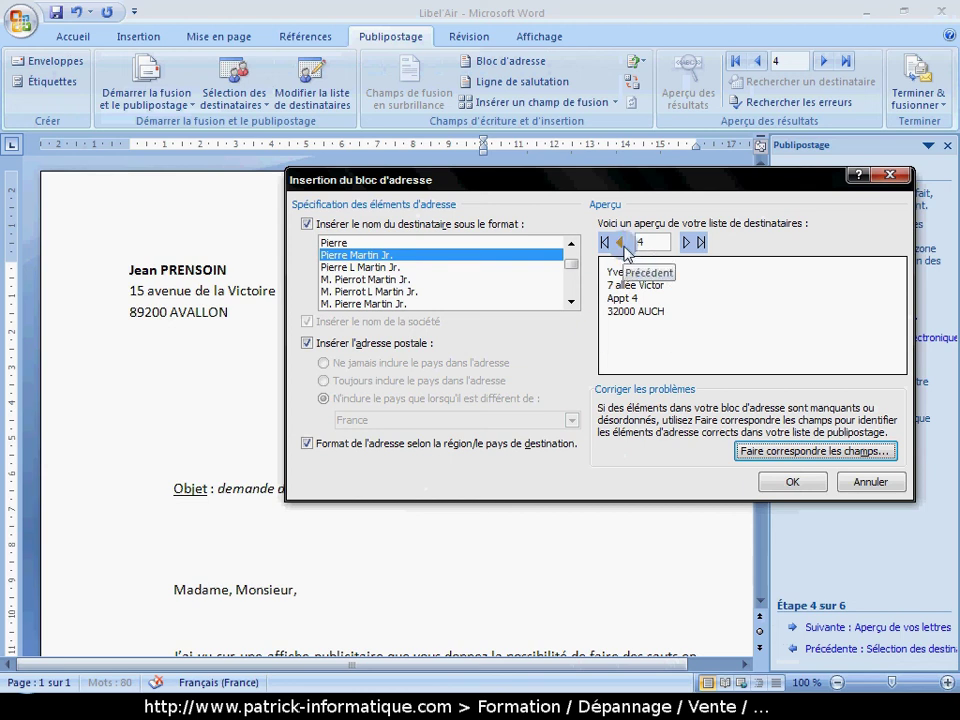
Preview the address block for the other recipients, going back two records and forward again.
left_click(621, 244)
left_click(621, 244)
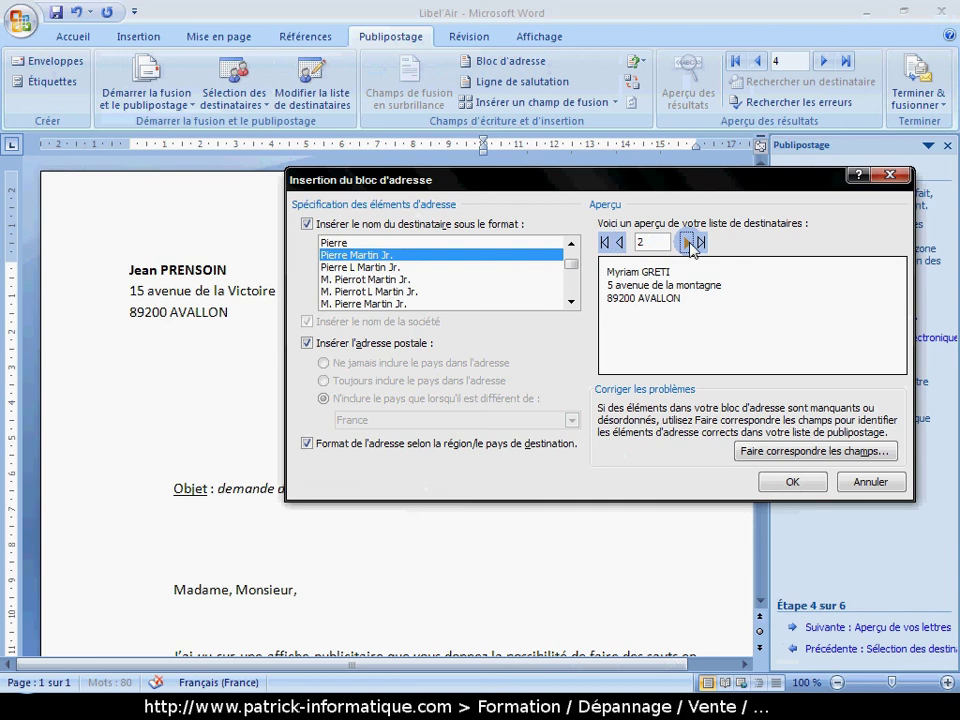
left_click(687, 243)
left_click(687, 243)
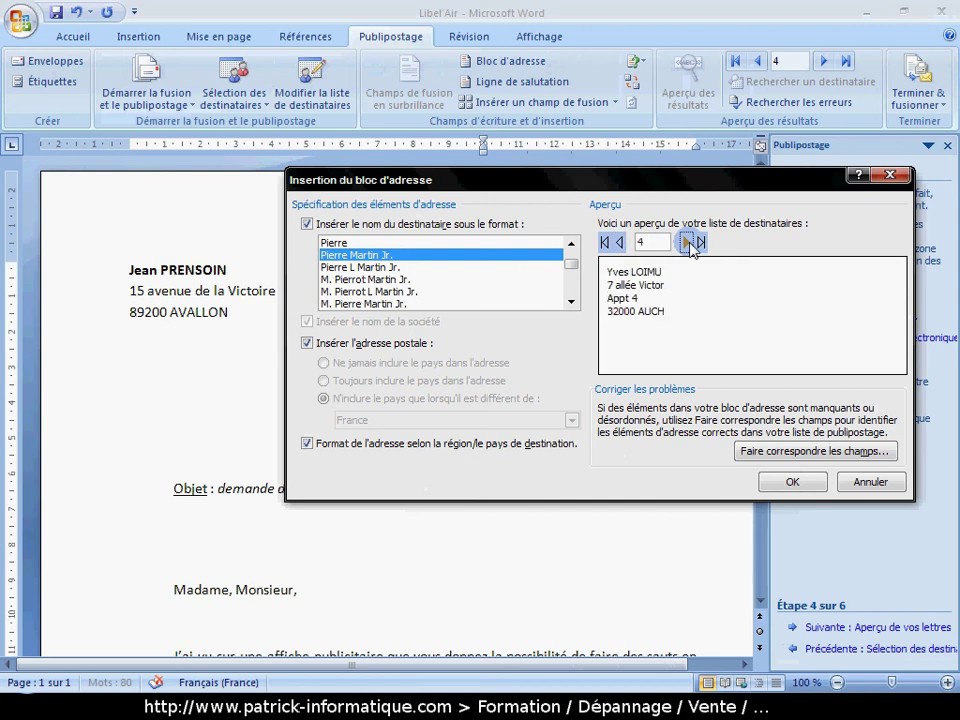
Insert the configured address block into the letter and advance to the letter preview stage.
left_click(792, 482)
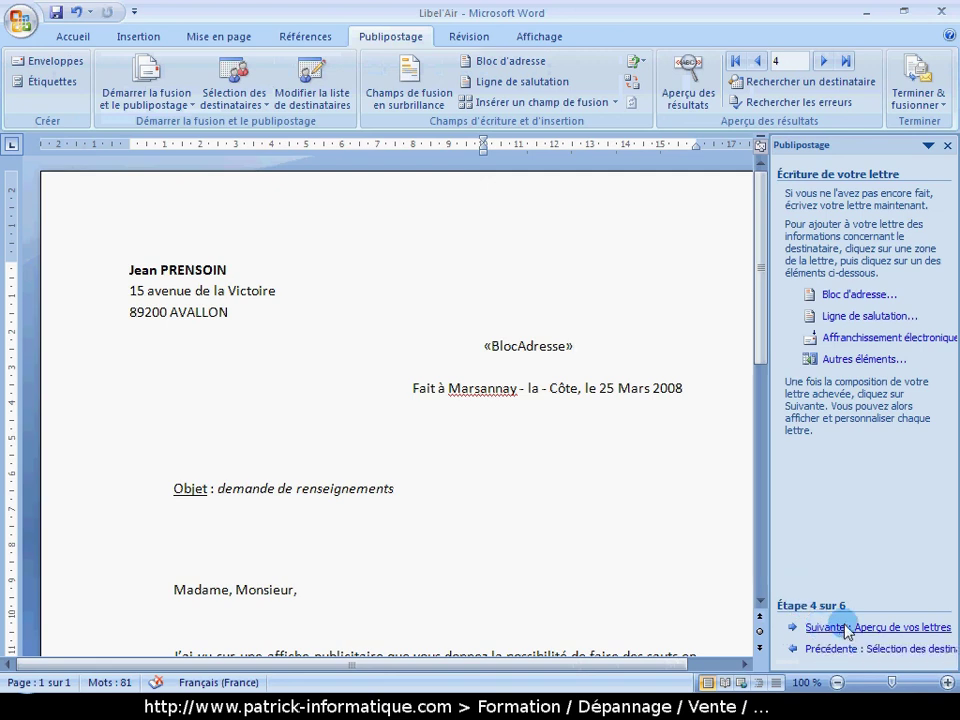
left_click(845, 628)
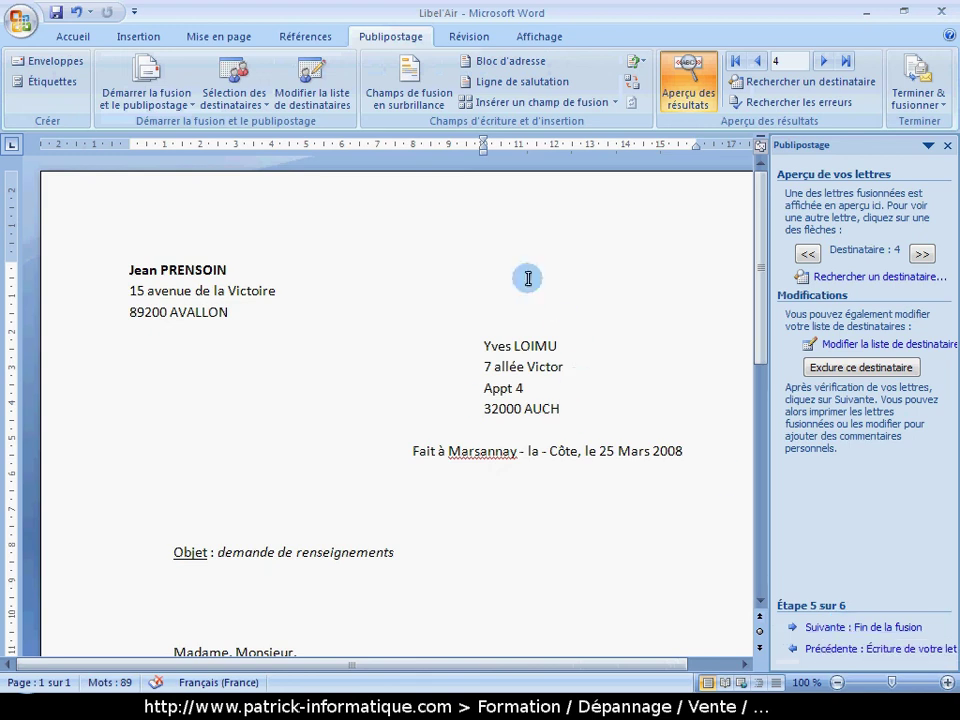
left_click(572, 414)
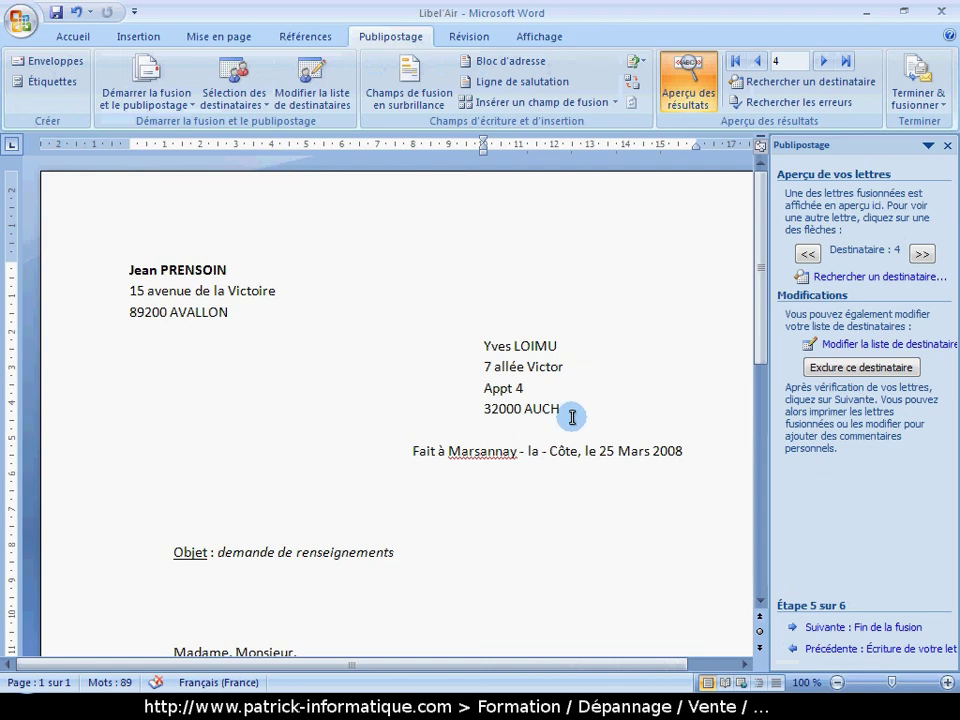
Preview the merged letters of the other recipients, going back to the first and forward to the second.
left_click(806, 255)
left_click(808, 255)
left_click(921, 254)
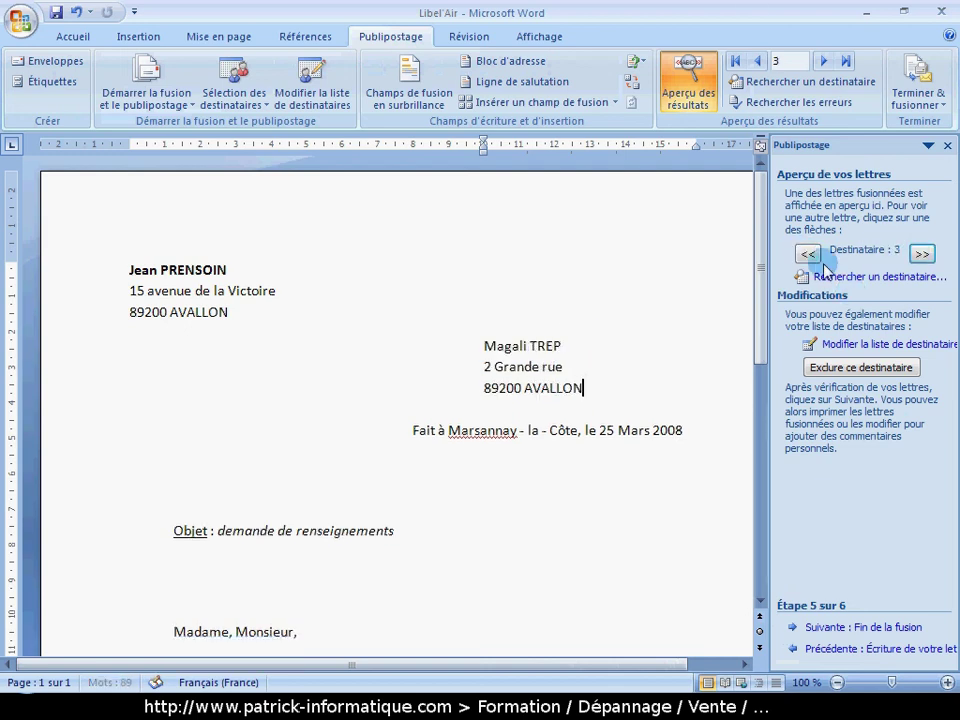
left_click(808, 255)
left_click(808, 255)
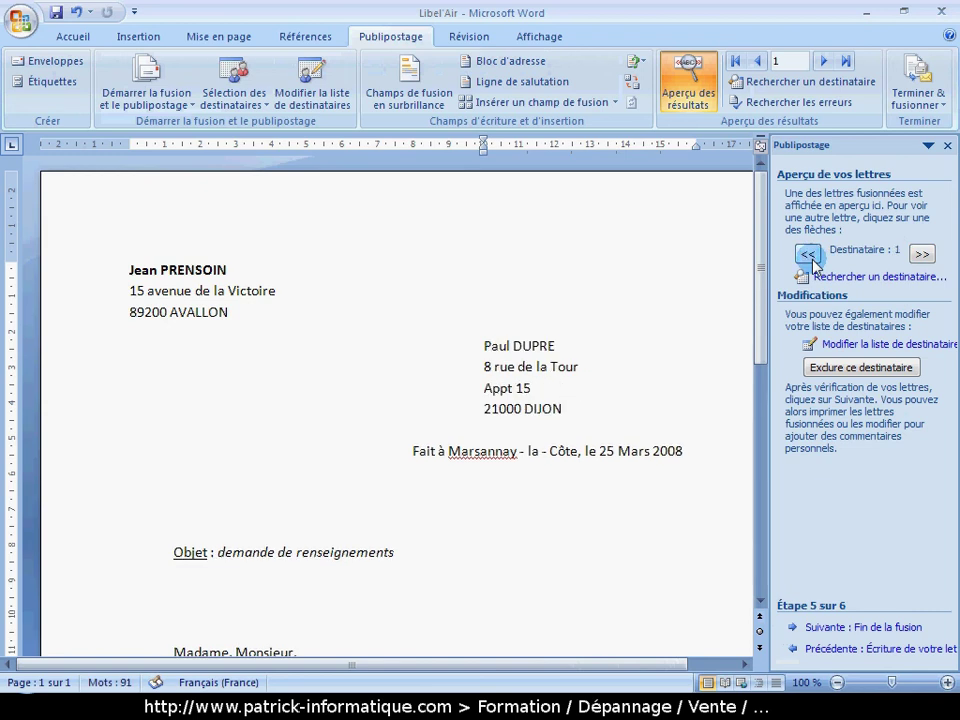
left_click(921, 254)
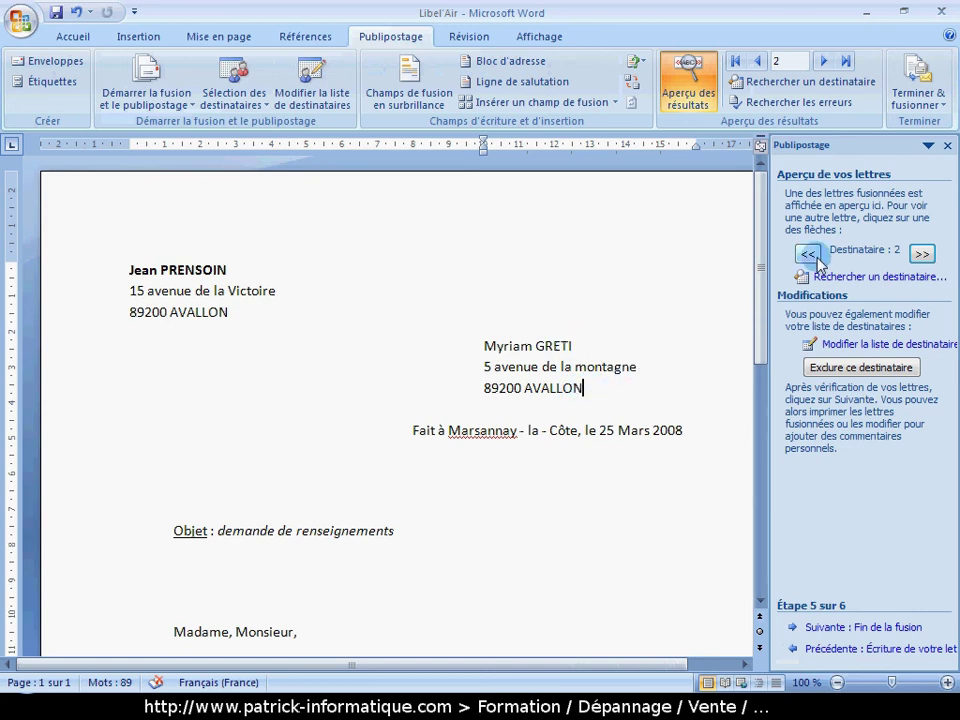
Try adding a blank line below the recipient's name in the second letter's address block, and remove it.
left_click(589, 368)
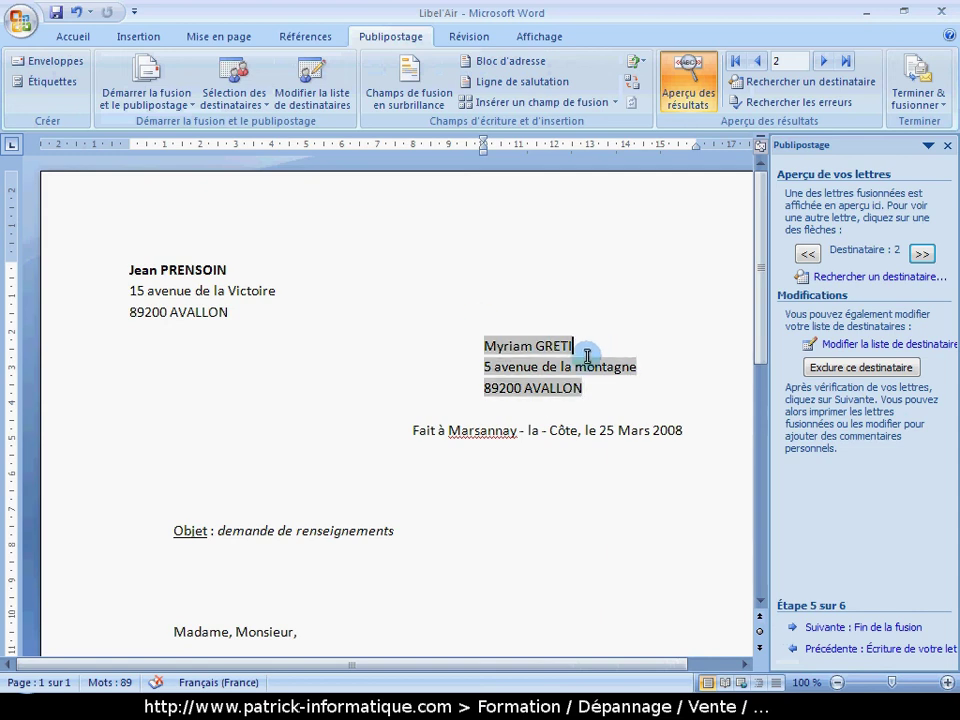
key("Return")
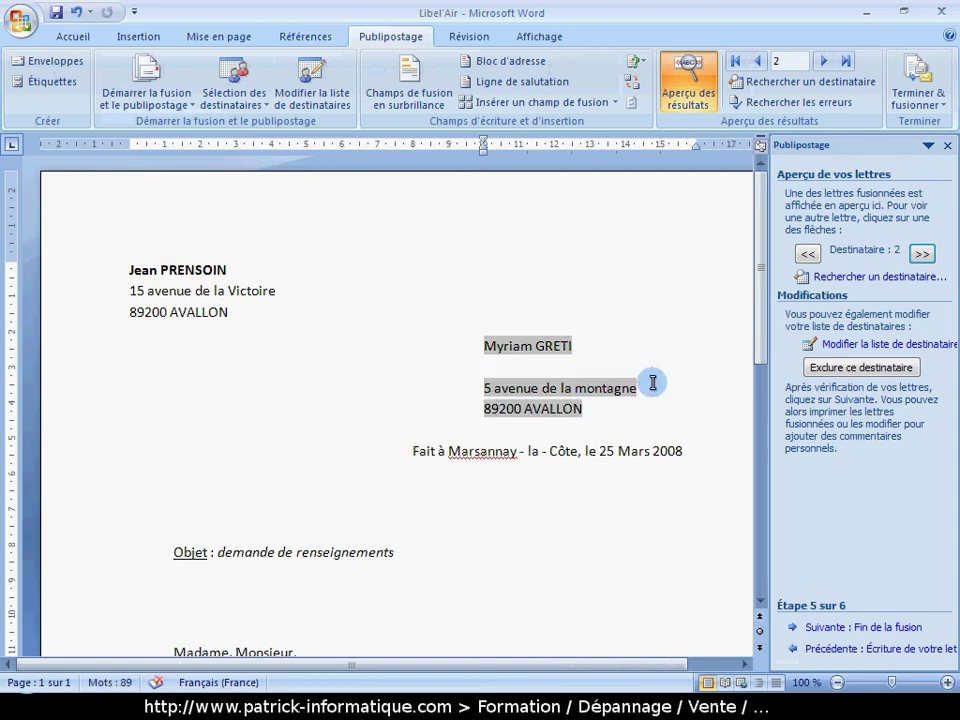
key("BackSpace")
Go back to the first recipient's letter and insert a blank line between the lines of its address block.
left_click(808, 256)
left_click(589, 346)
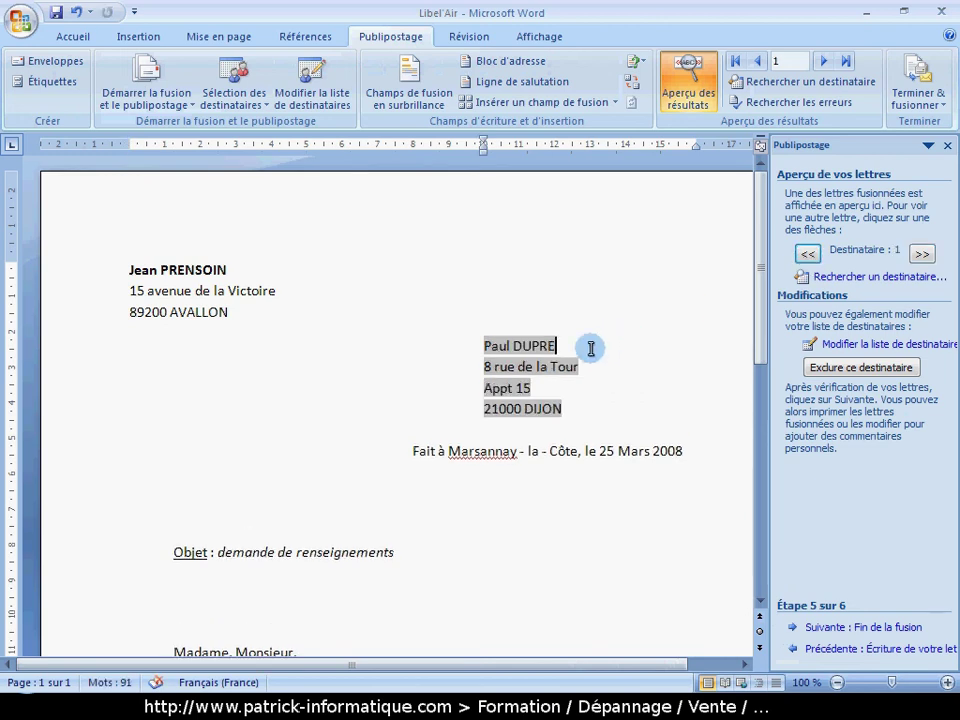
key("Return")
left_click(585, 389)
key("Return")
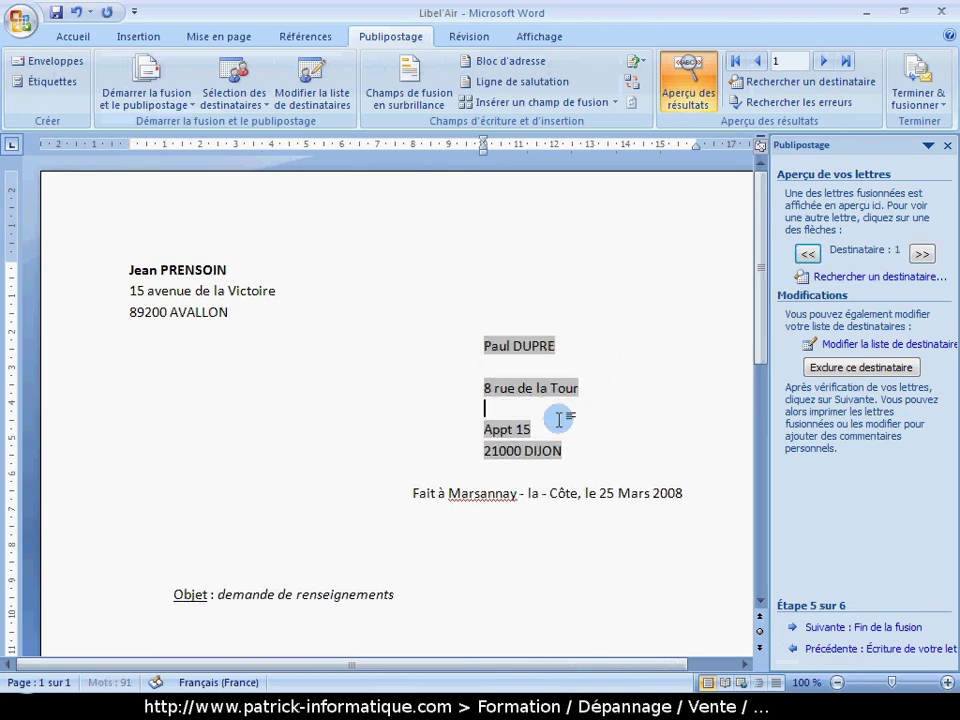
left_click(549, 425)
key("Return")
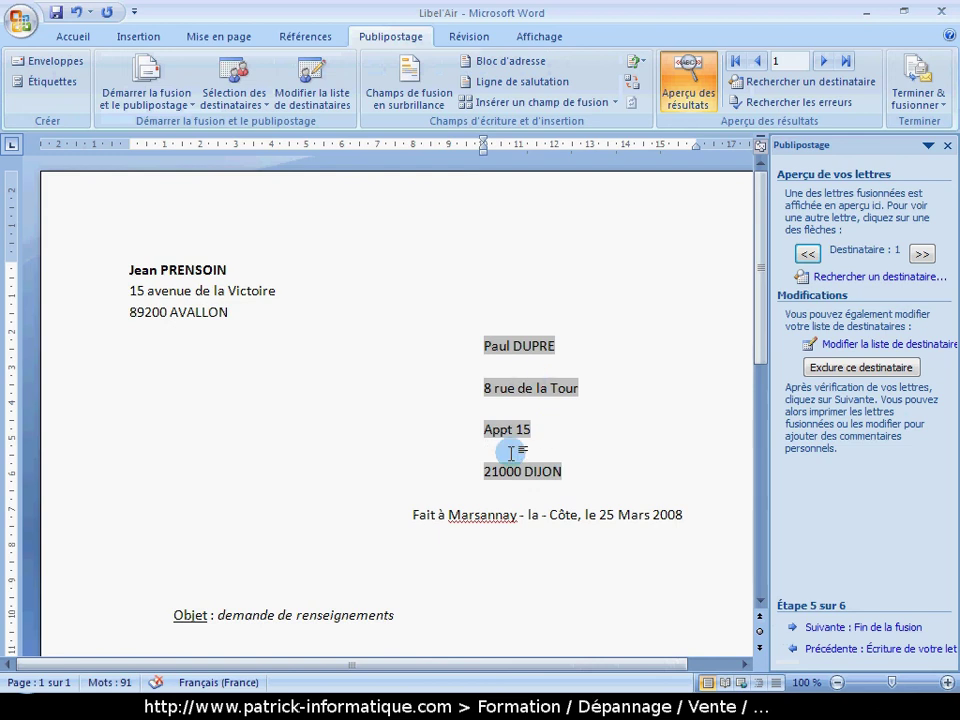
Remove the three blank lines between the lines of the first recipient's address block.
left_click(516, 368)
key("BackSpace")
left_click(508, 388)
key("BackSpace")
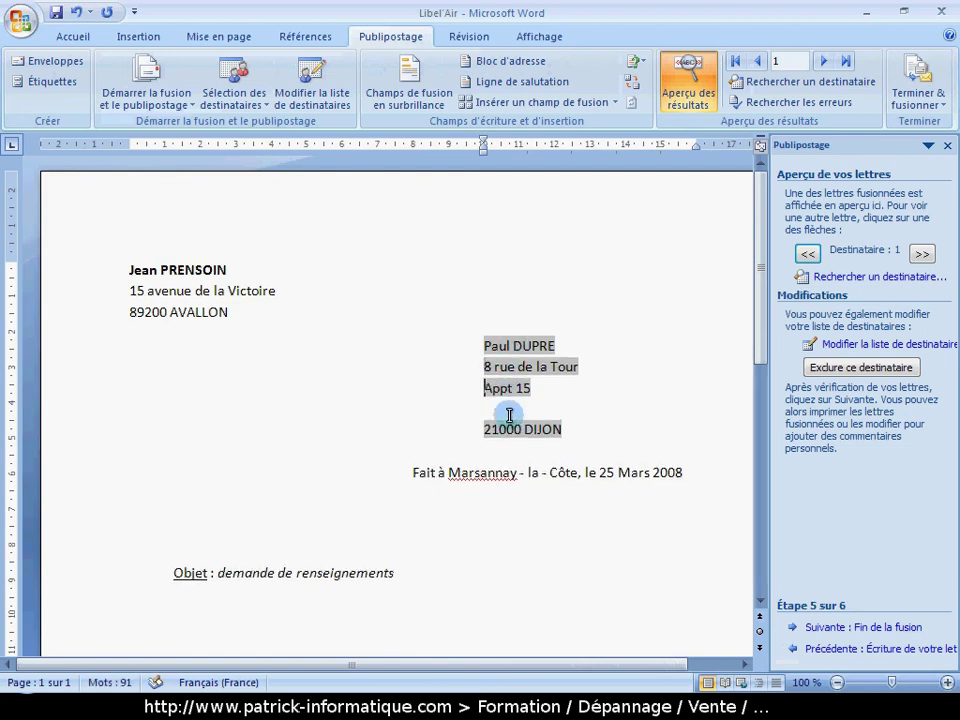
left_click(505, 408)
key("BackSpace")
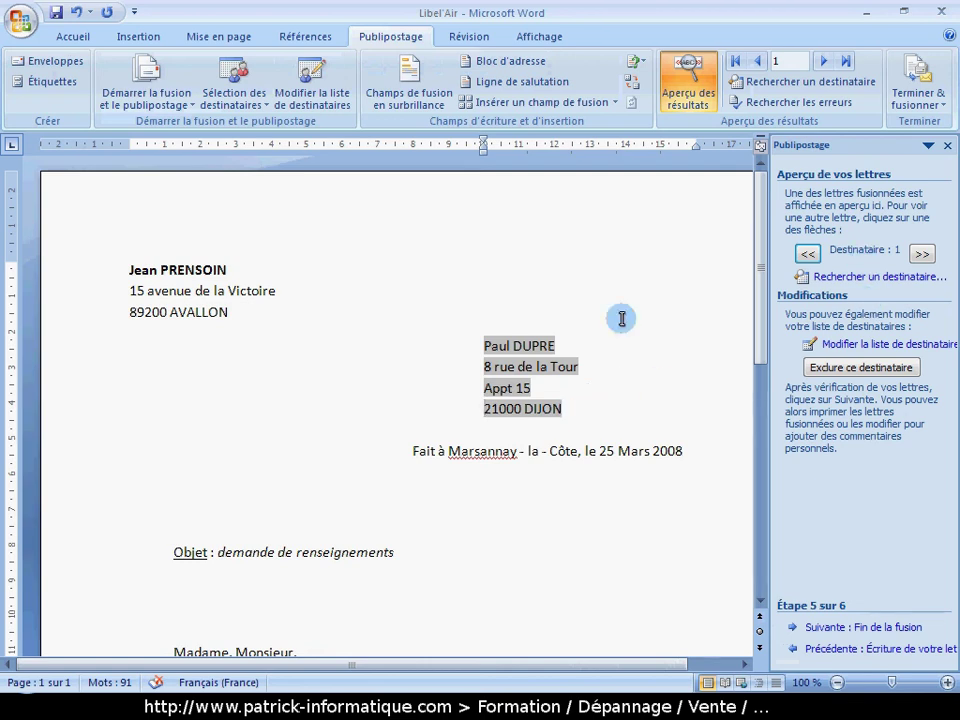
Try paragraph spacing after of 12 pt and 10 pt on the whole address block of the first letter.
left_click_drag(568, 407, 439, 328)
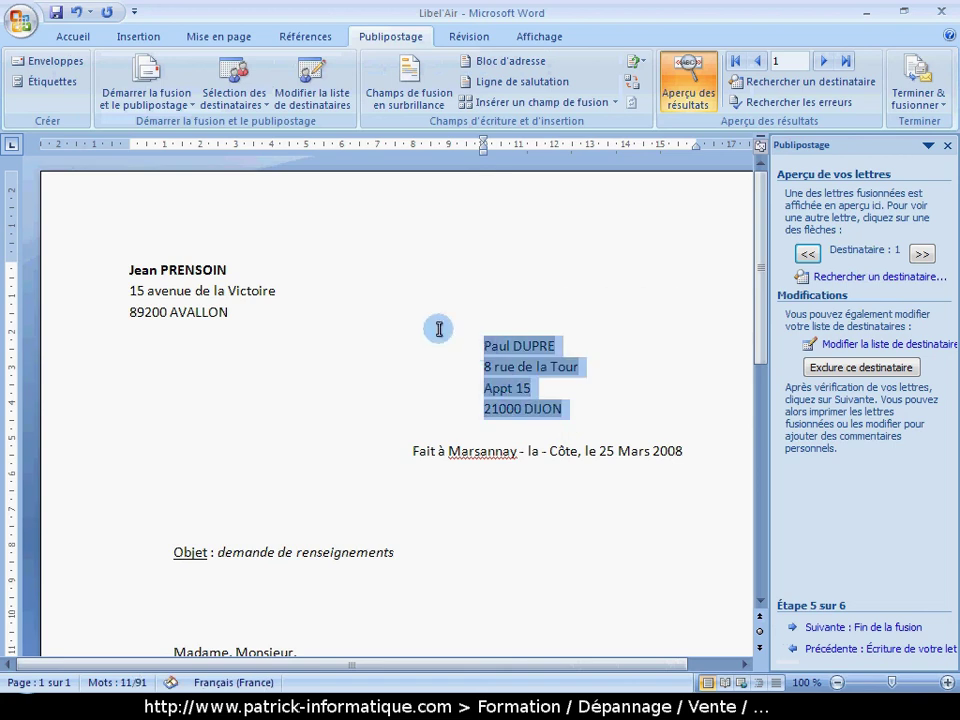
left_click(209, 38)
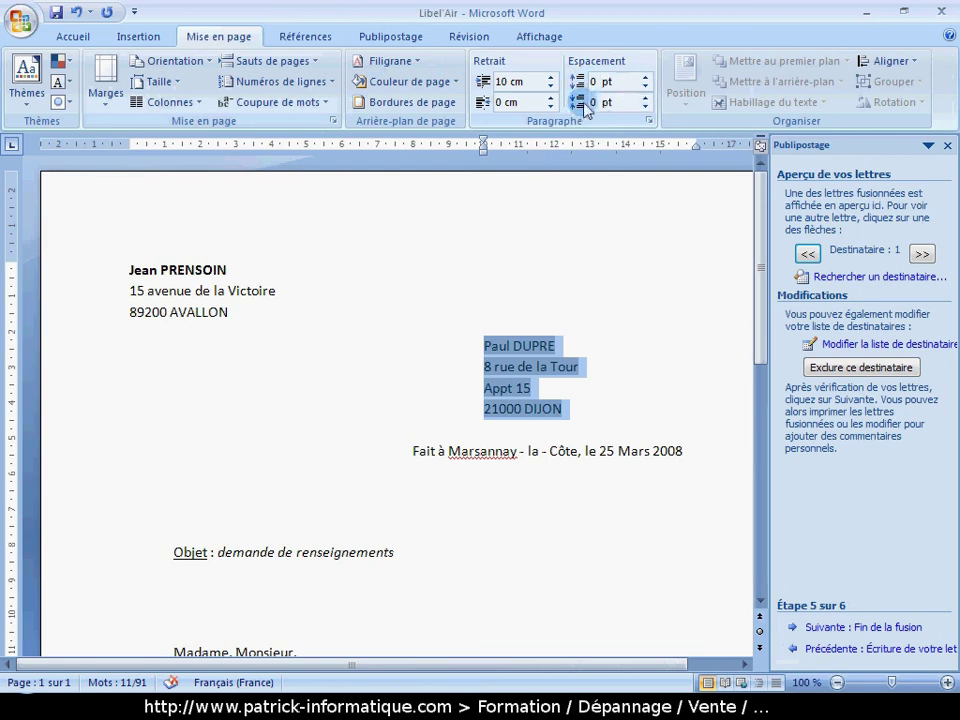
left_click(645, 98)
left_click(645, 98)
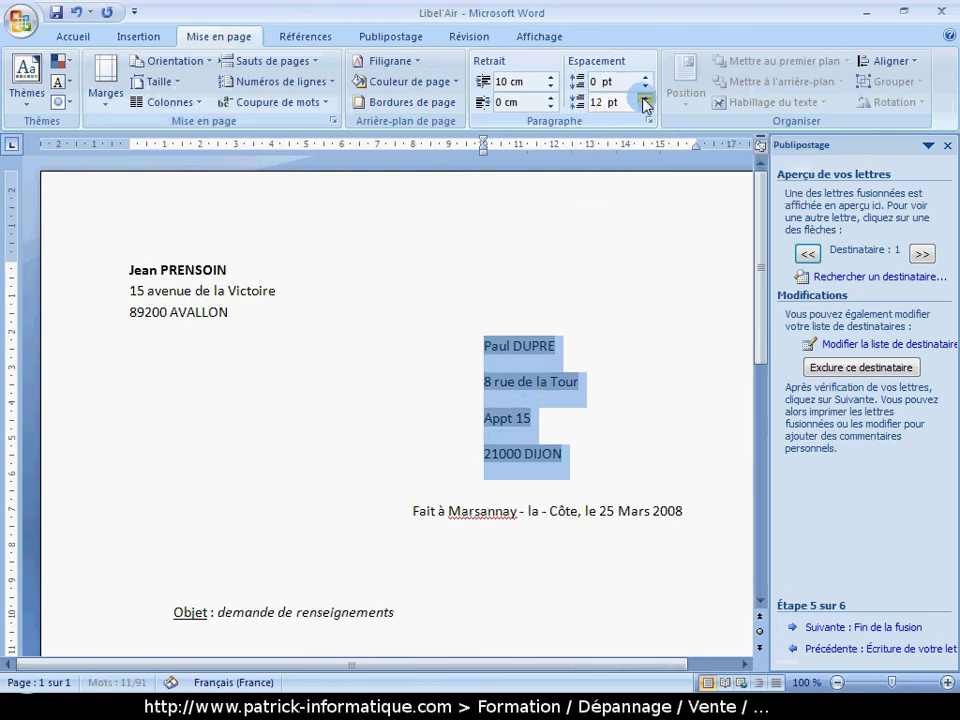
left_click(645, 98)
left_click(645, 107)
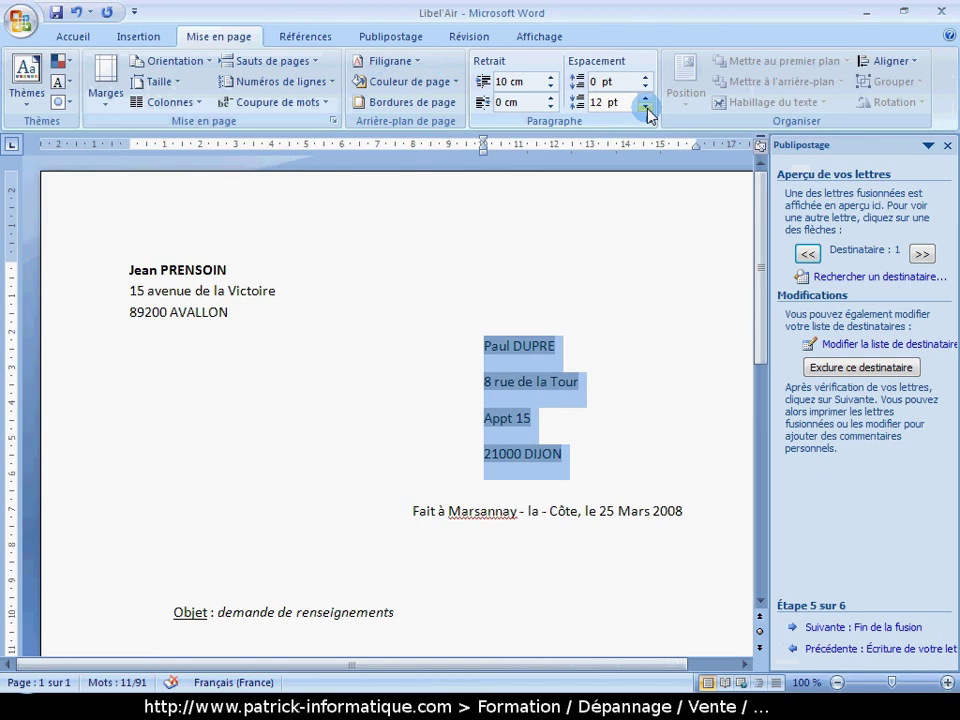
left_click(626, 102)
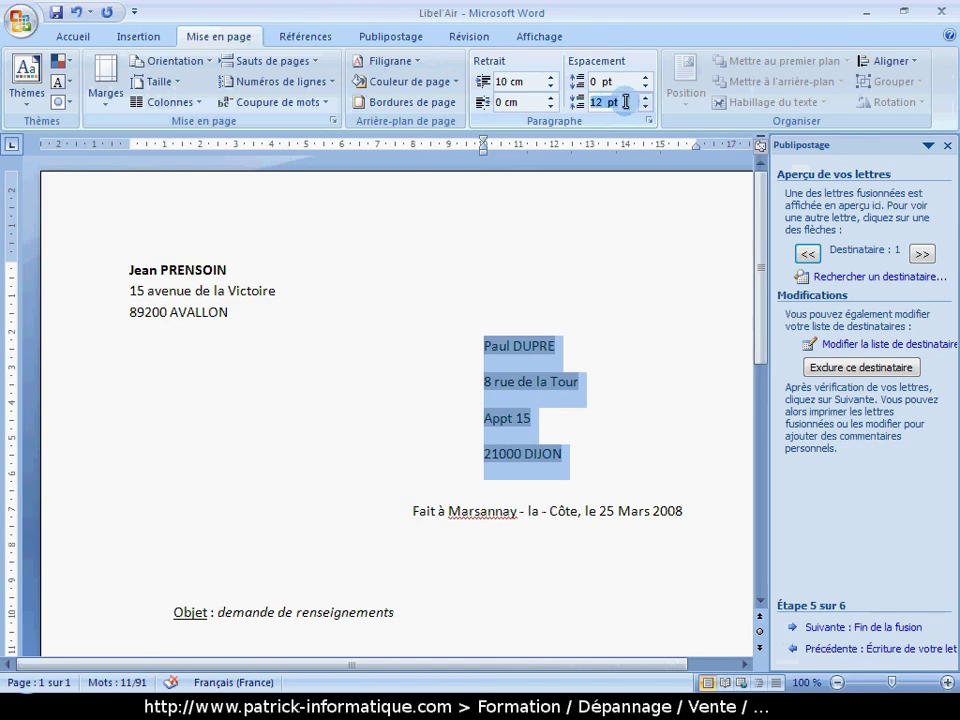
type("10")
key("Return")
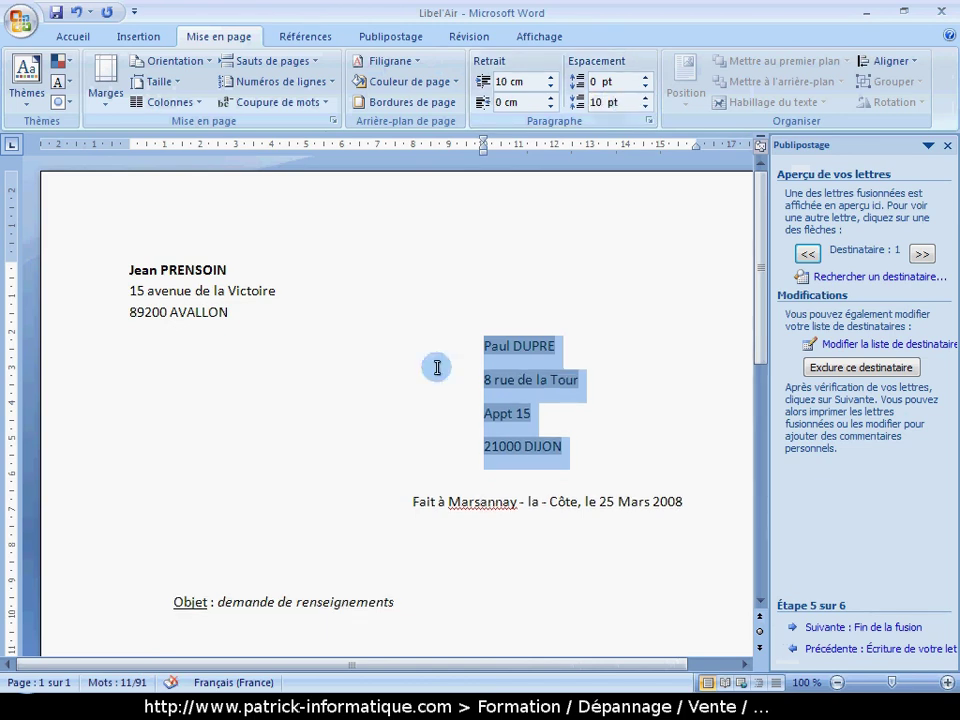
Reset the address block's paragraph spacing after to 0 pt and deselect the block.
left_click(645, 108)
left_click(645, 108)
left_click(645, 108)
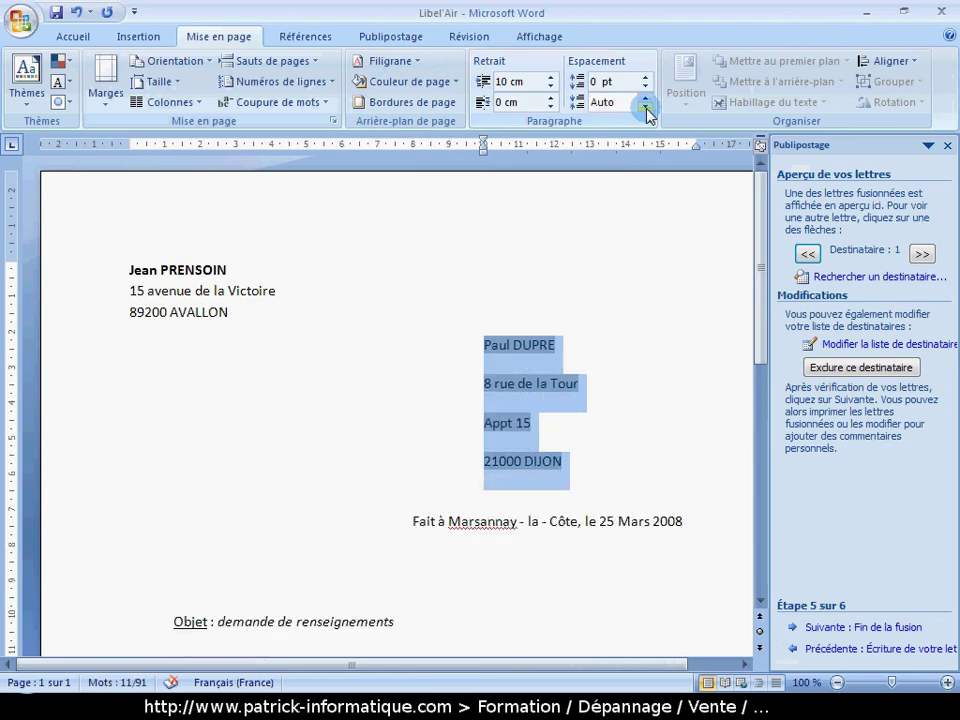
left_click(645, 97)
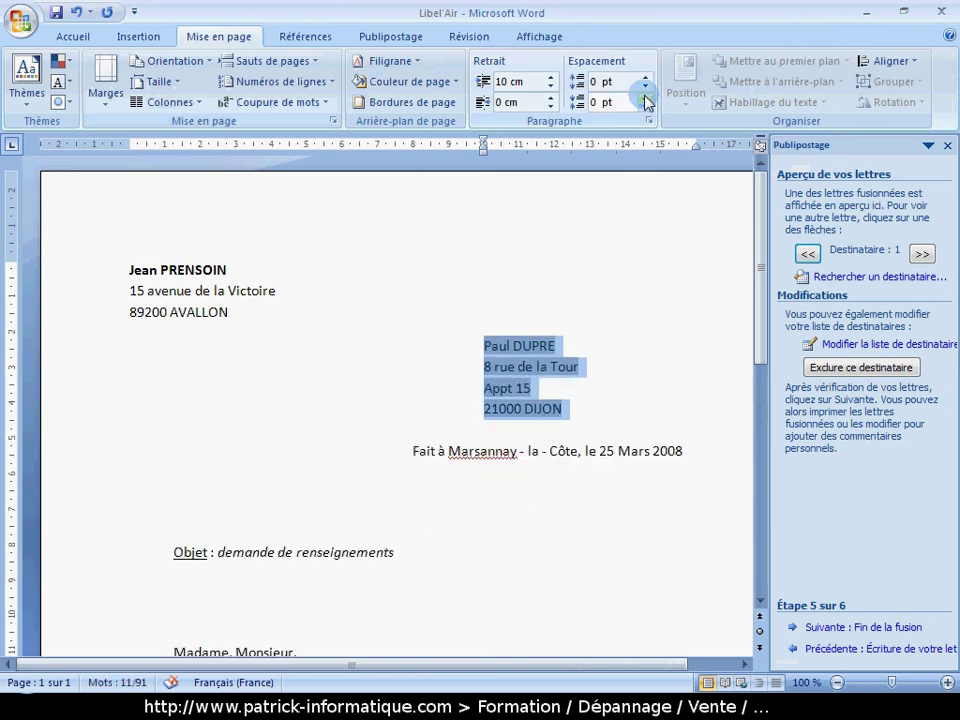
left_click(586, 410)
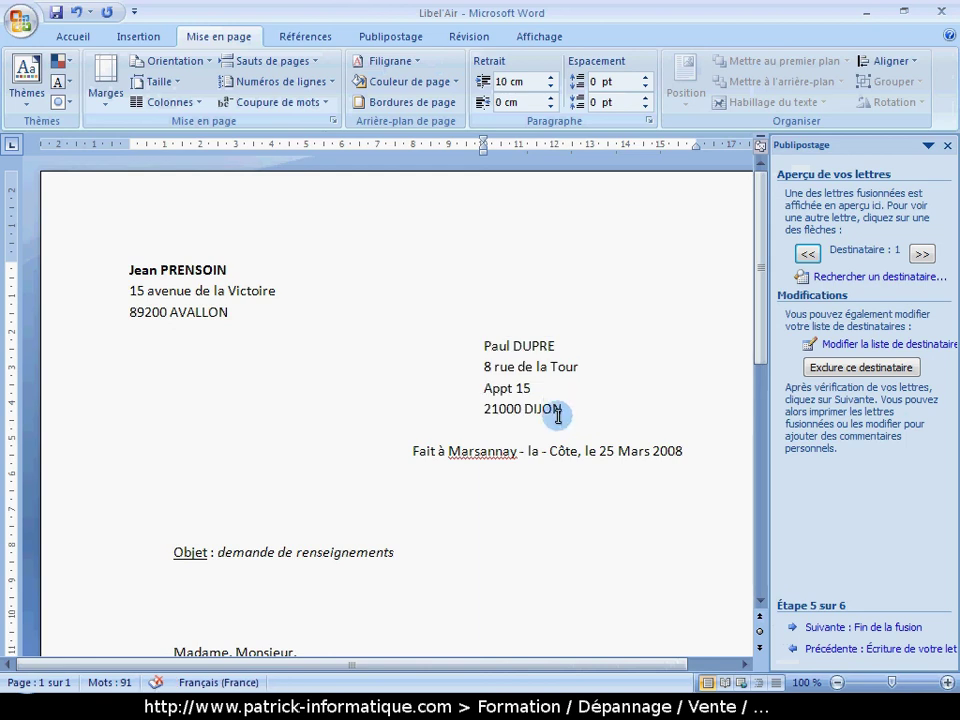
Browse forward and backward through the recipients' merged letters to check the address blocks, ending on the first recipient.
left_click(921, 255)
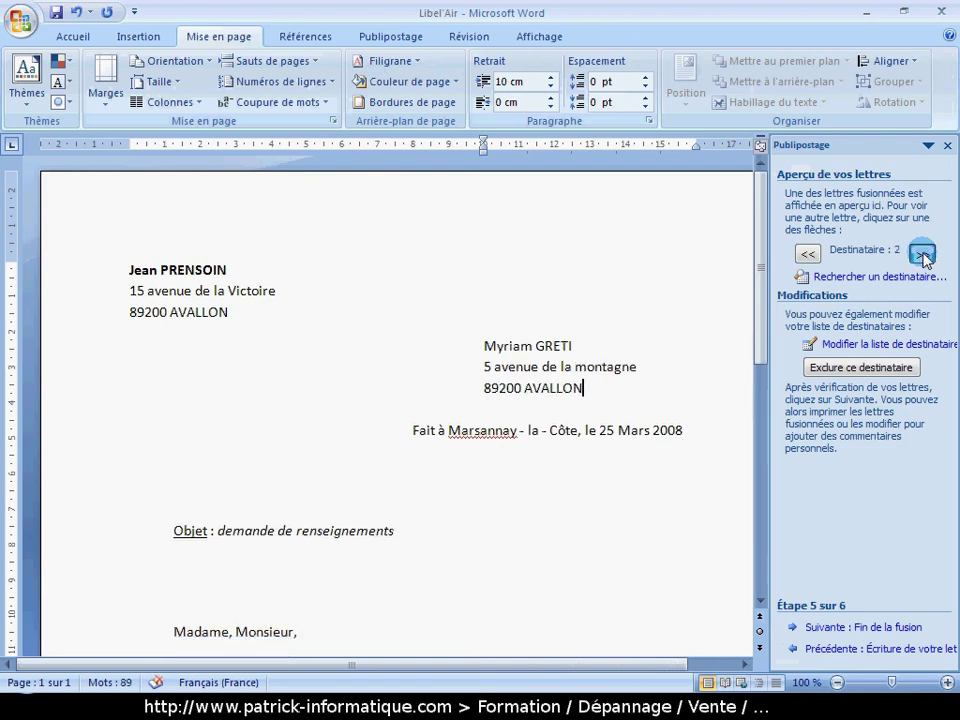
left_click(921, 255)
left_click(921, 255)
left_click(810, 255)
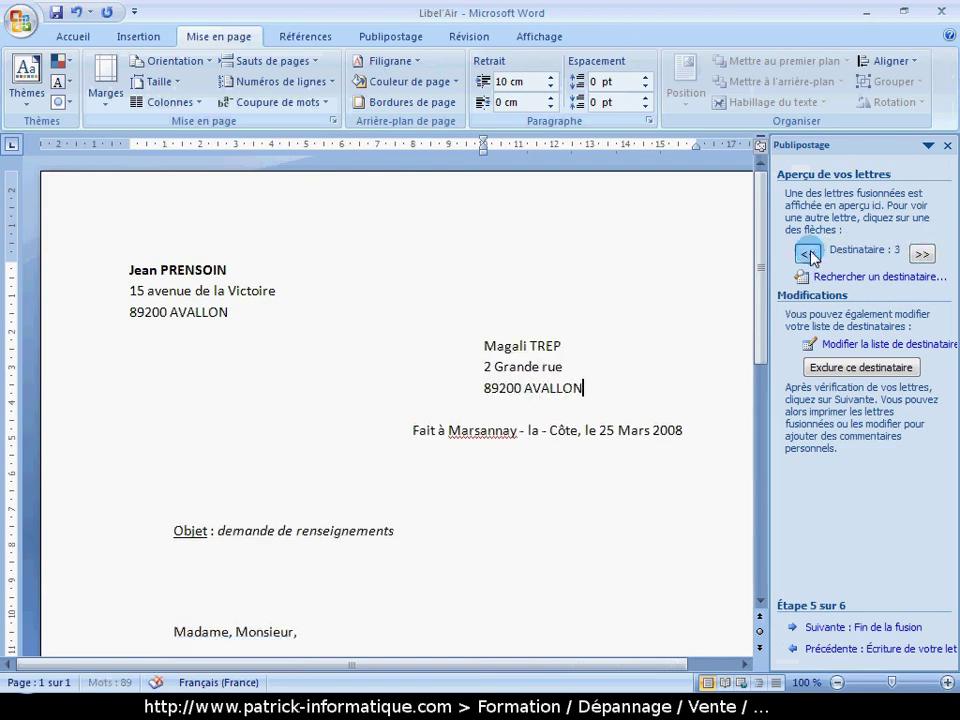
left_click(810, 255)
left_click(921, 255)
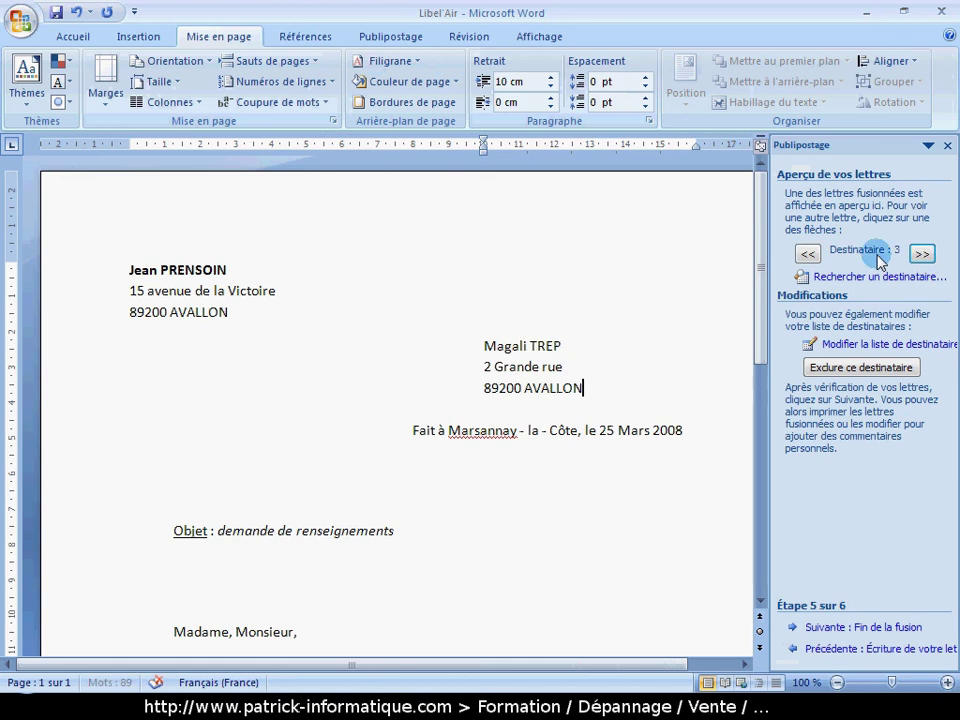
left_click(808, 254)
left_click(808, 254)
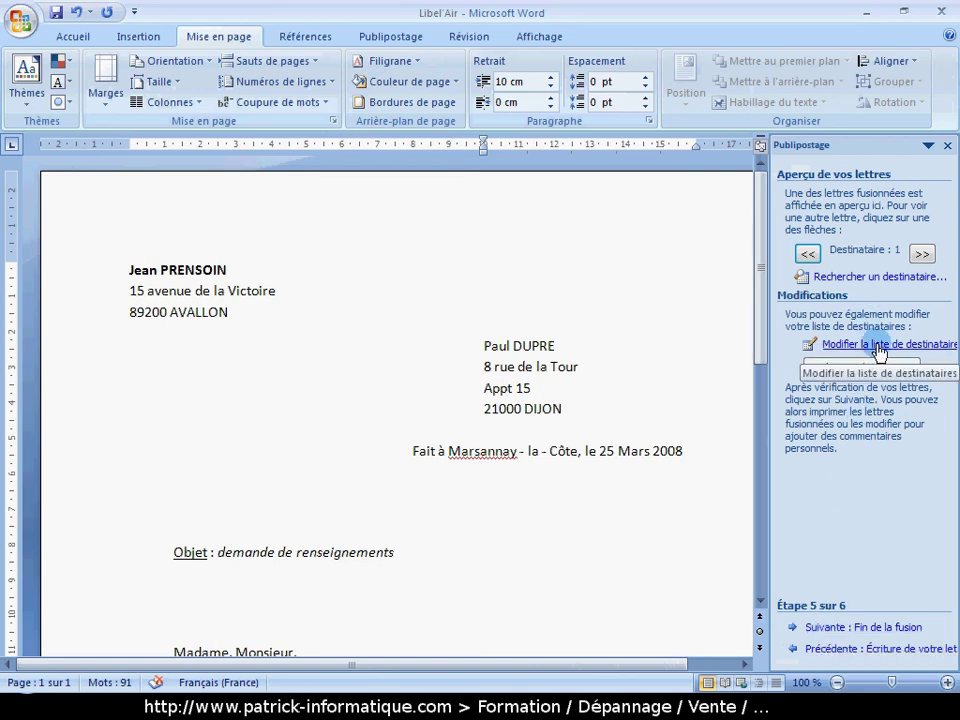
Advance to the end-of-merge stage, examine the print choices Tous, Enregistrement en cours and De/À, and cancel printing.
left_click(868, 632)
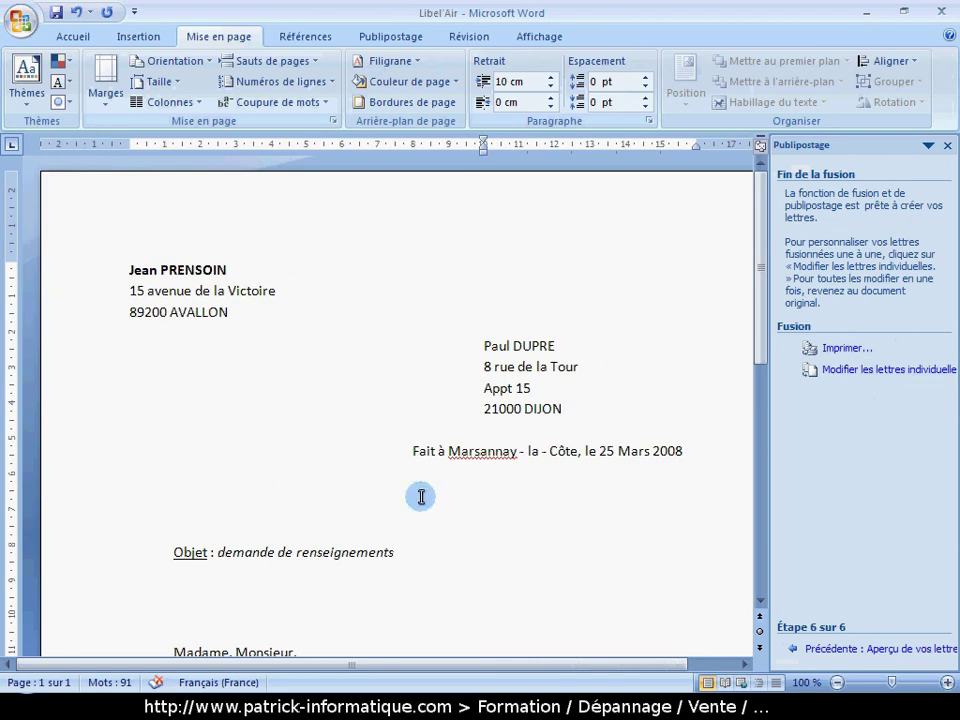
left_click(852, 352)
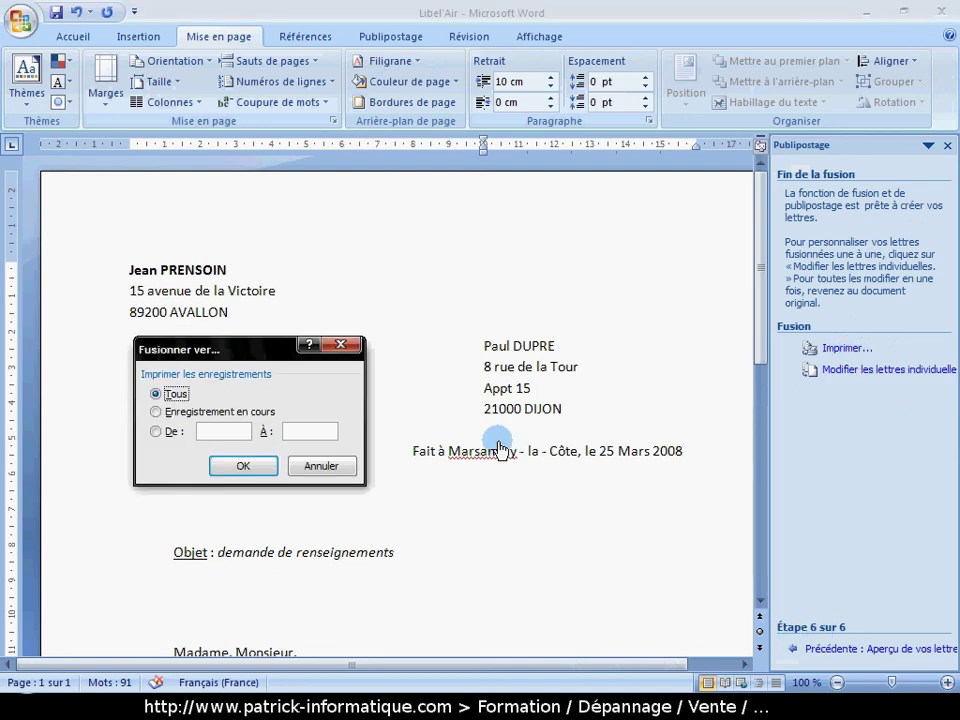
left_click_drag(212, 355, 383, 328)
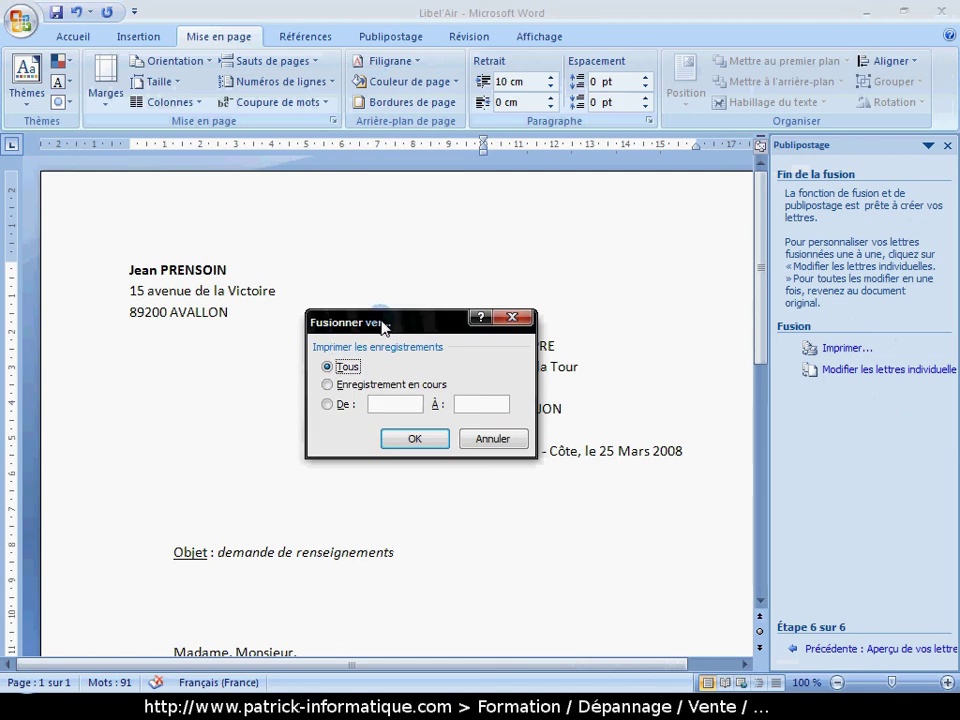
left_click(327, 367)
left_click_drag(395, 328, 245, 342)
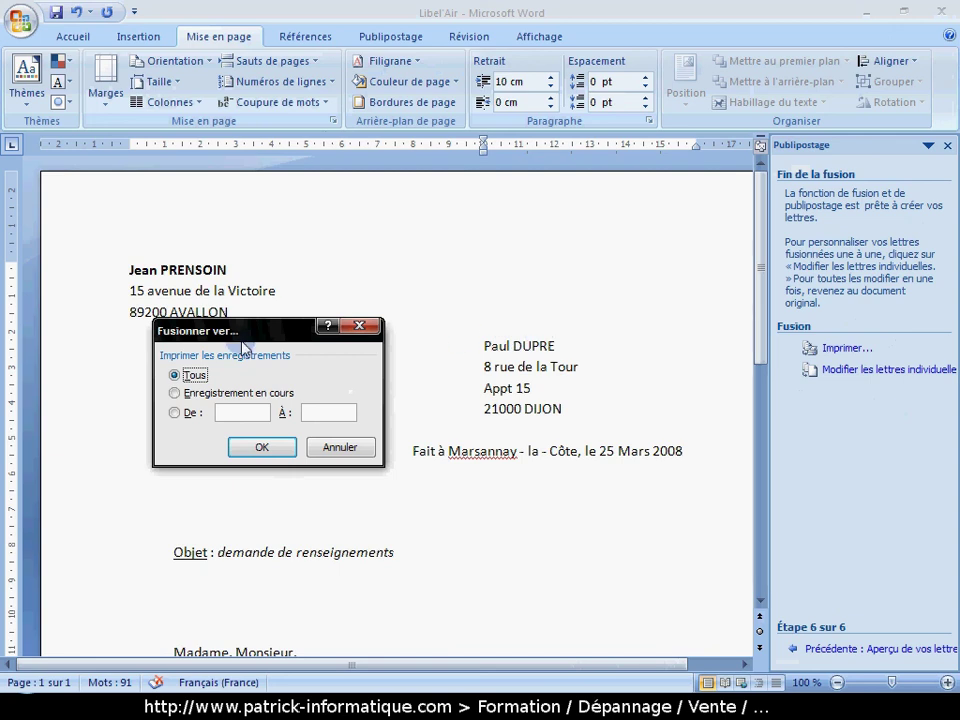
left_click(176, 393)
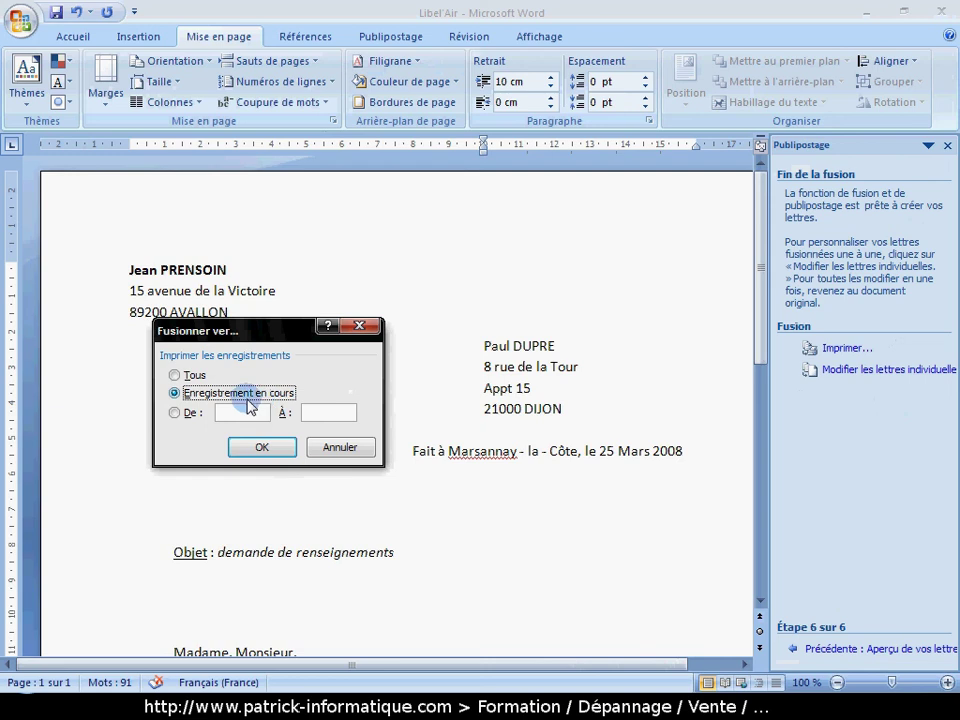
left_click(175, 414)
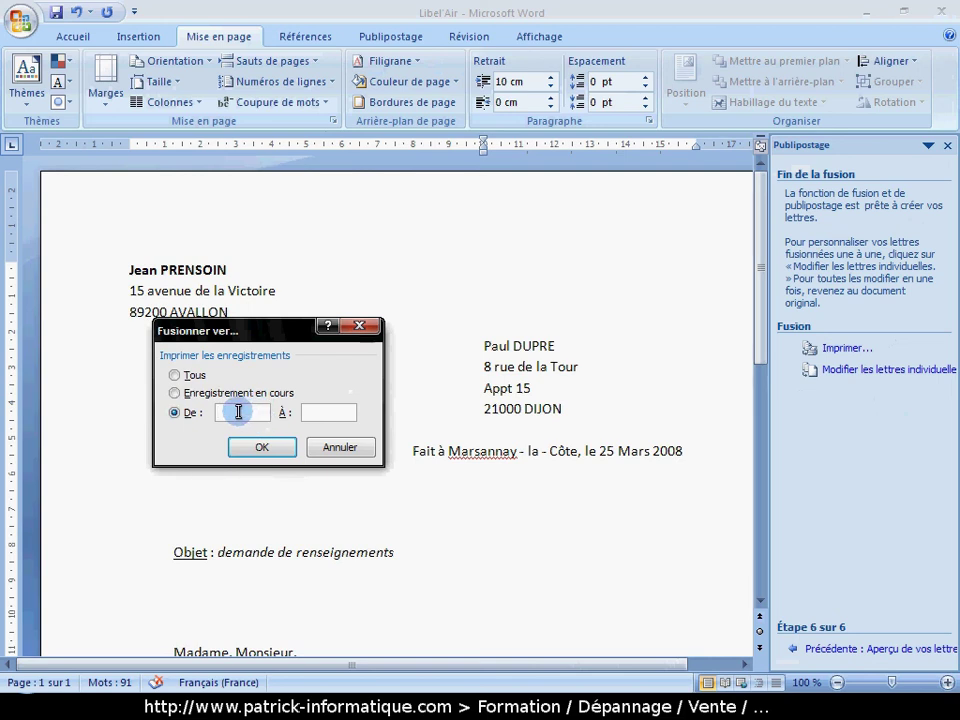
left_click(339, 449)
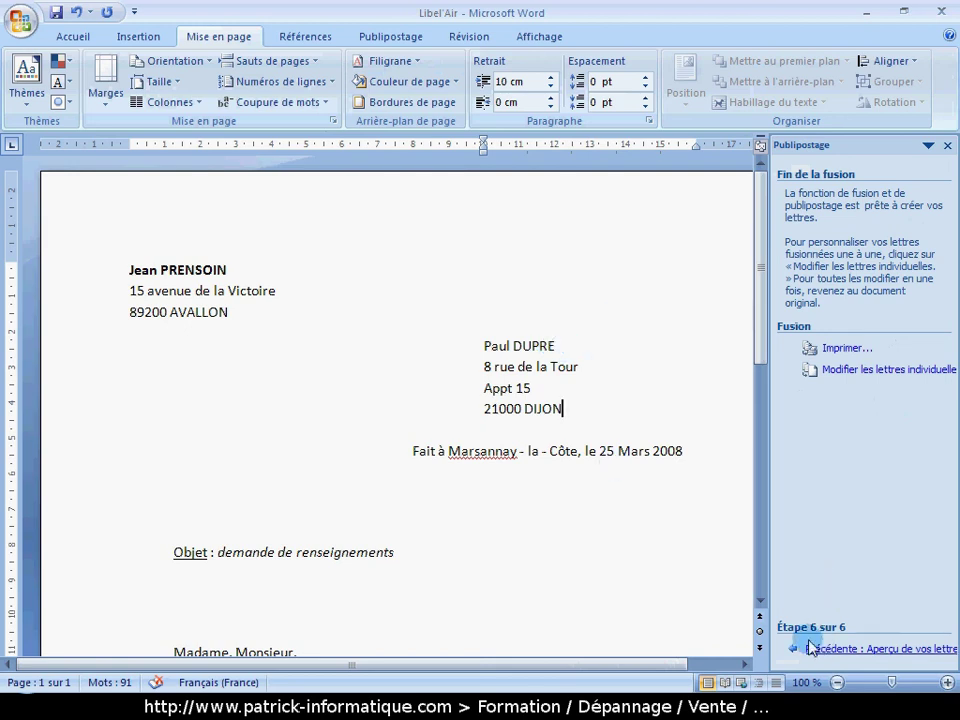
Return to the letter preview stage and view the next recipient's letter before coming back to the first.
left_click(800, 648)
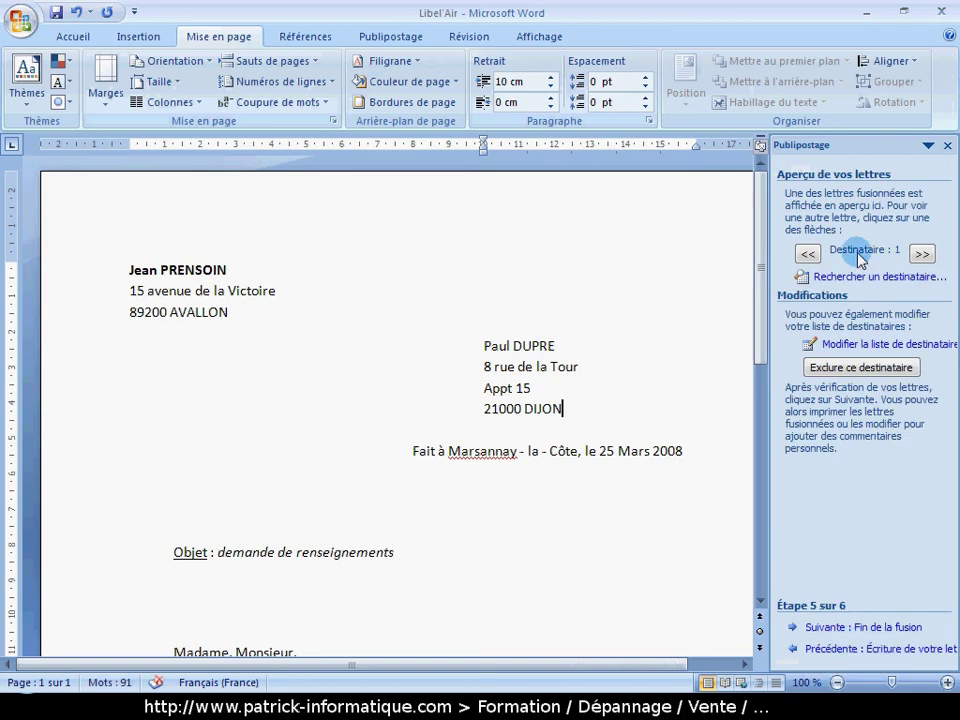
left_click(921, 253)
left_click(809, 254)
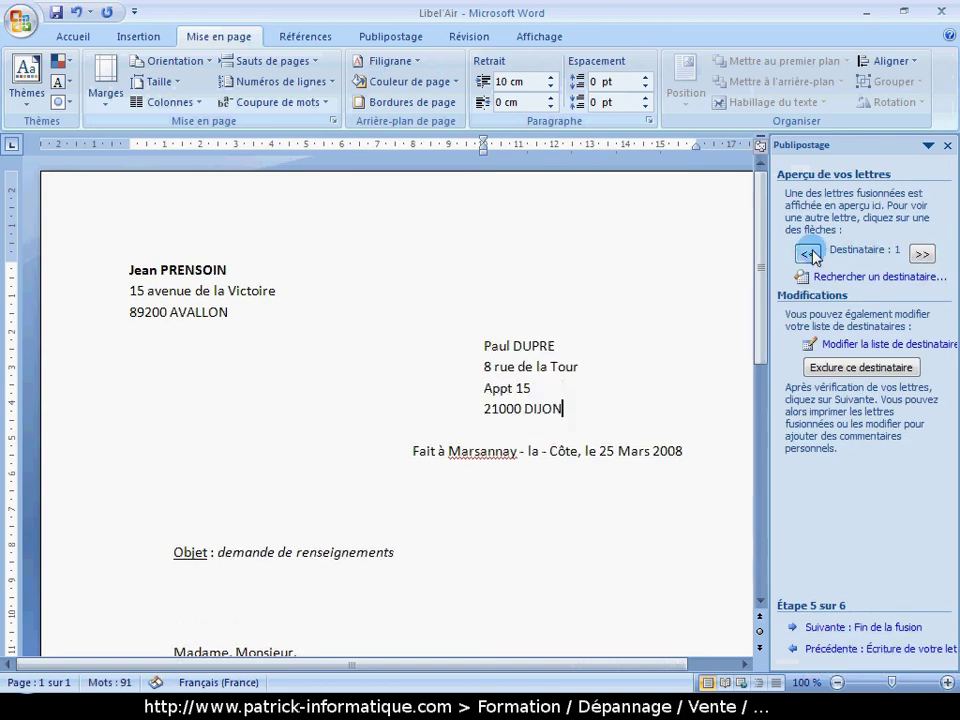
Bold the surname in the first recipient's previewed address block and view the next recipient's letter to check the formatting.
double_click(545, 345)
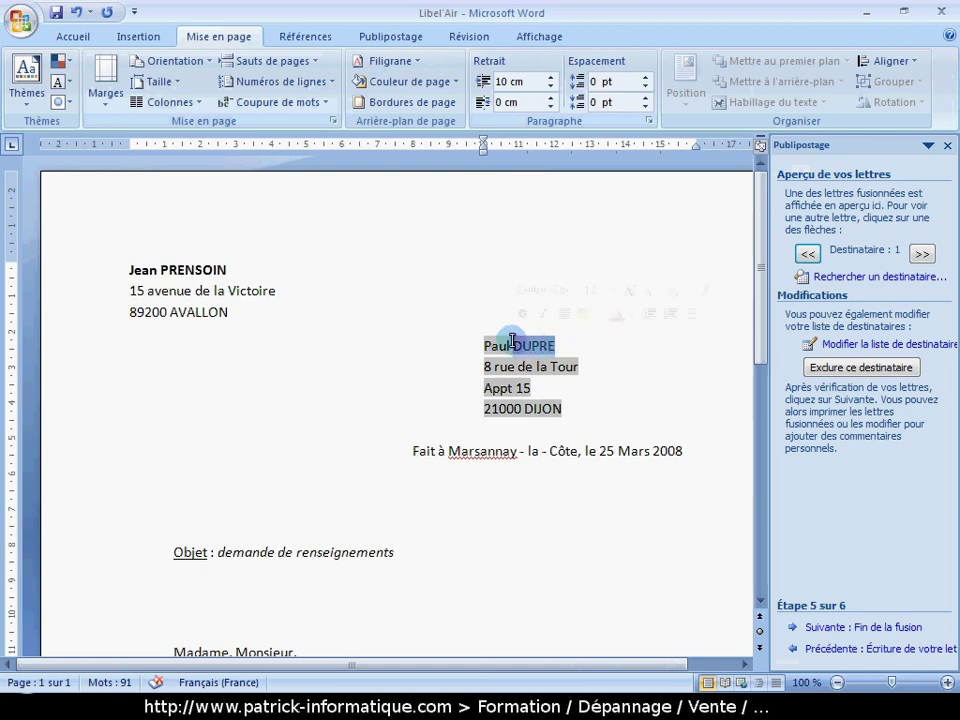
left_click(68, 38)
left_click(112, 96)
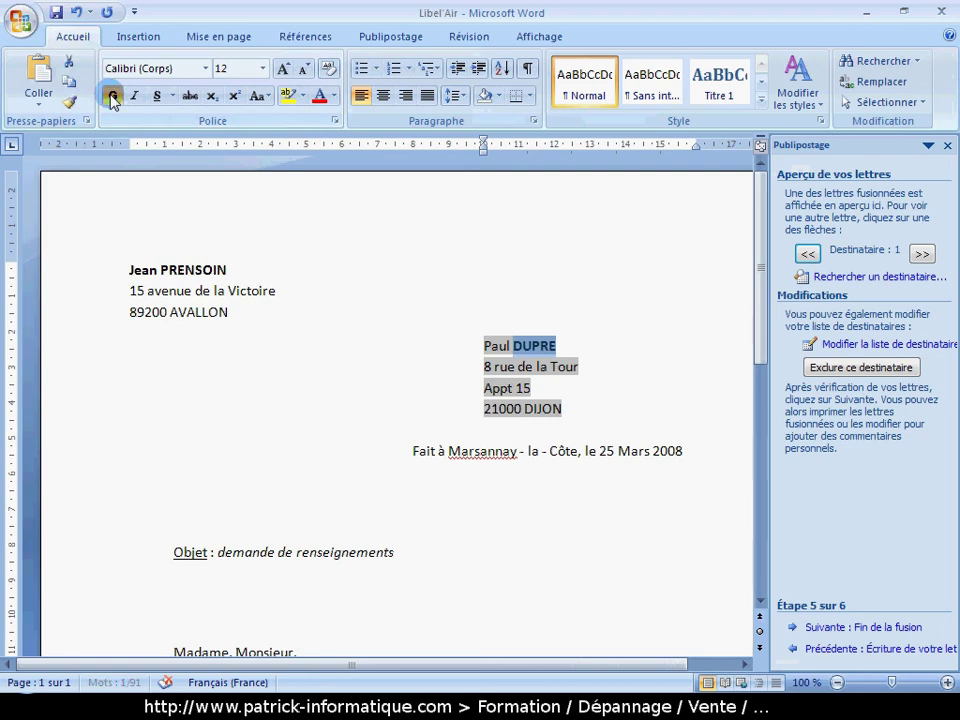
left_click(610, 386)
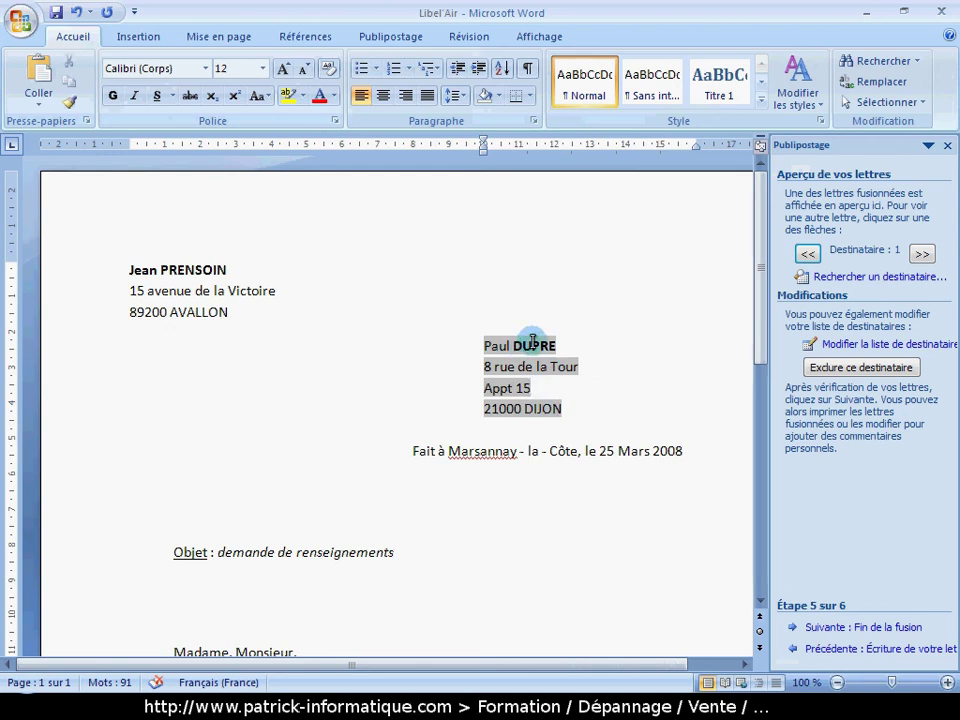
left_click(922, 256)
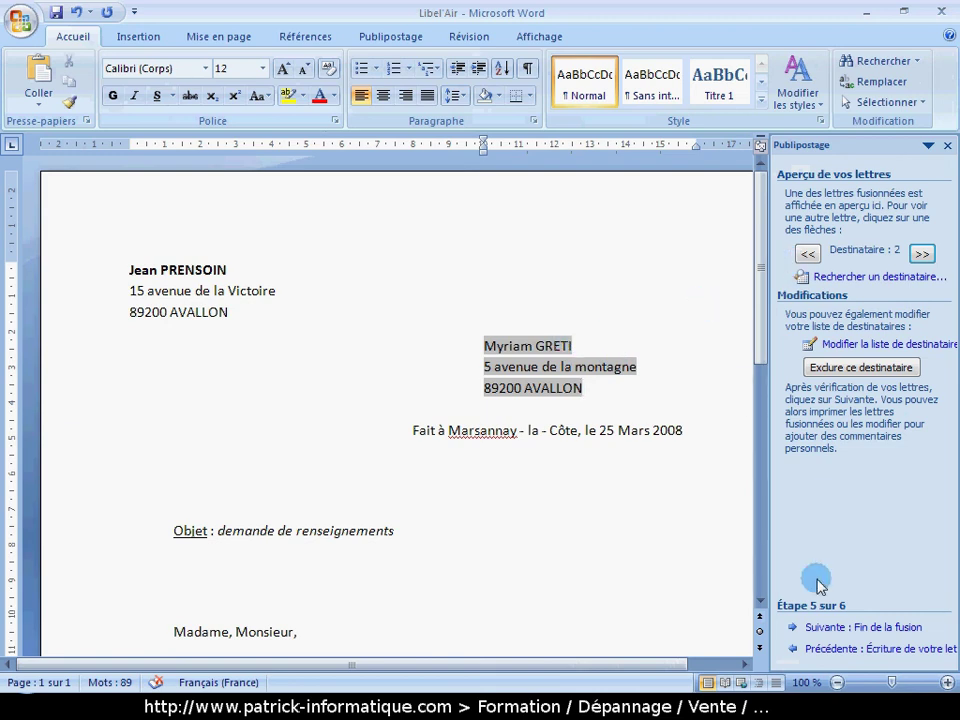
Return to the letter-writing stage of the merge and delete the BlocAdresse field from the letter.
left_click(827, 650)
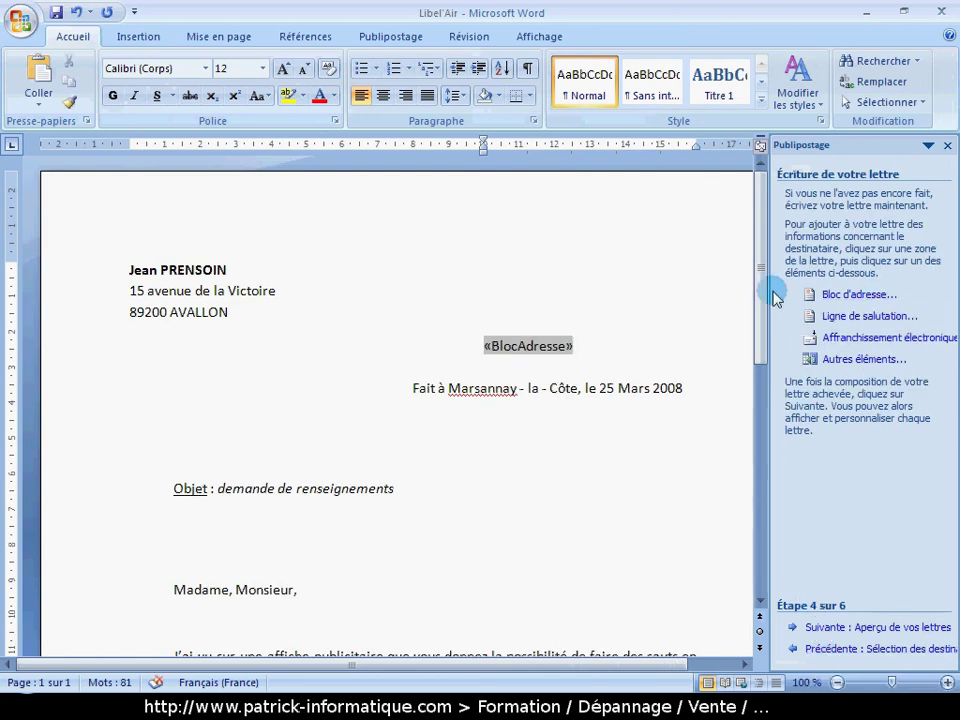
left_click(585, 344)
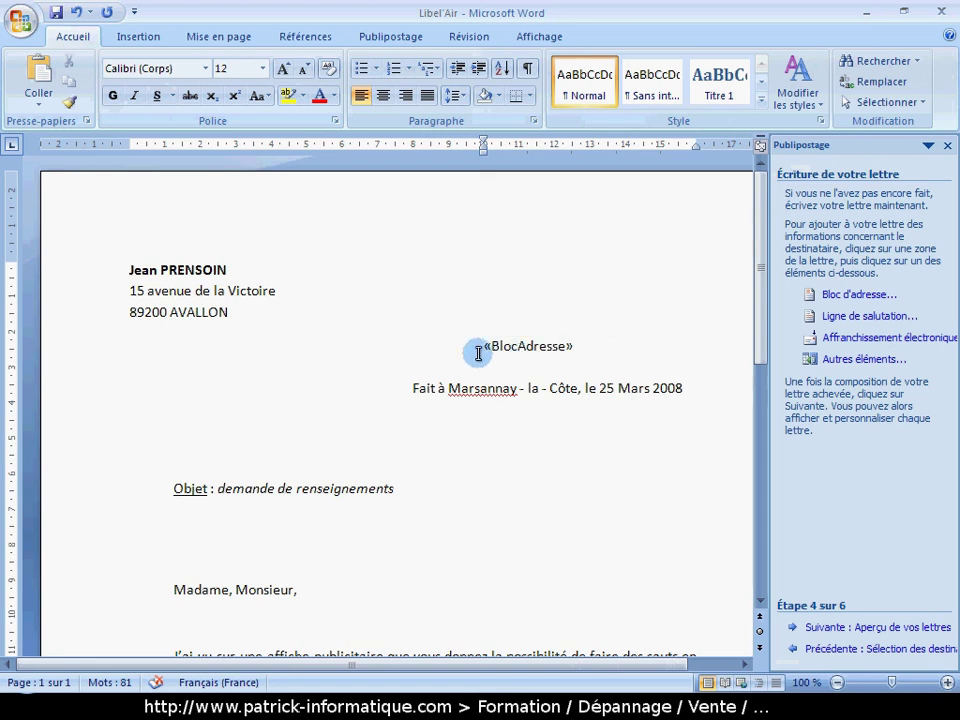
double_click(583, 348)
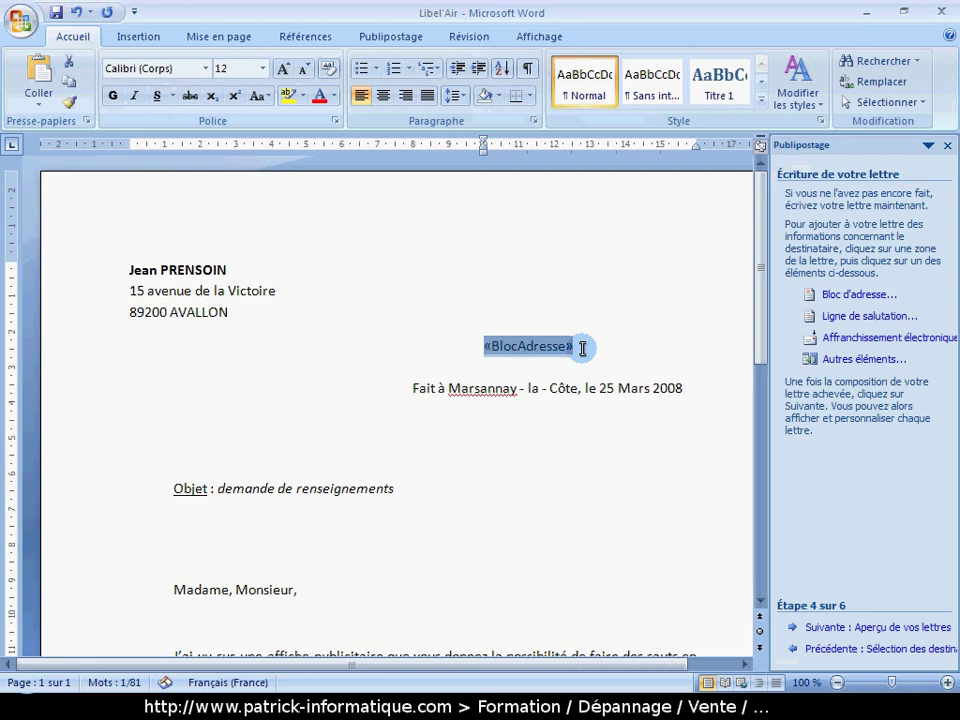
key("Delete")
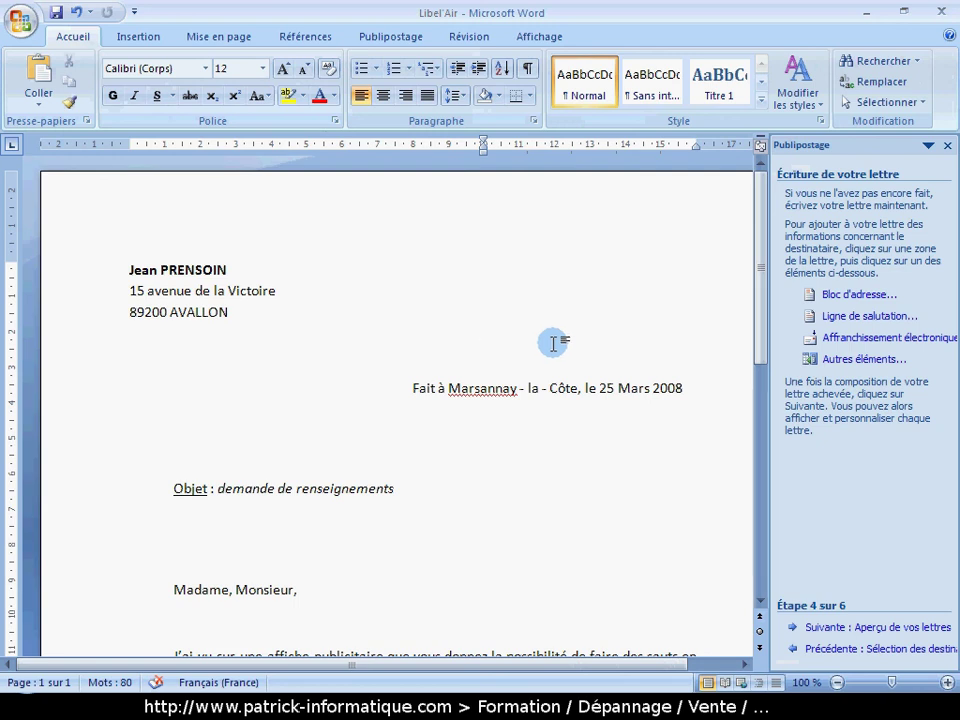
Insert the Prénom and Nom merge fields on the empty recipient address line, separated by a space.
left_click(388, 40)
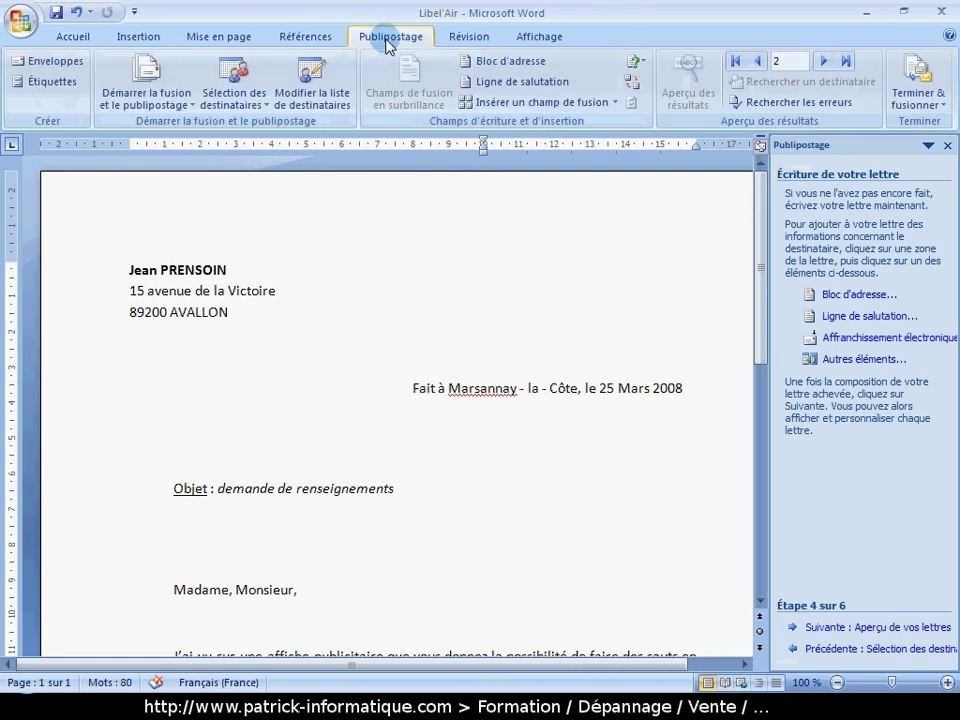
left_click(471, 341)
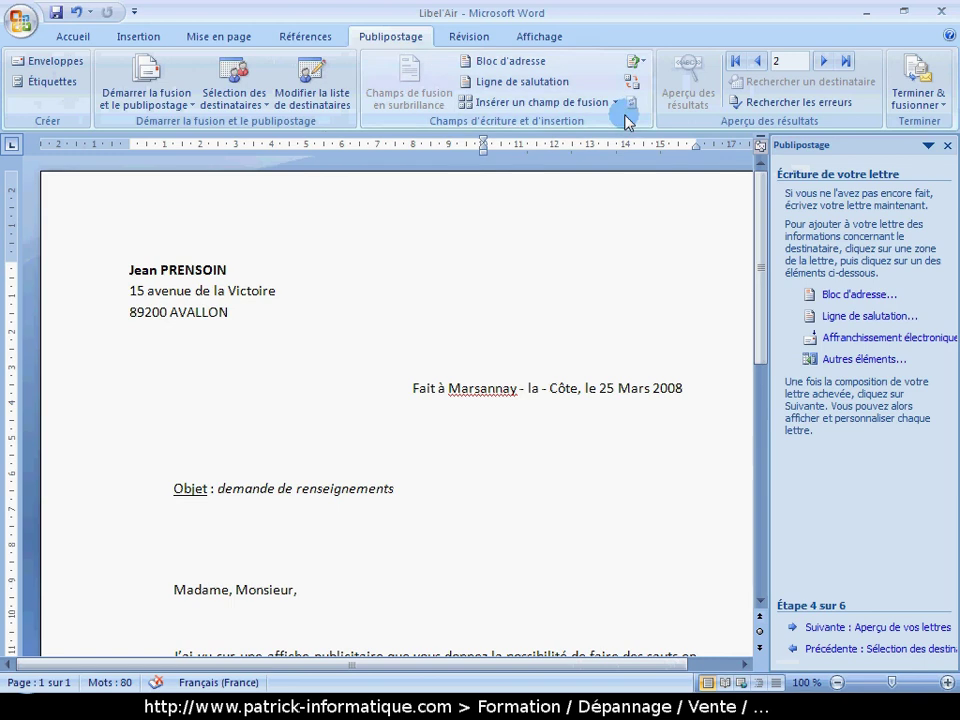
left_click(570, 104)
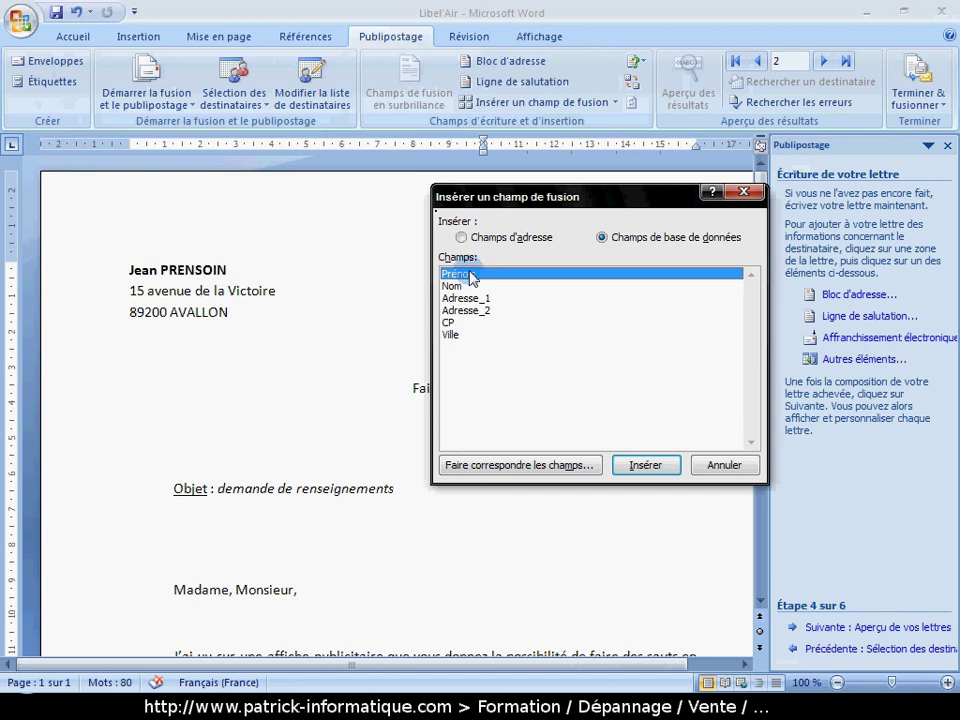
left_click(666, 472)
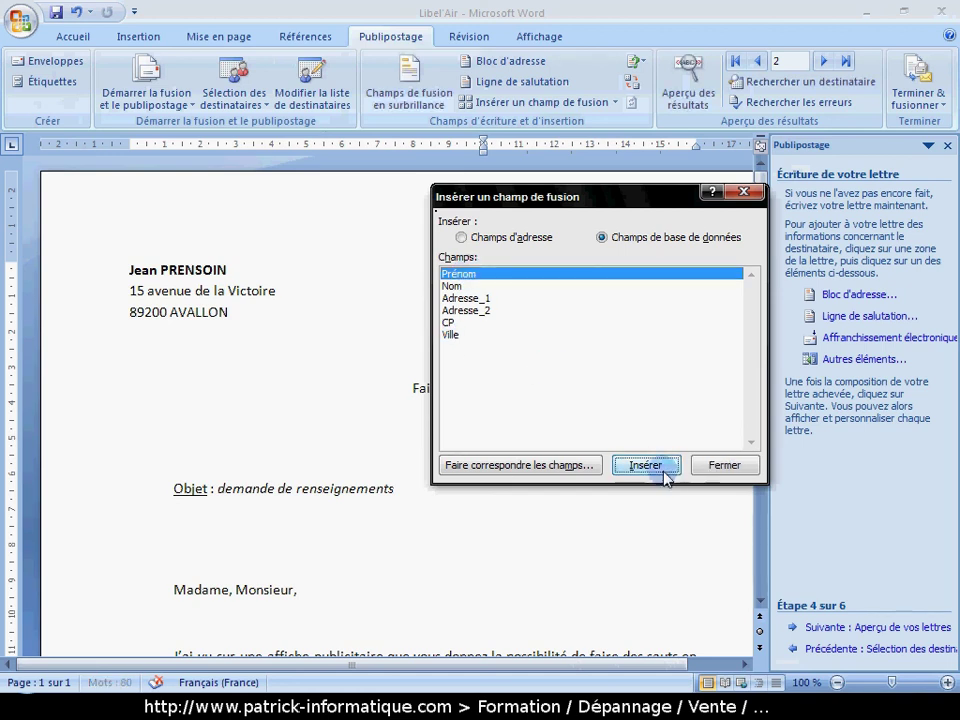
left_click(455, 289)
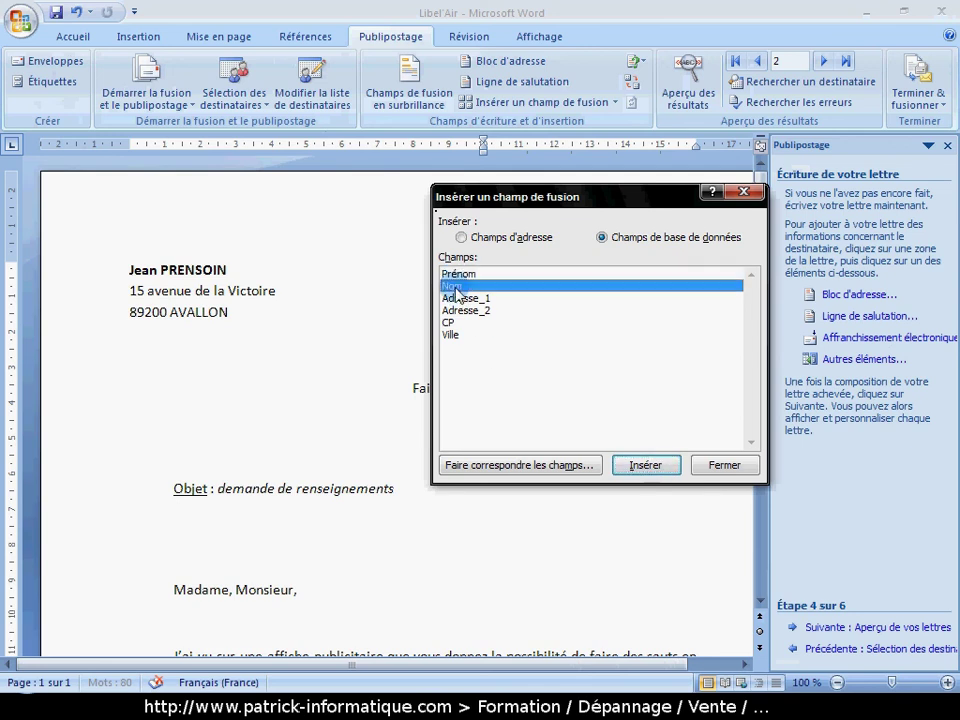
left_click(636, 462)
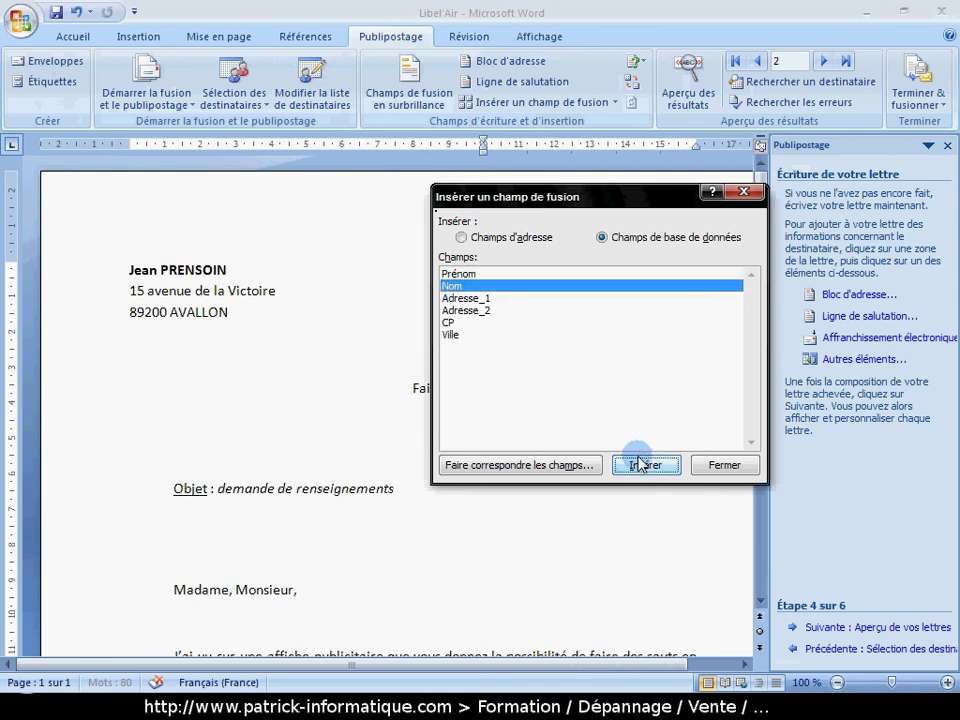
left_click(720, 464)
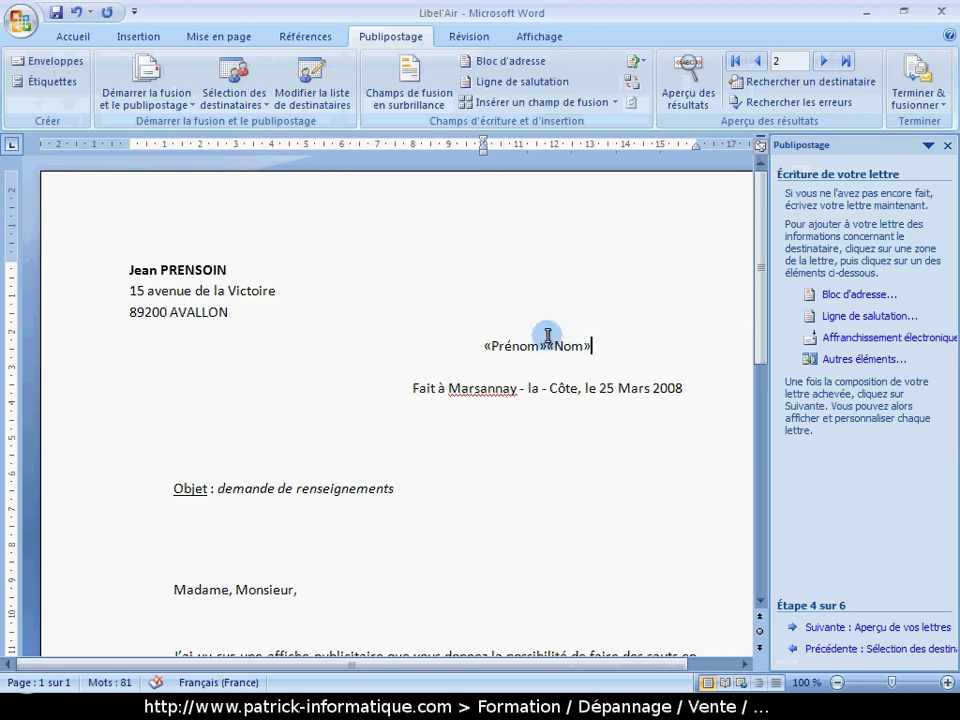
left_click(489, 345)
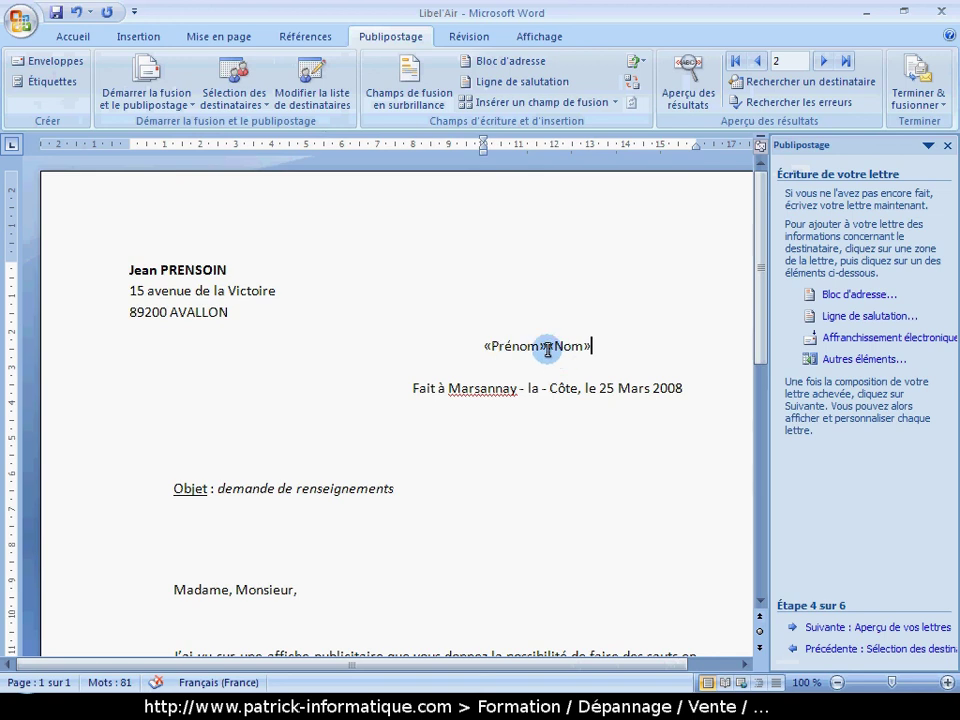
left_click(547, 345)
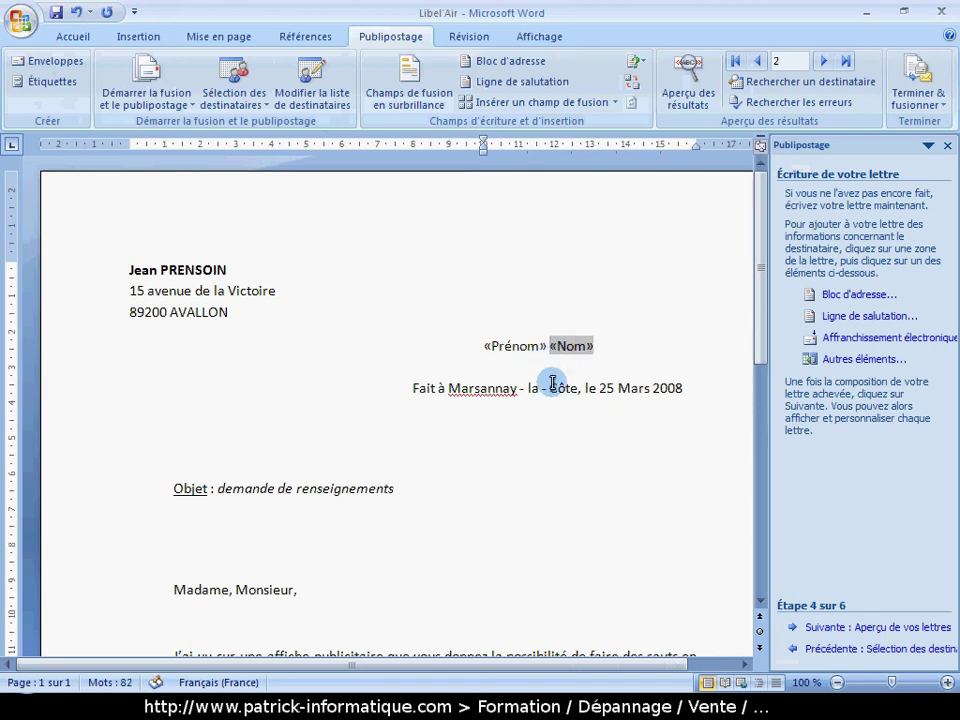
Insert the Adresse_1 merge field on a new line below Prénom and Nom.
left_click(604, 348)
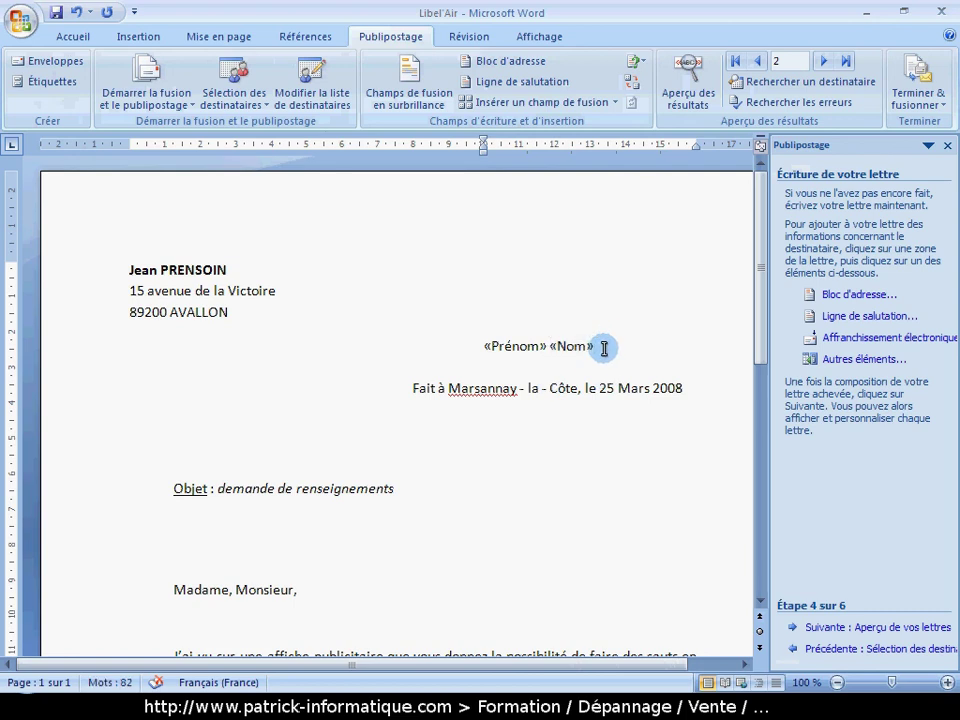
key("Return")
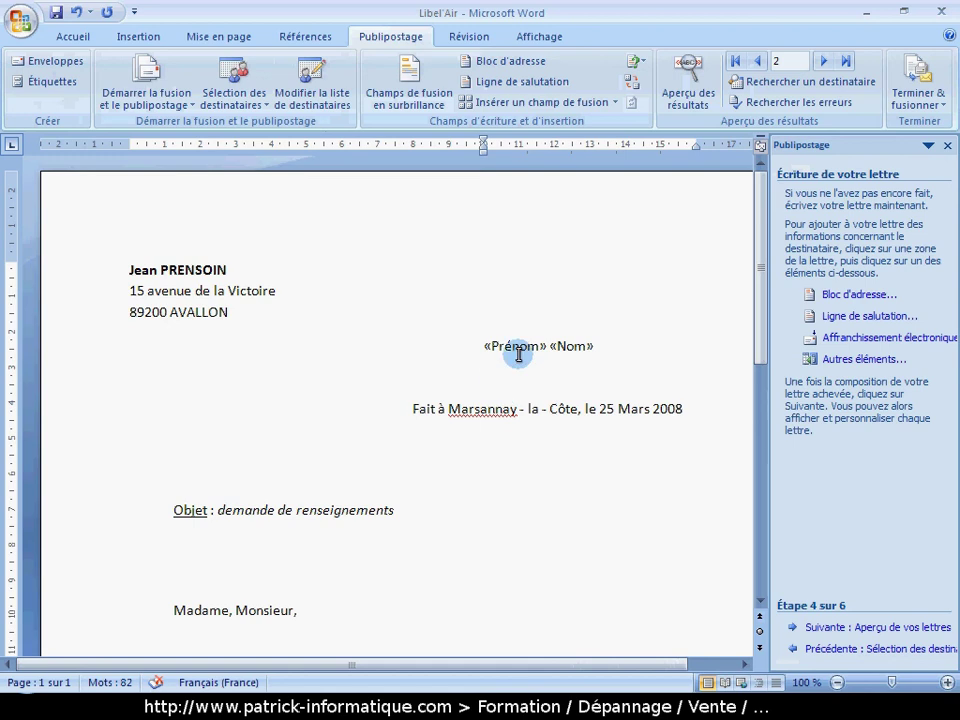
left_click(519, 103)
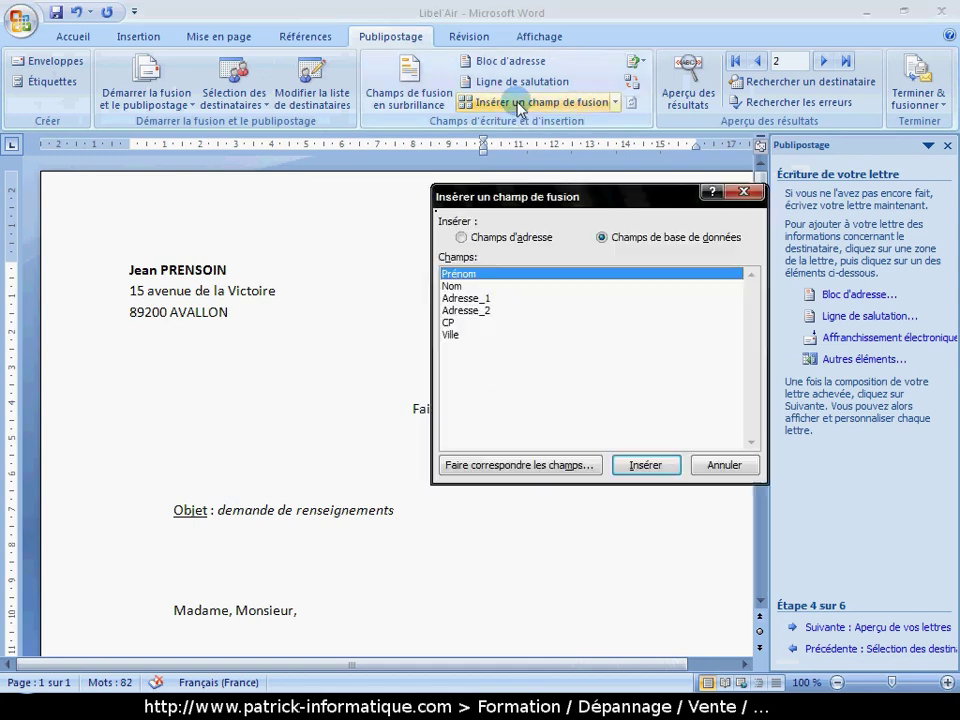
left_click(481, 300)
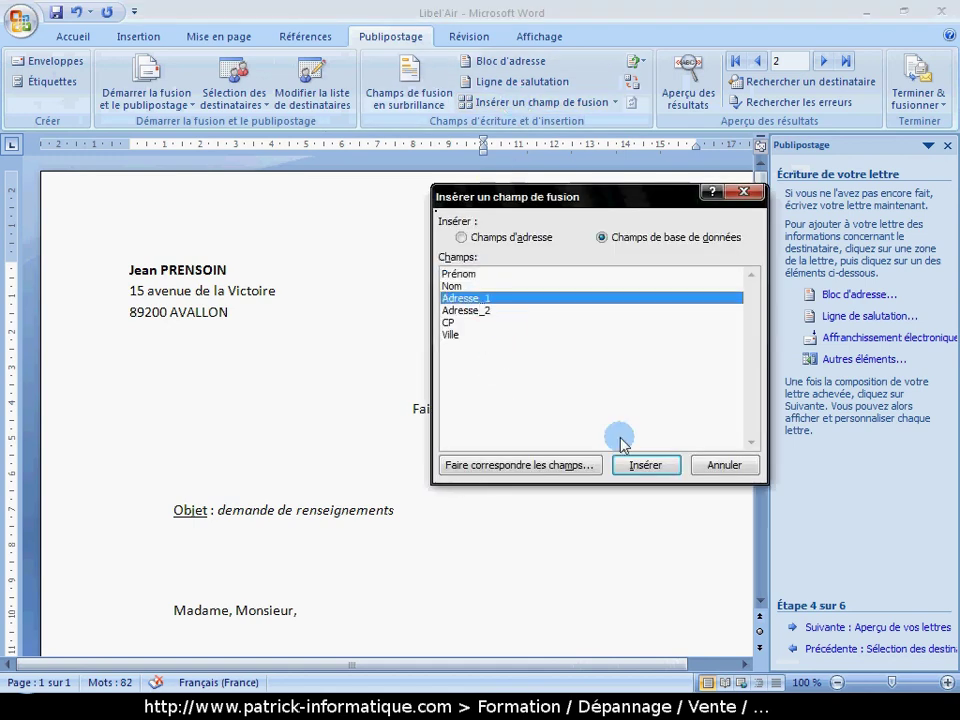
left_click(647, 465)
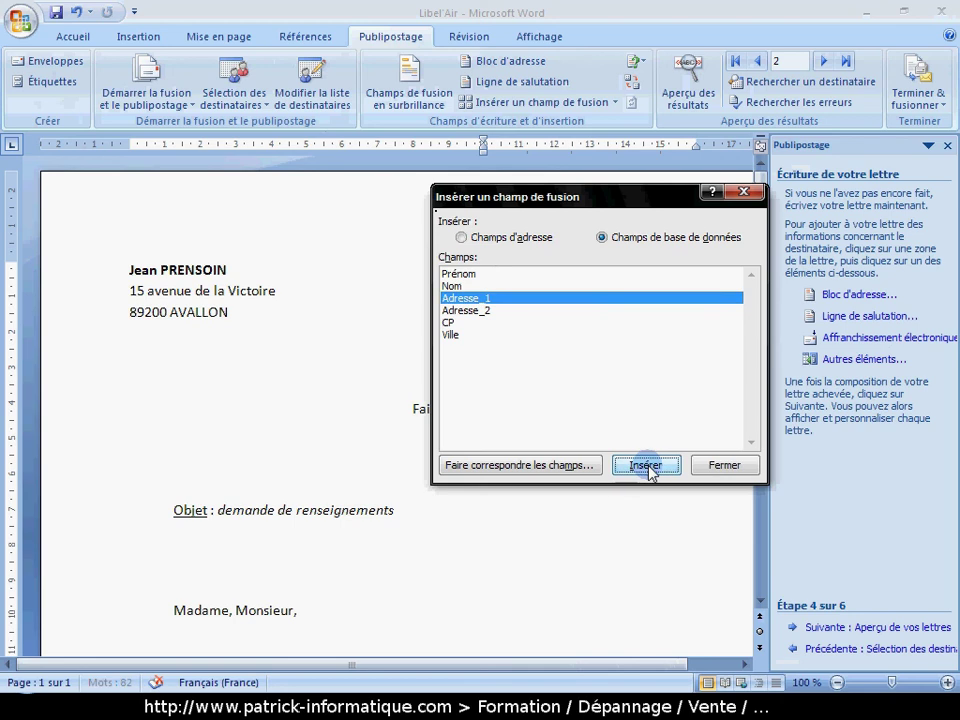
left_click(707, 470)
Insert the Adresse_2, CP and Ville merge fields on a new line below Adresse_1.
key("Return")
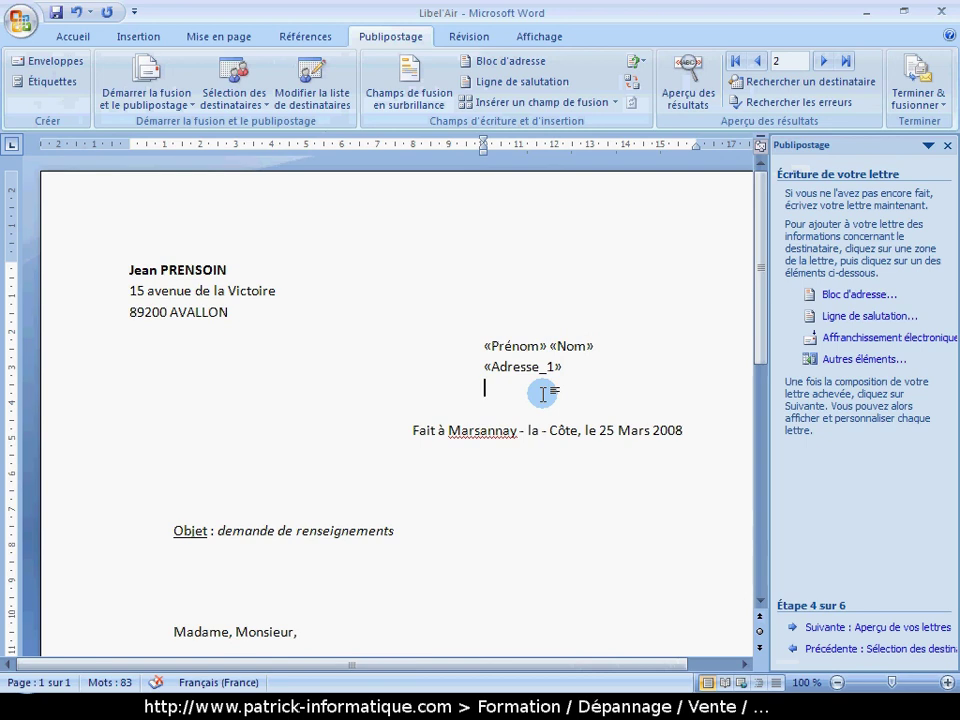
left_click(507, 104)
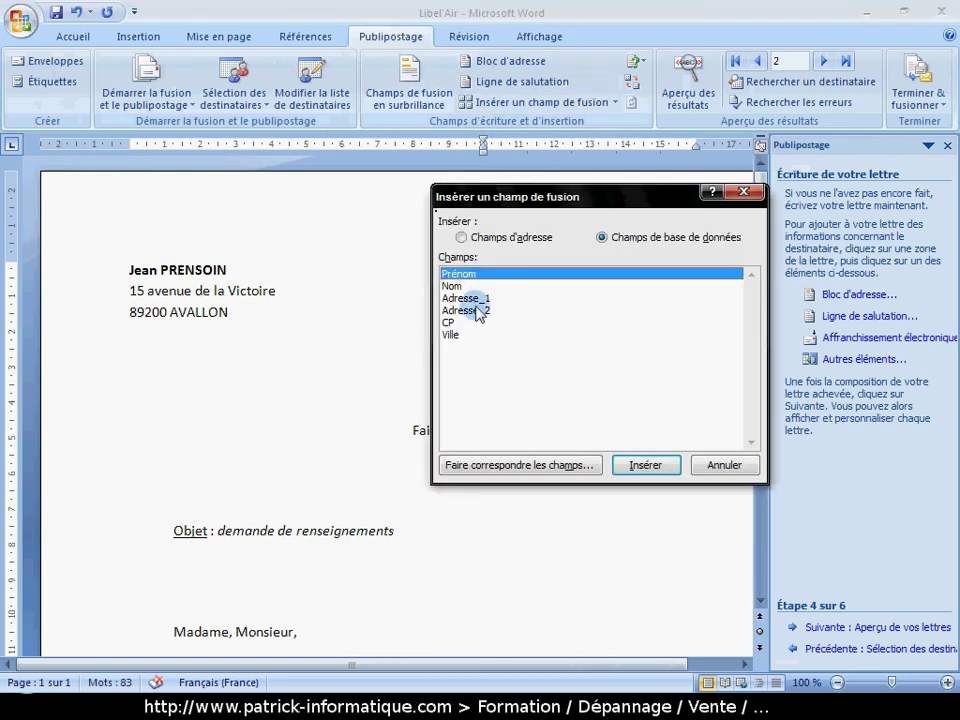
left_click(476, 312)
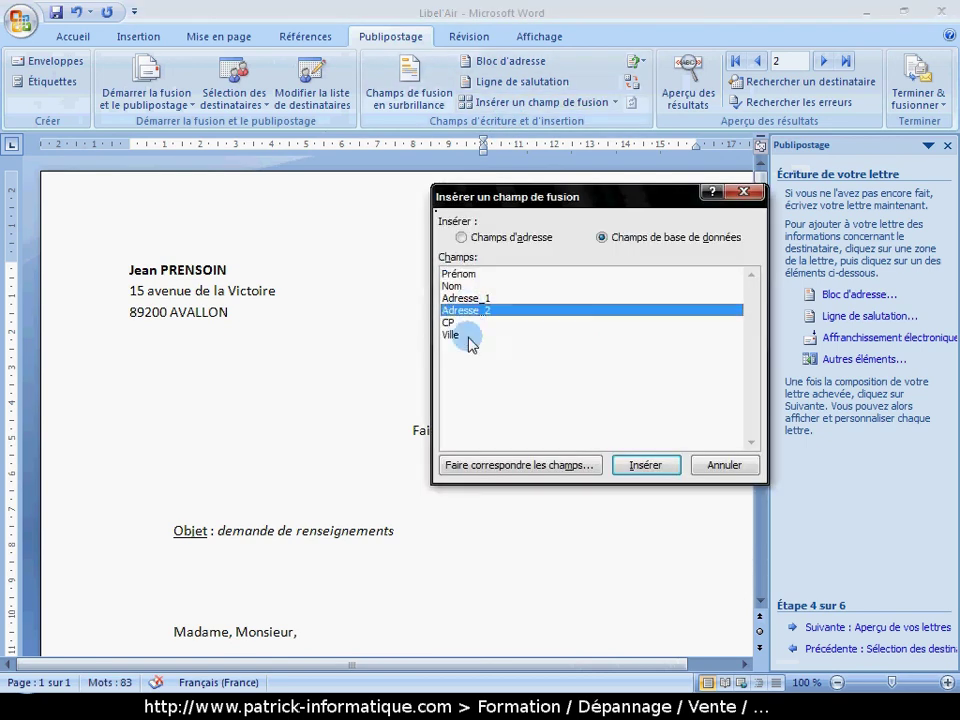
left_click(643, 468)
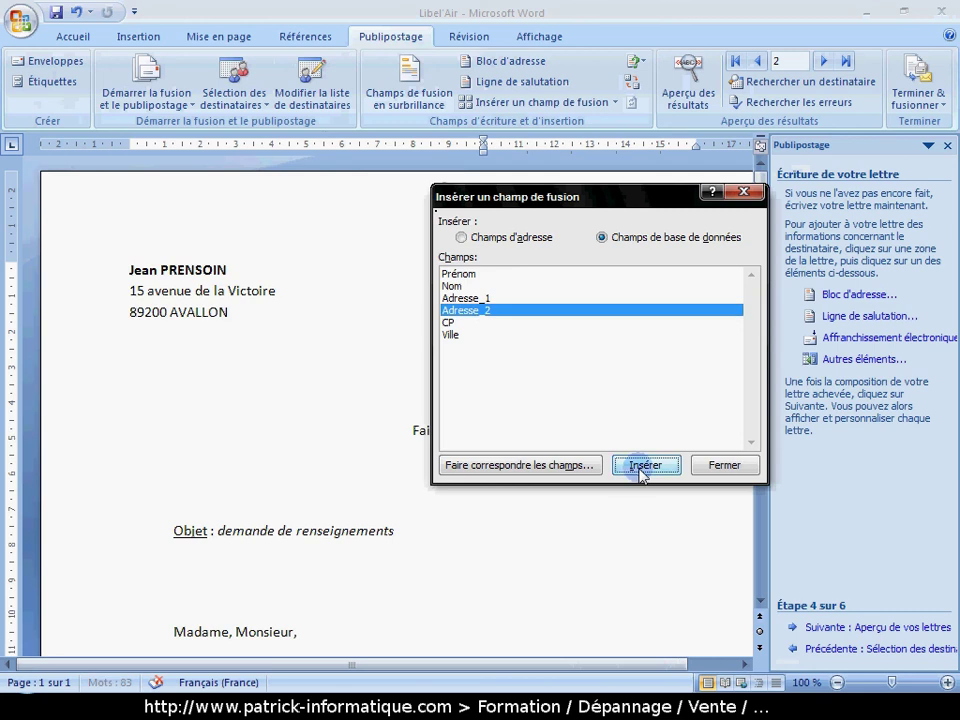
left_click(449, 323)
left_click(648, 468)
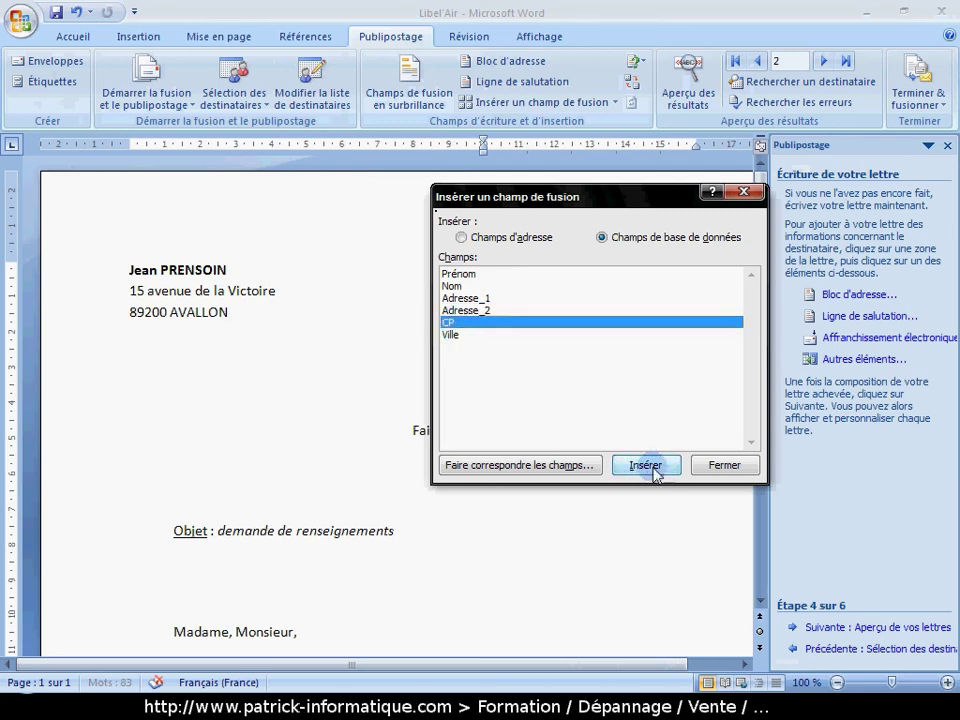
left_click(451, 336)
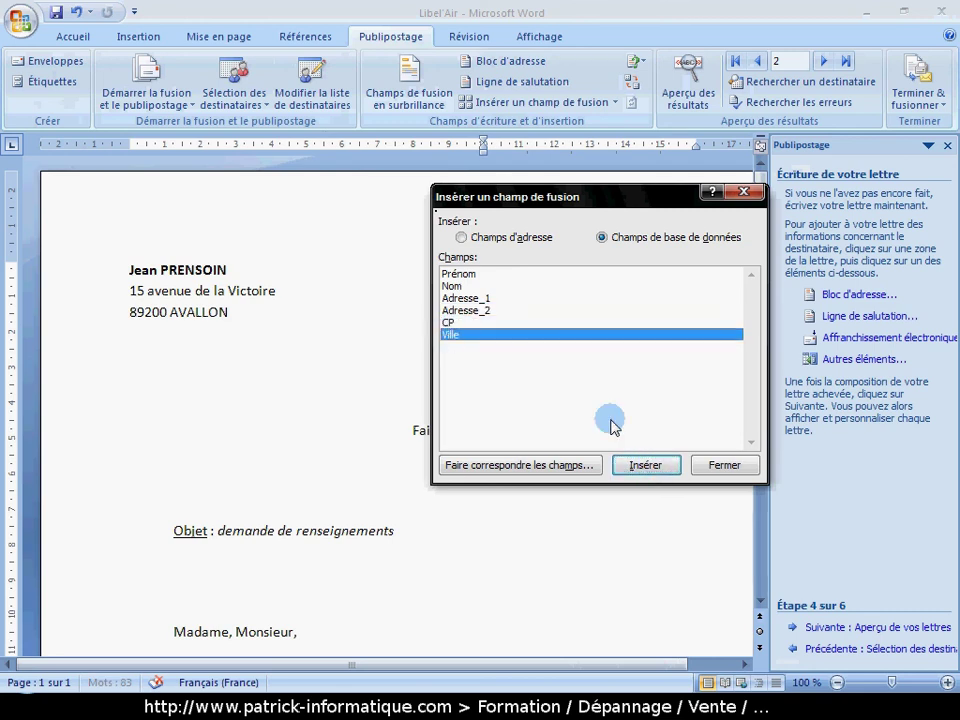
left_click(724, 466)
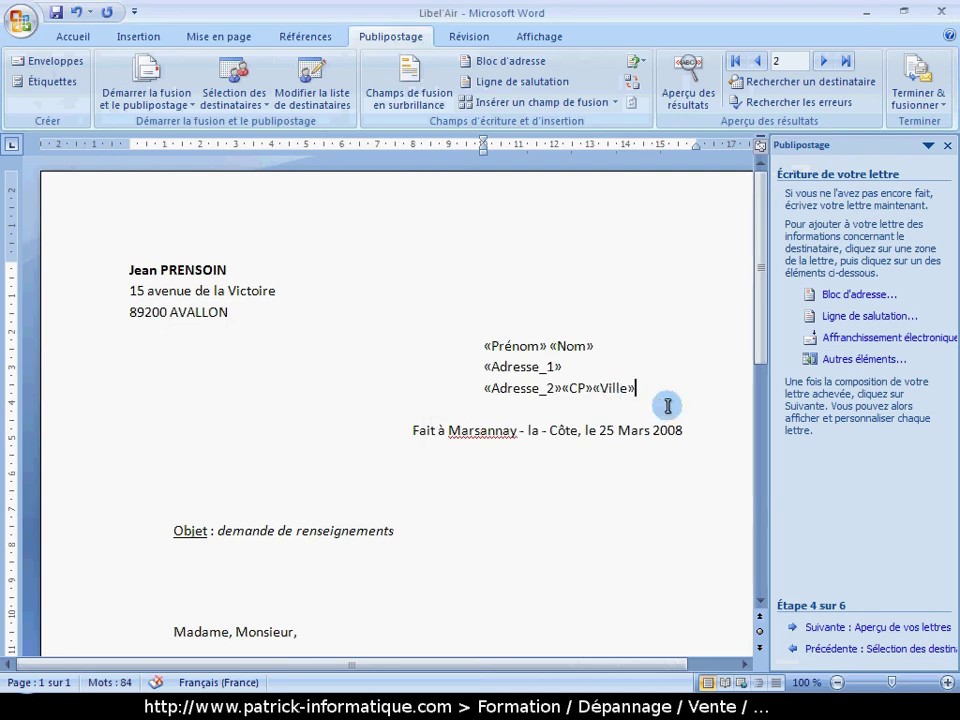
Move the CP and Ville fields to their own line below Adresse_2 and separate them with a space.
left_click(558, 387)
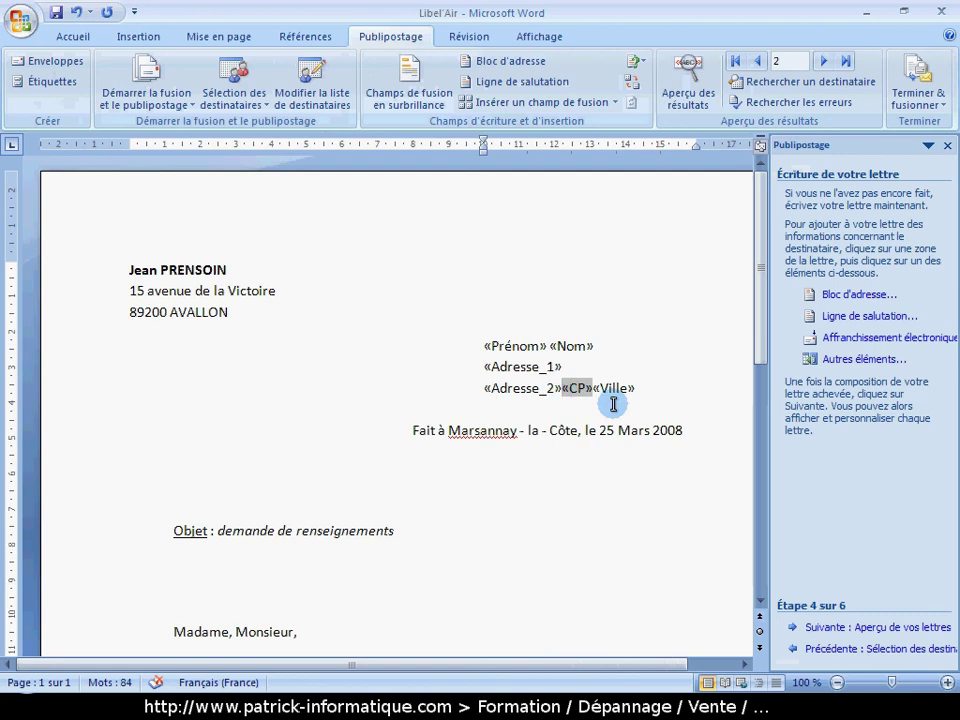
key("Return")
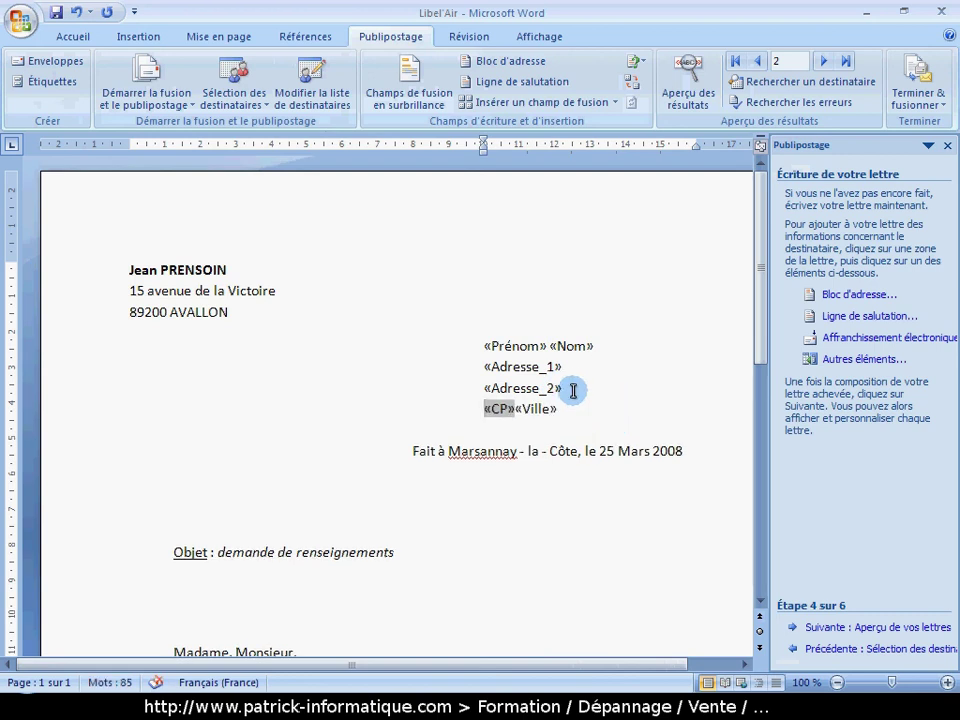
left_click(517, 408)
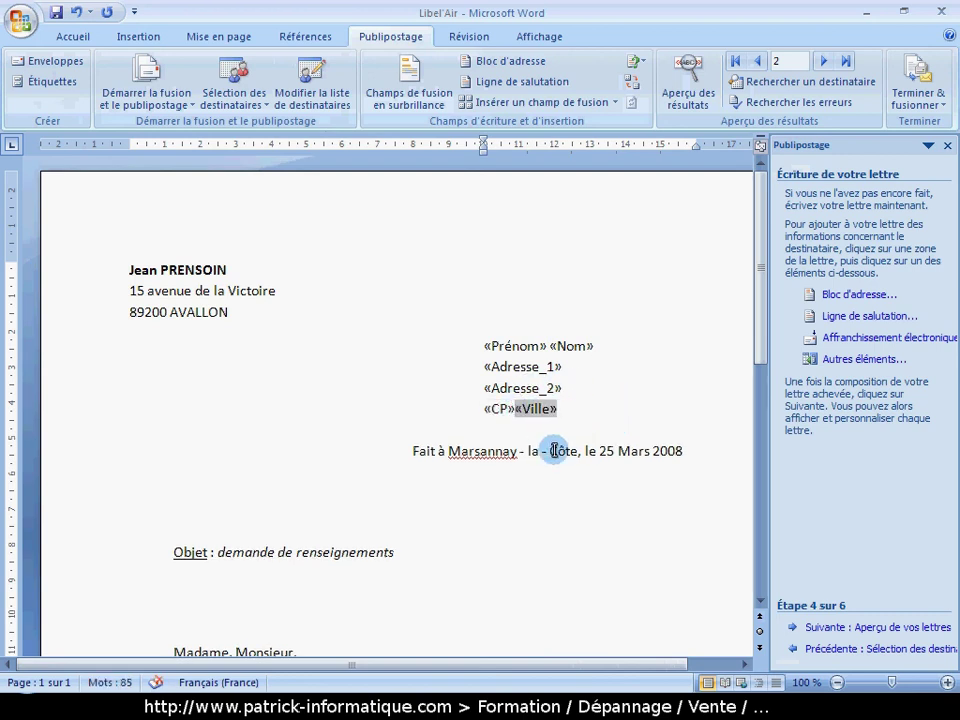
left_click(579, 406)
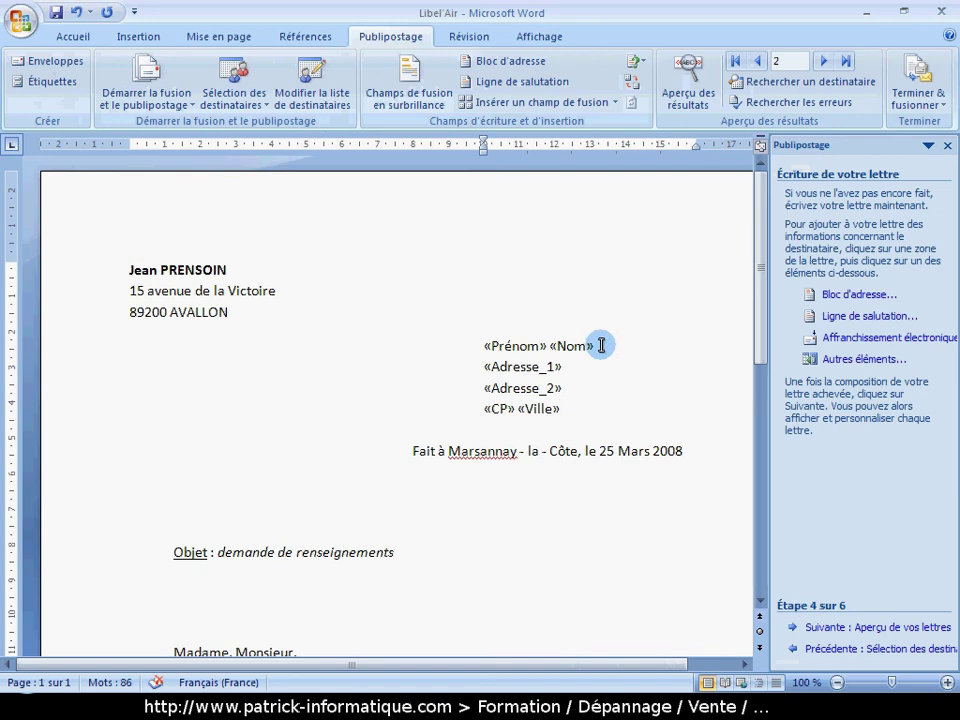
Make the Nom merge field in the recipient address bold.
left_click_drag(598, 345, 549, 343)
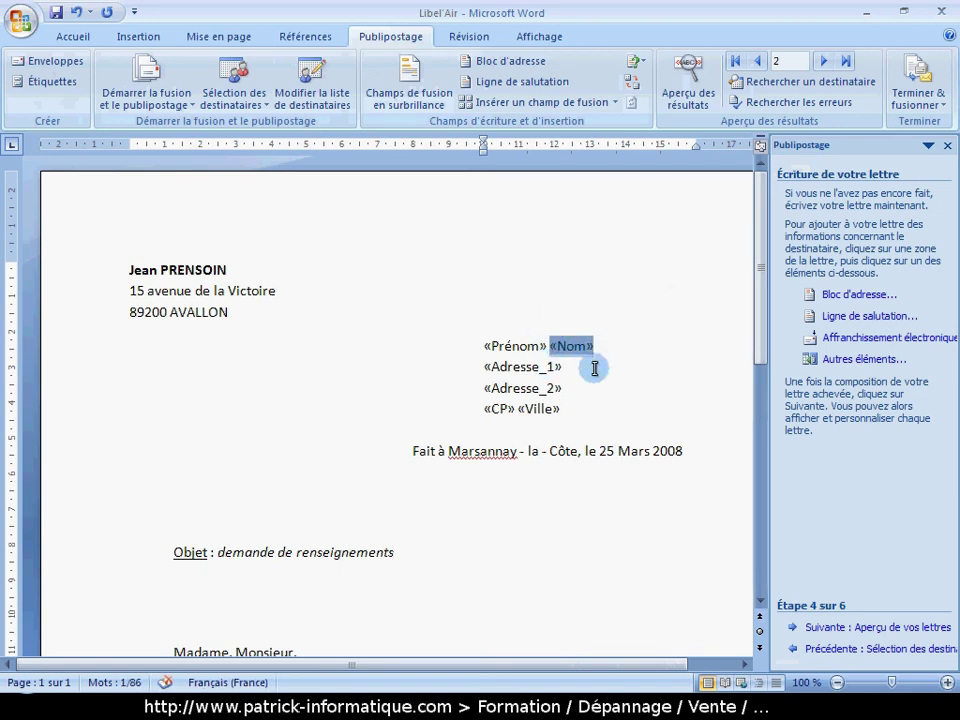
left_click(84, 37)
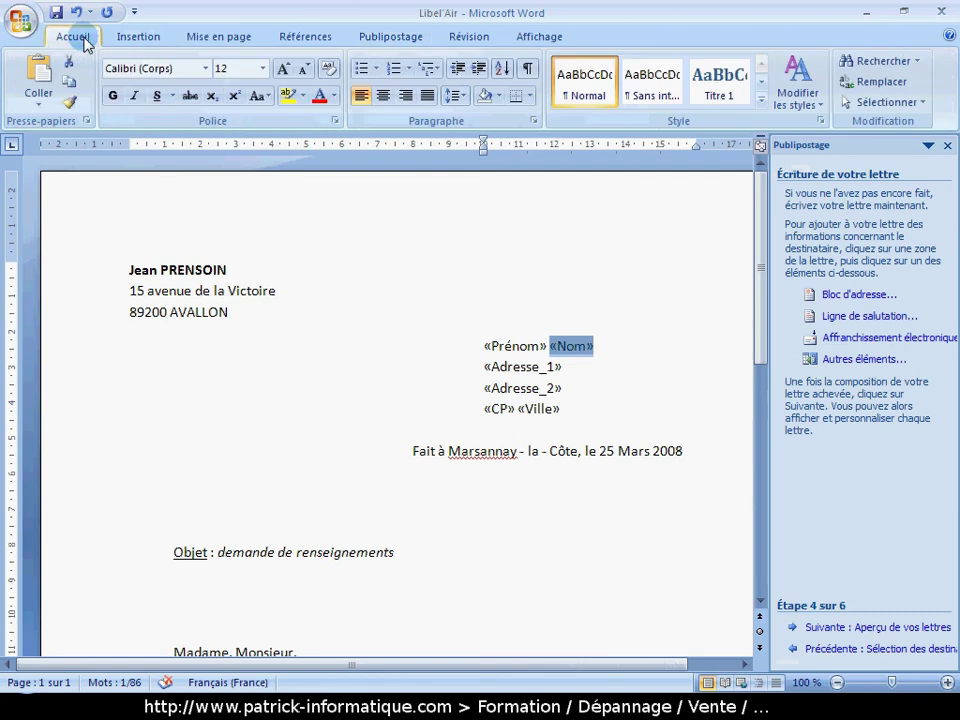
left_click(114, 99)
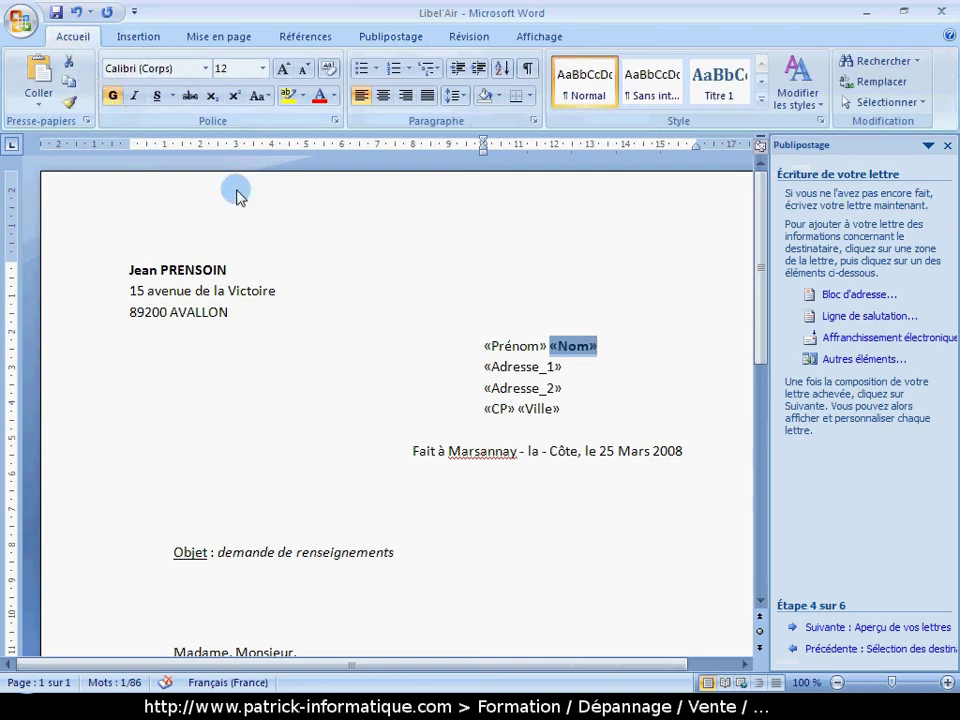
Colour the CP and Ville merge fields on the last recipient address line red.
left_click_drag(566, 408, 480, 400)
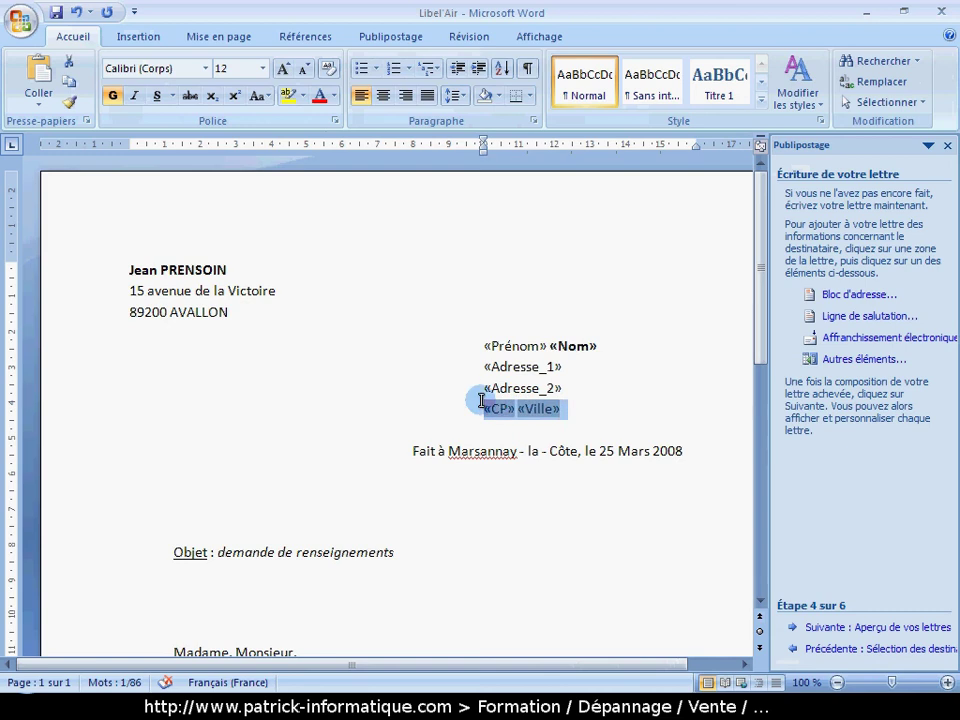
left_click(318, 96)
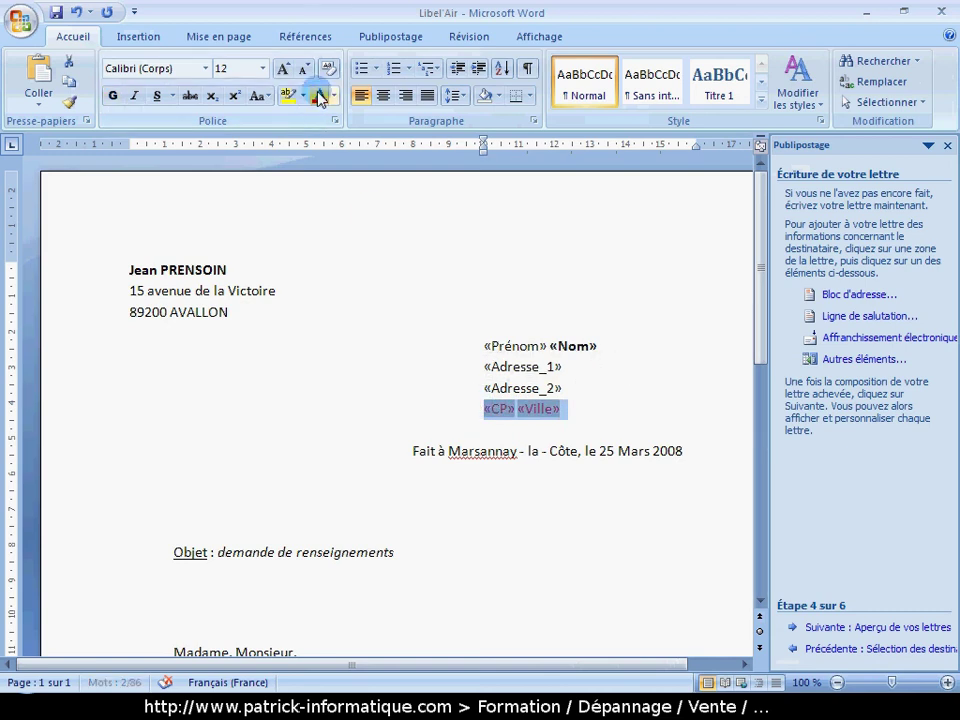
left_click(580, 380)
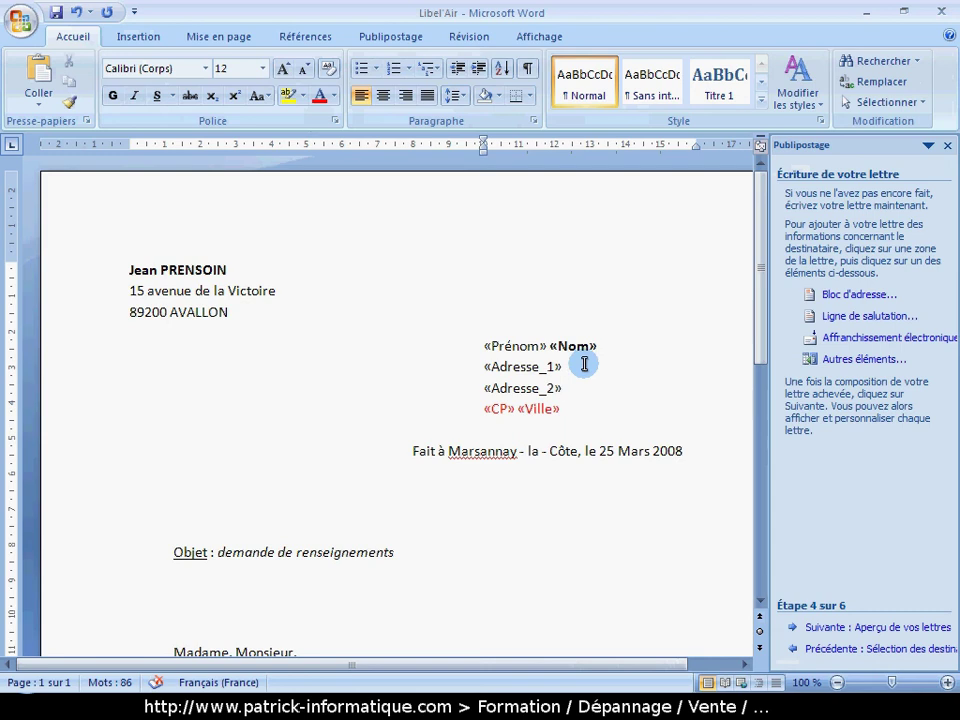
Preview the merged letters for recipients 1 to 4 and advance the mail merge to its completion stage, Fin de la fusion.
left_click(828, 628)
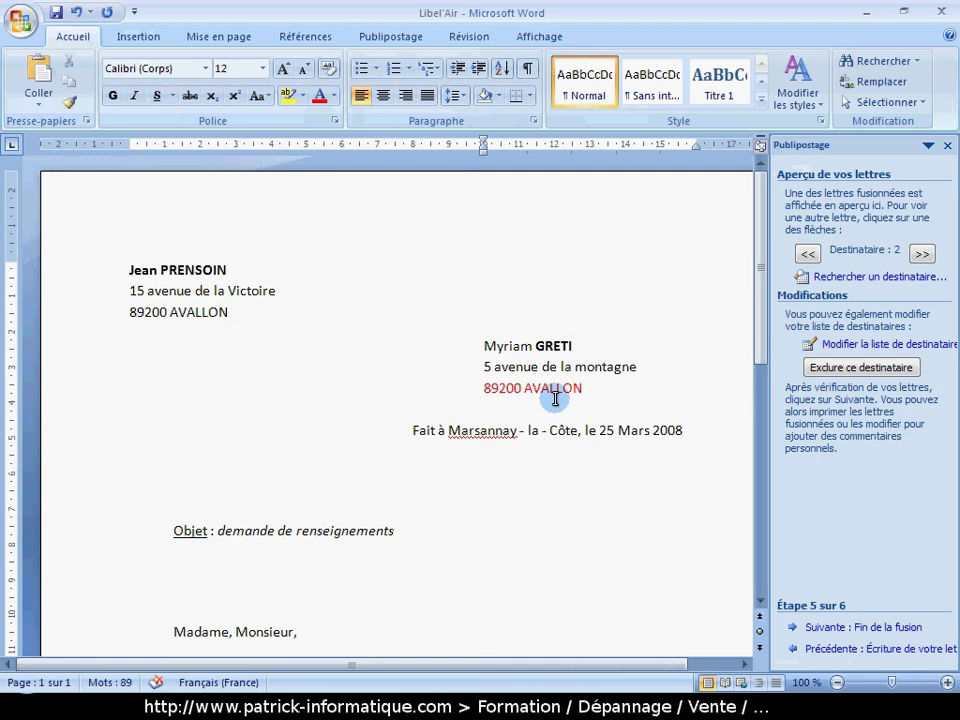
left_click(809, 256)
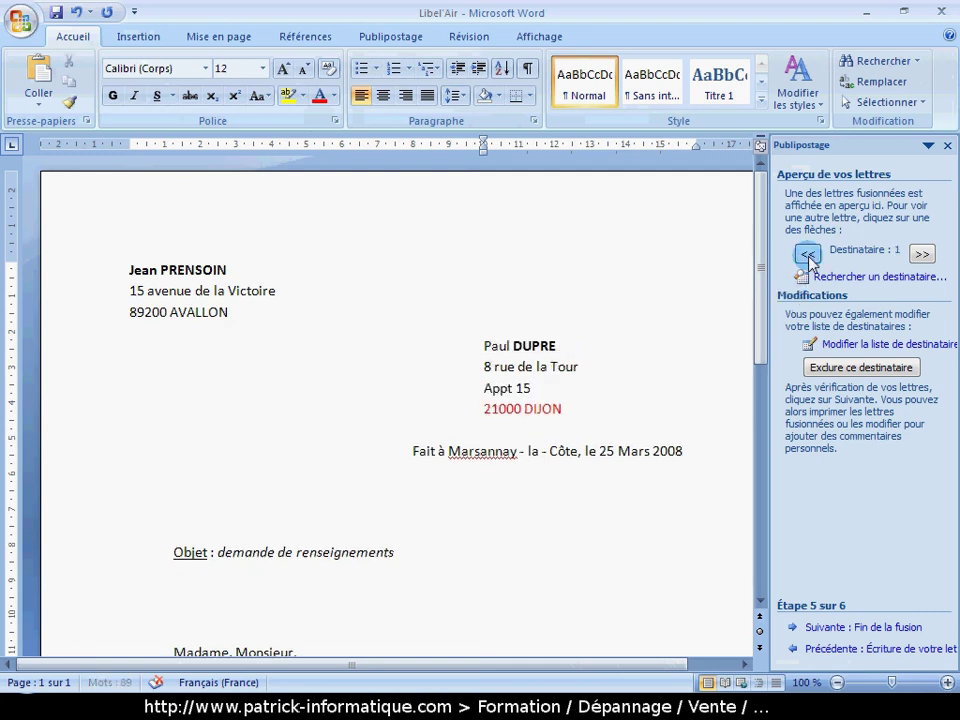
double_click(920, 255)
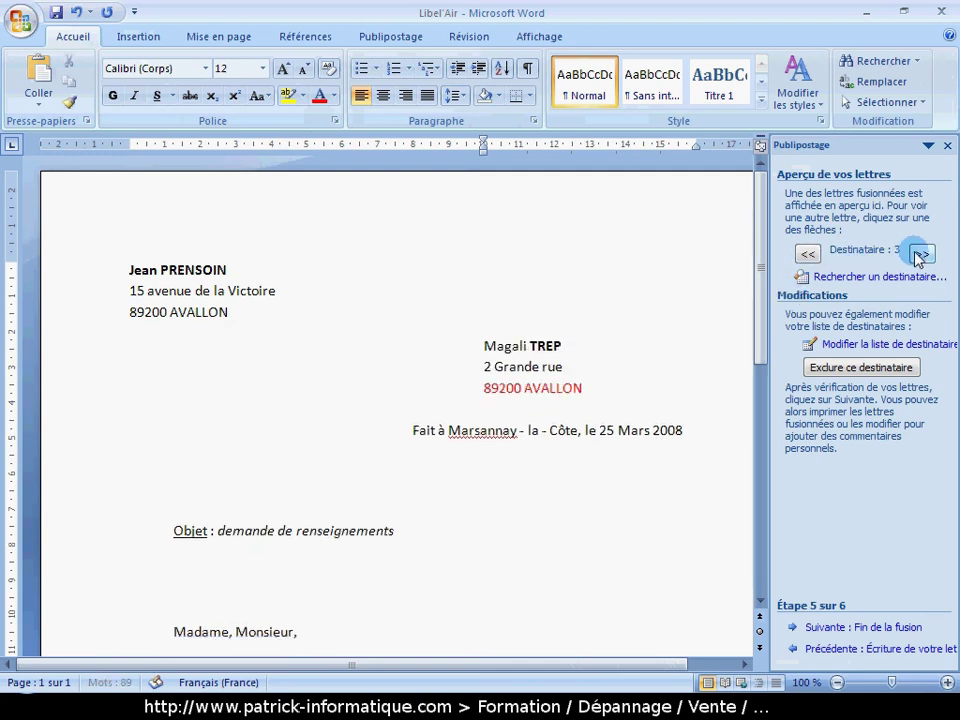
left_click(920, 256)
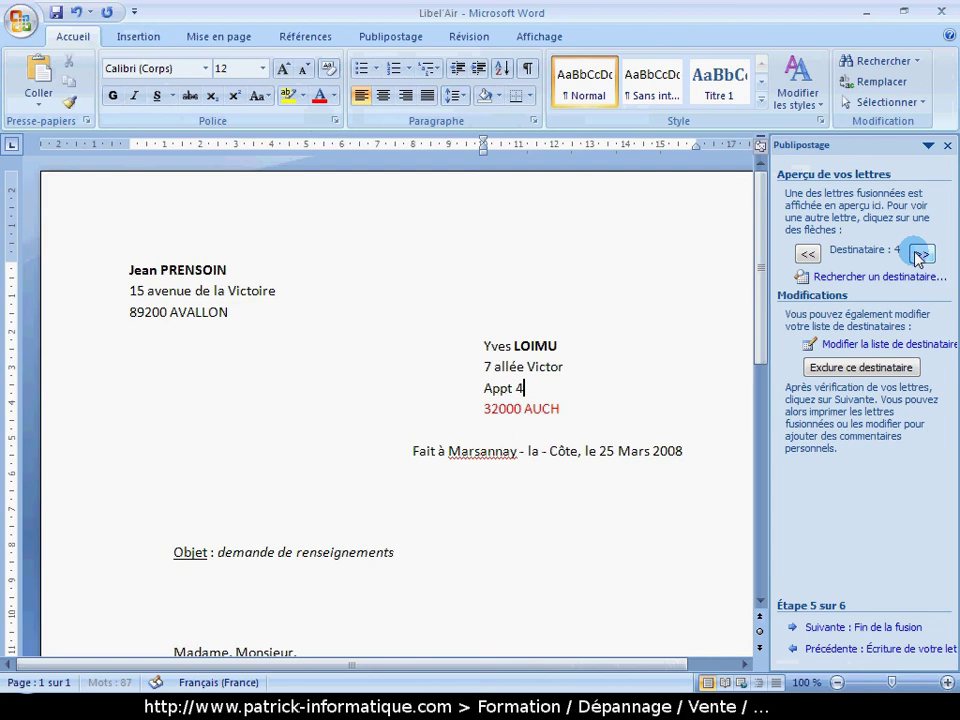
left_click(812, 256)
left_click(812, 256)
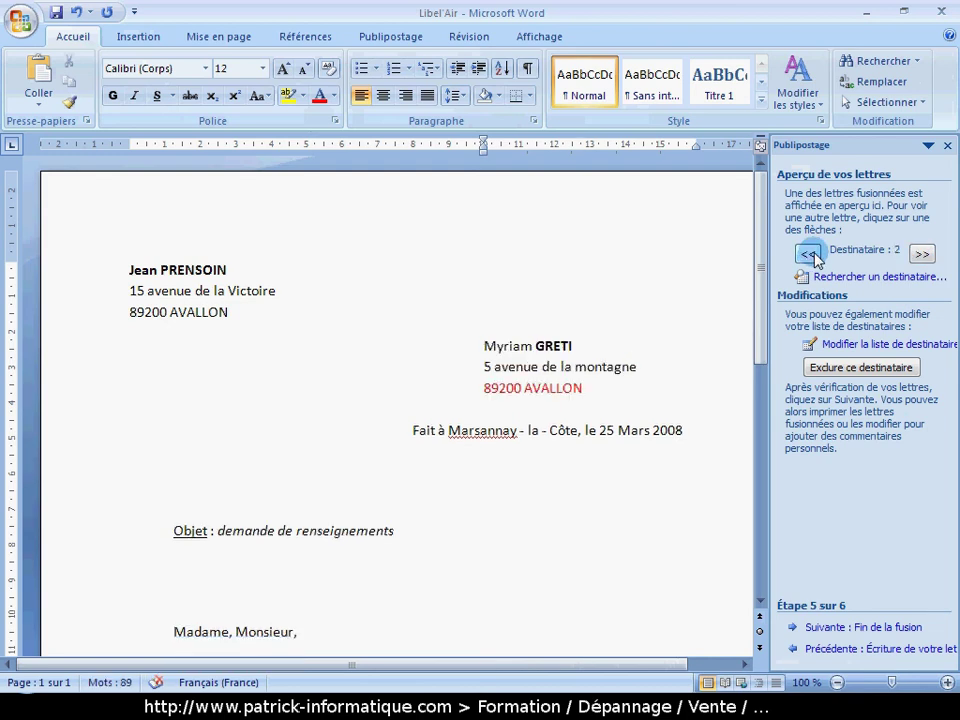
left_click(856, 630)
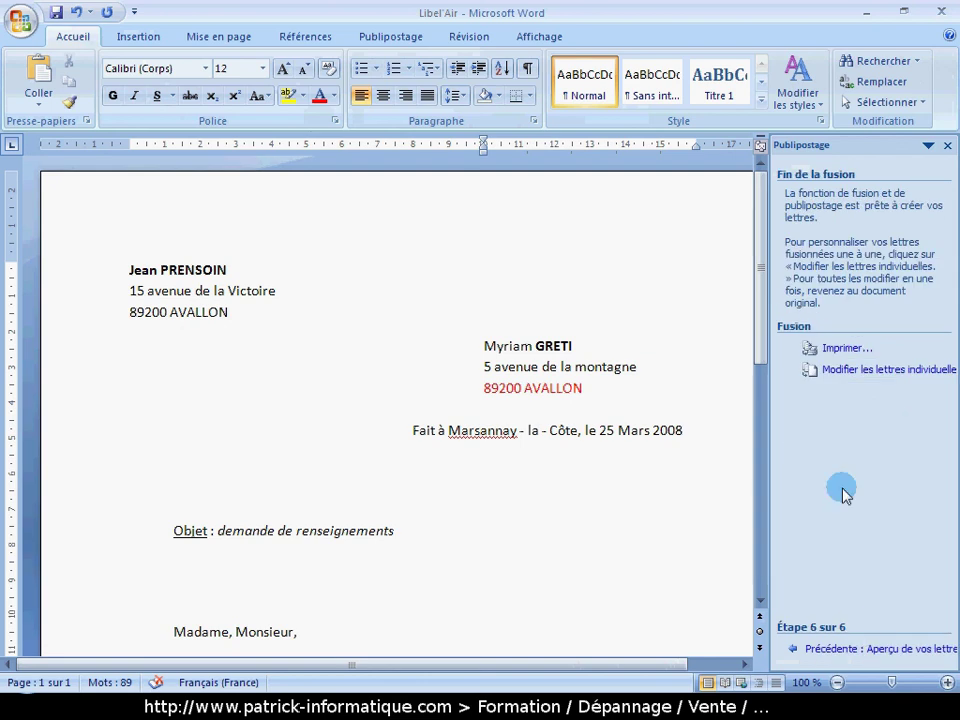